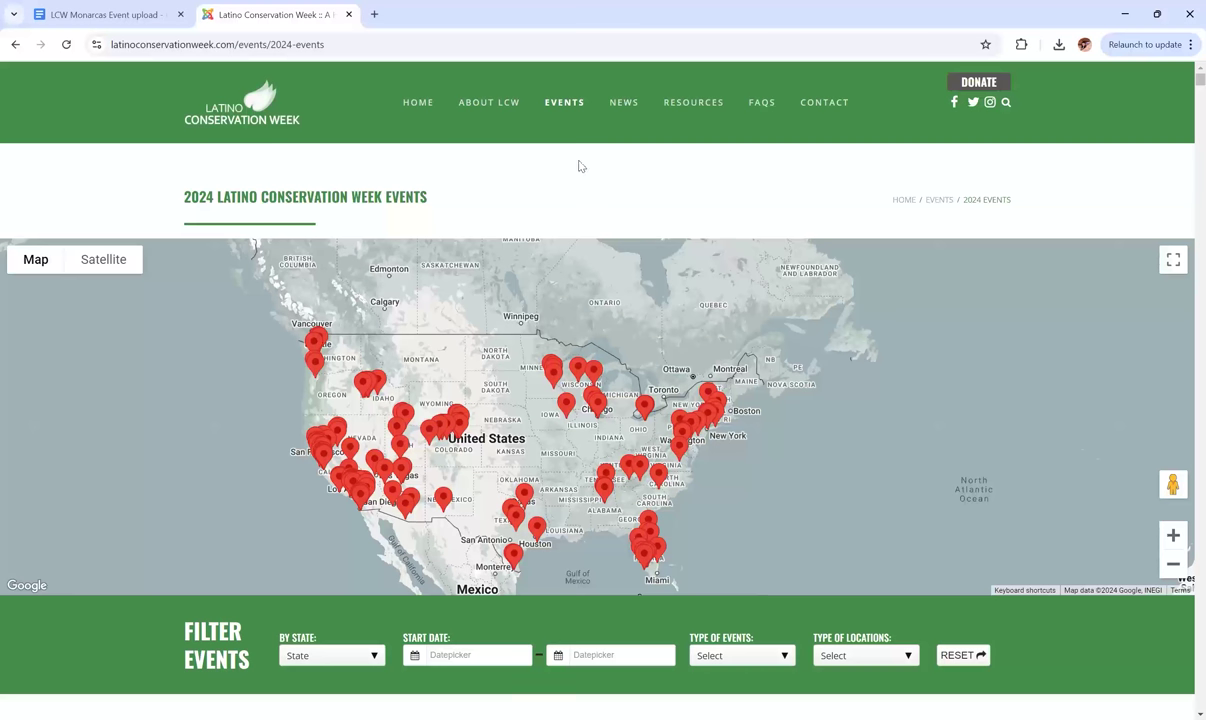
Open the 'Submit Your 2024 Event' form from the EVENTS menu.
mouse_move(559, 109)
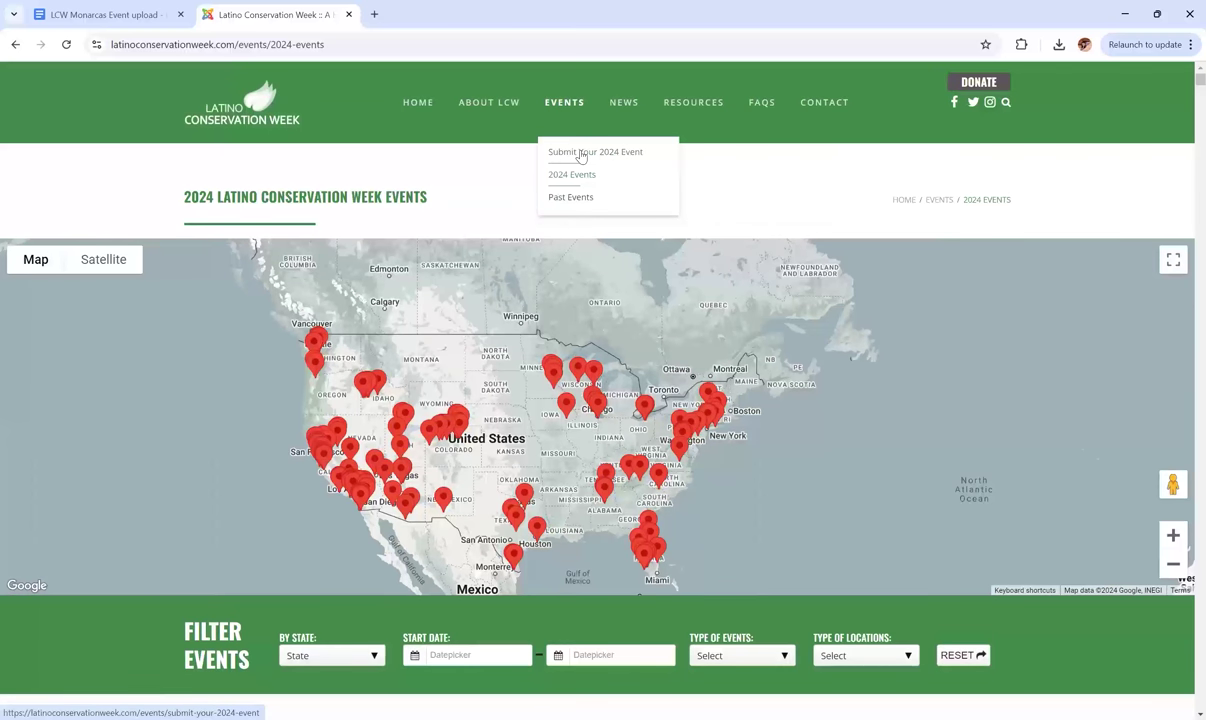
click(581, 156)
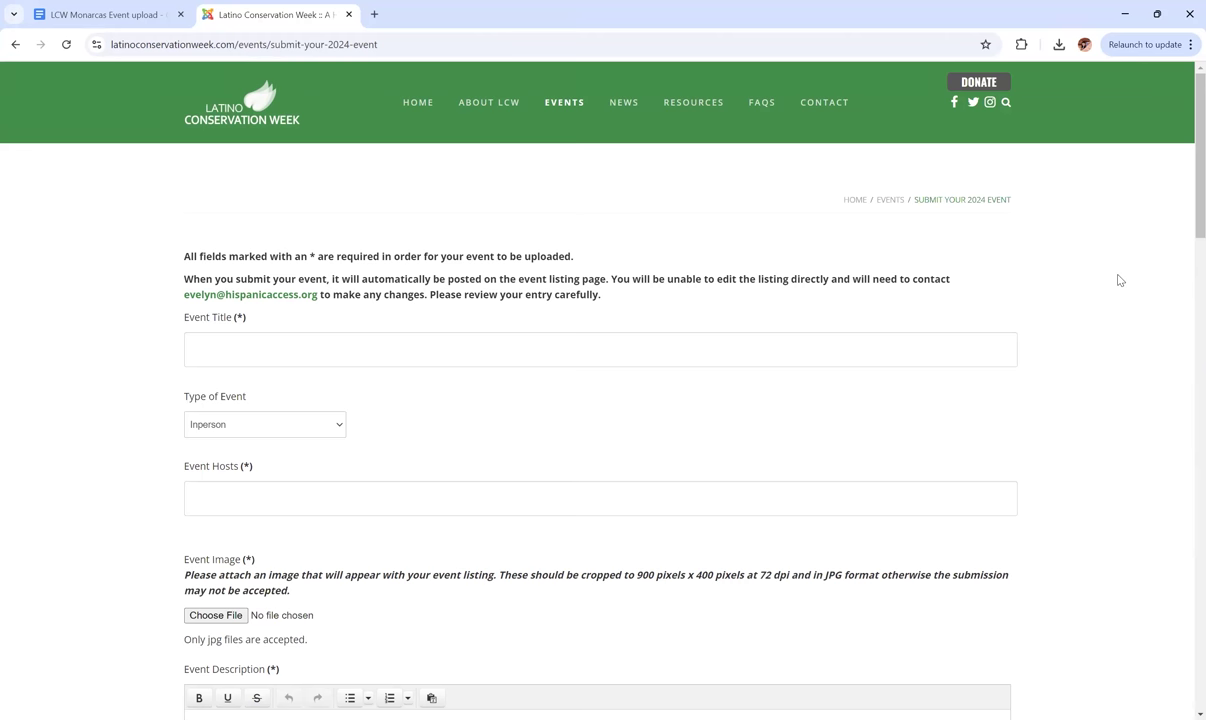
Select and copy the full quoted event title in the 'LCW Monarcas Event upload' notes.
scroll(1119, 280, down, 1)
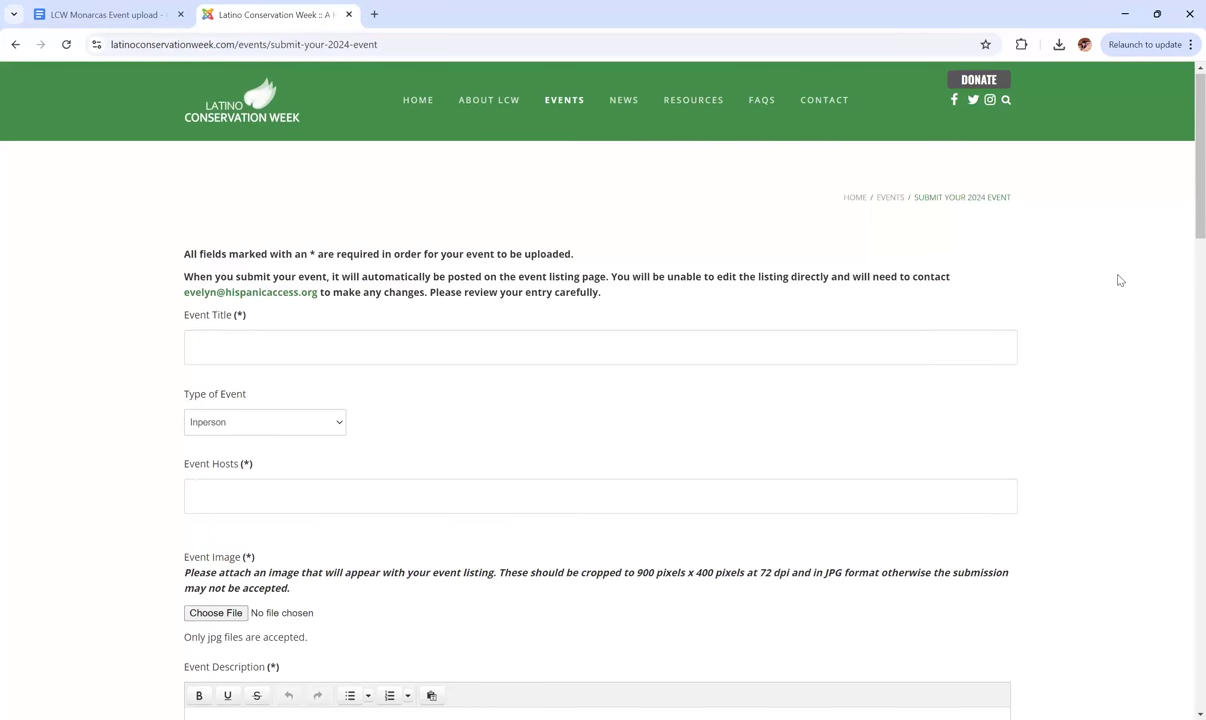
scroll(1119, 280, up, 1)
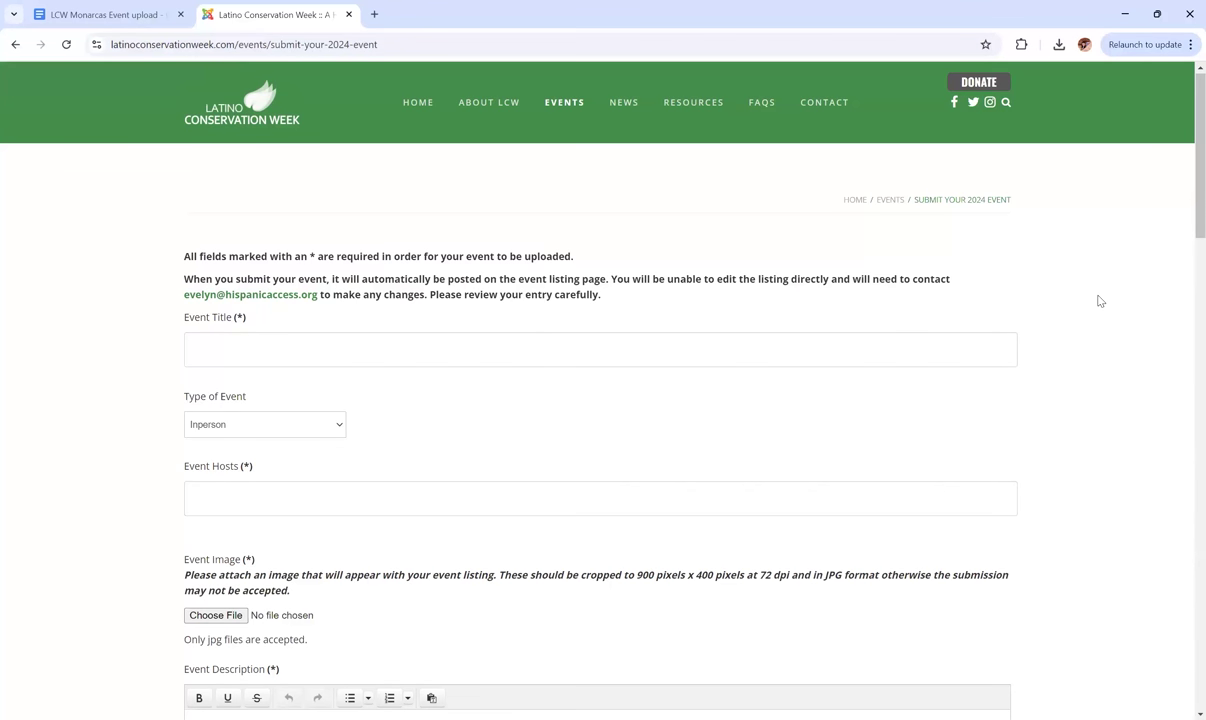
scroll(1094, 264, down, 1)
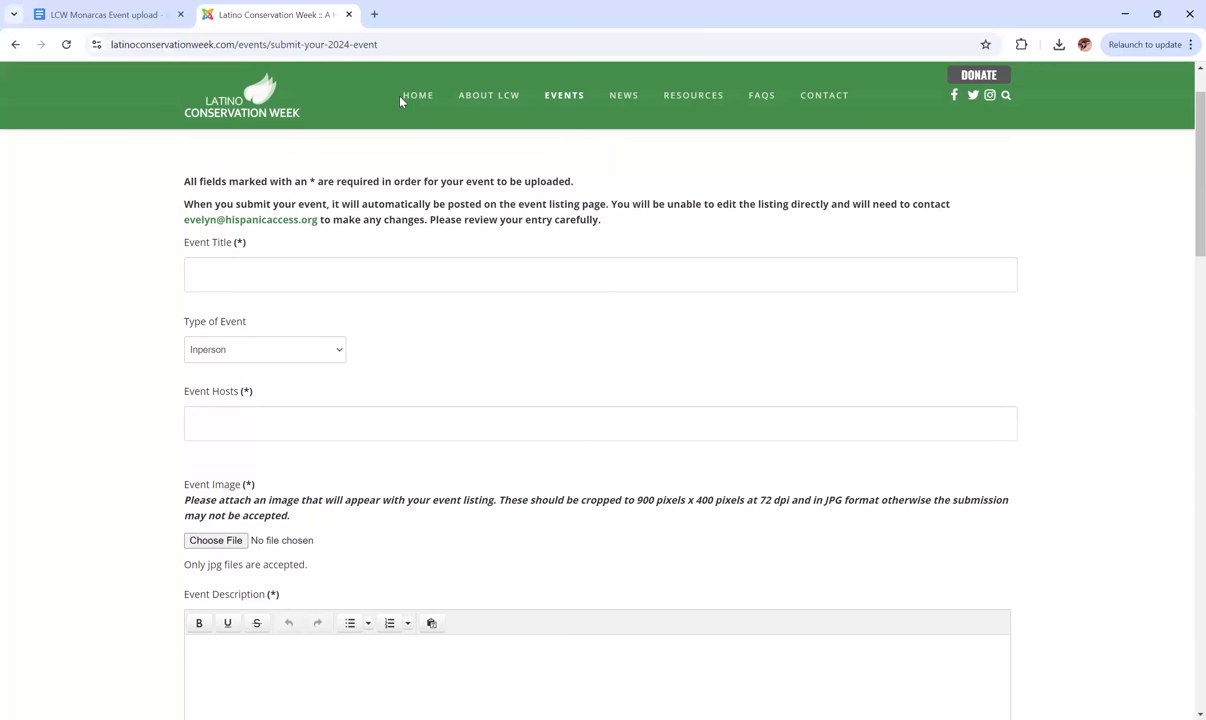
click(148, 18)
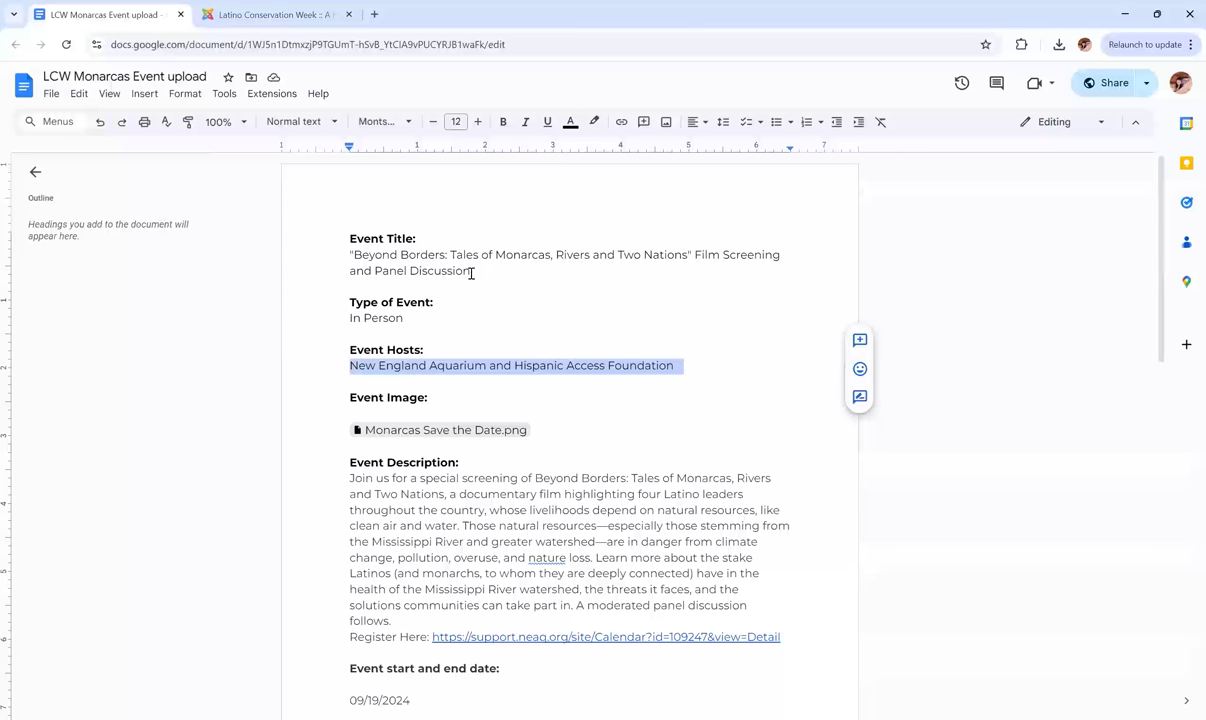
drag(471, 273, 348, 258)
key(ctrl+c)
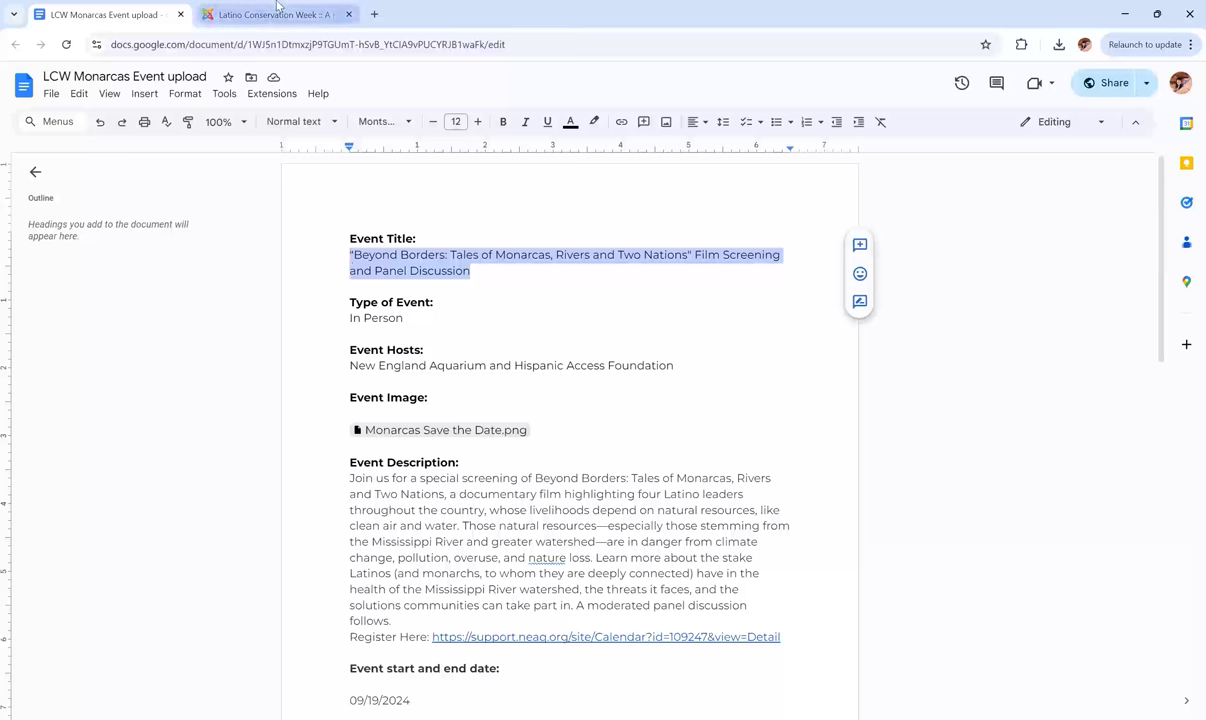
Paste the 'Beyond Borders: Tales of Monarcas' screening and panel title into Event Title.
click(277, 7)
click(267, 273)
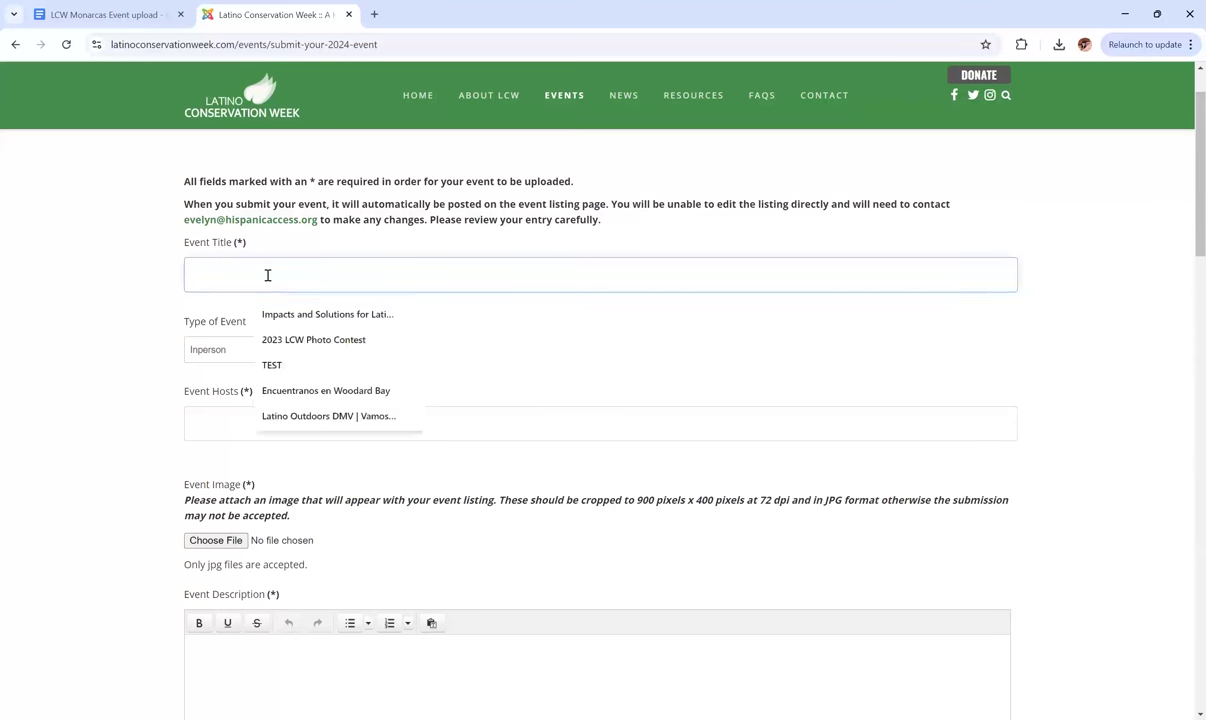
key(ctrl+v)
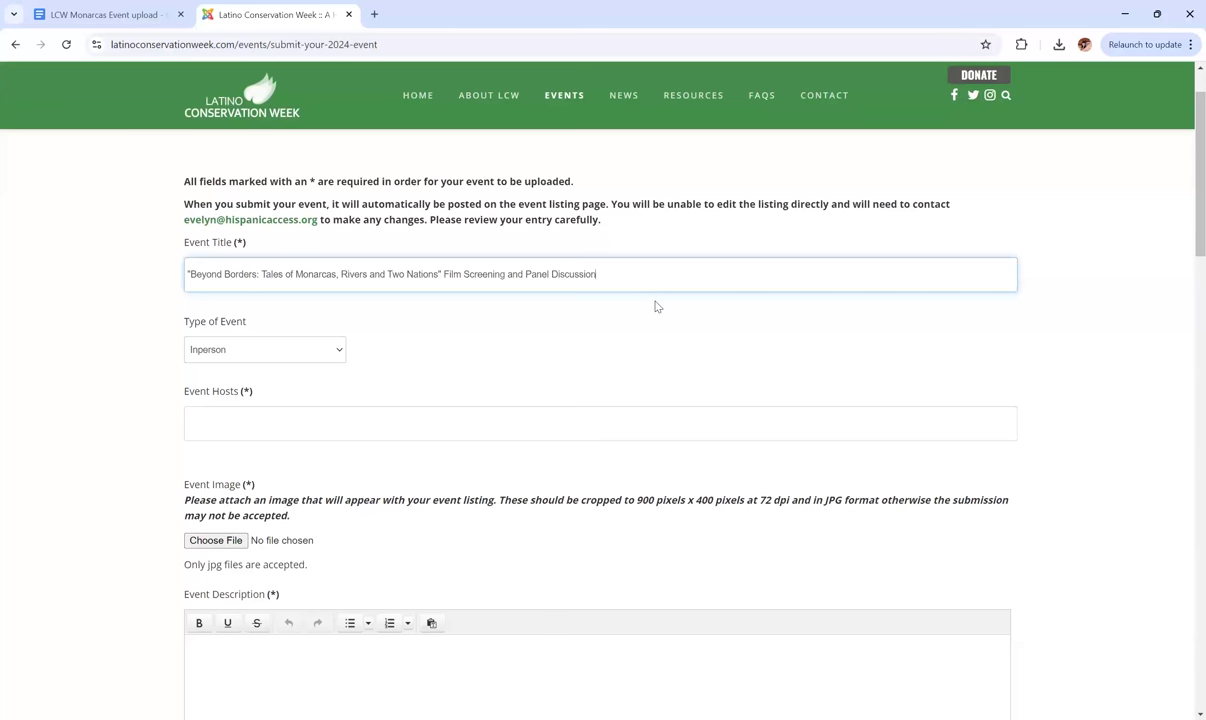
click(656, 305)
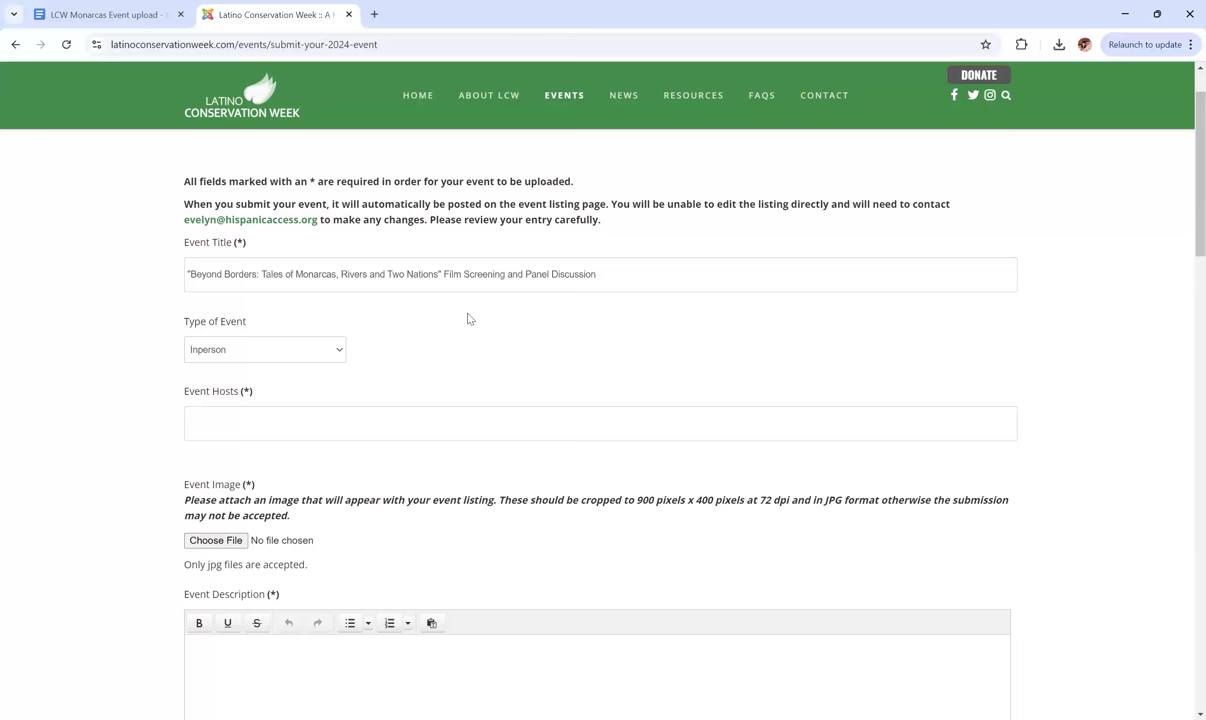
scroll(469, 318, down, 1)
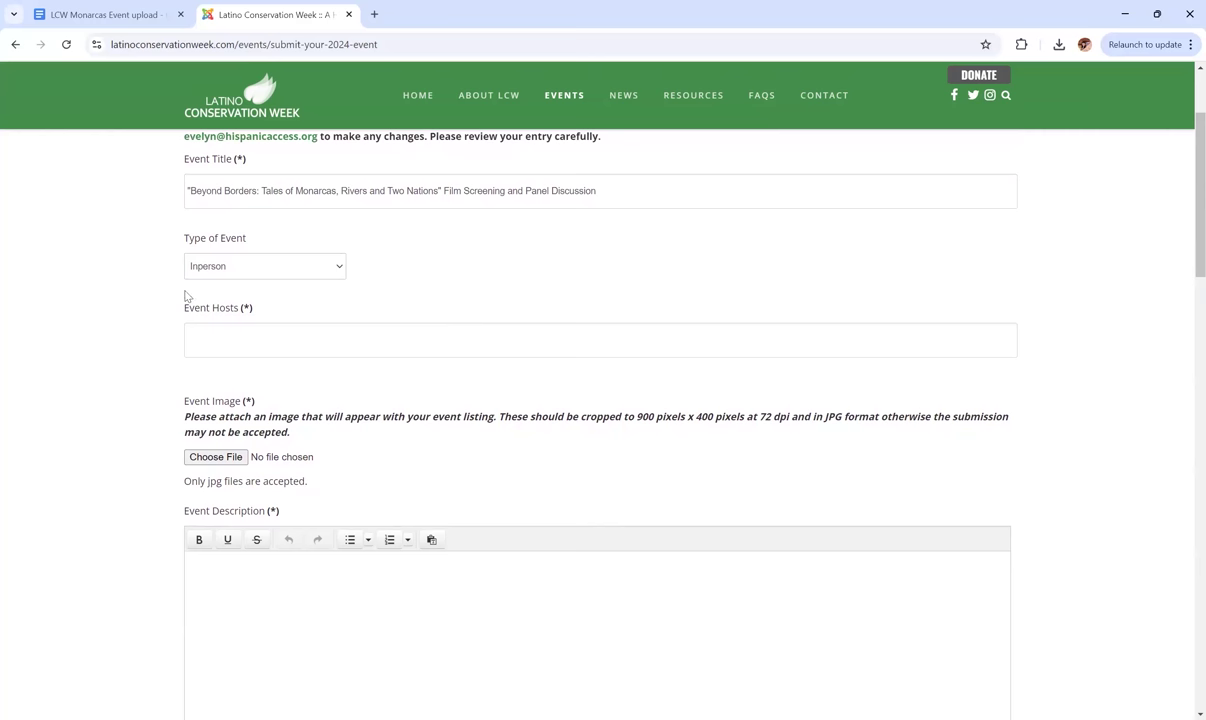
click(328, 282)
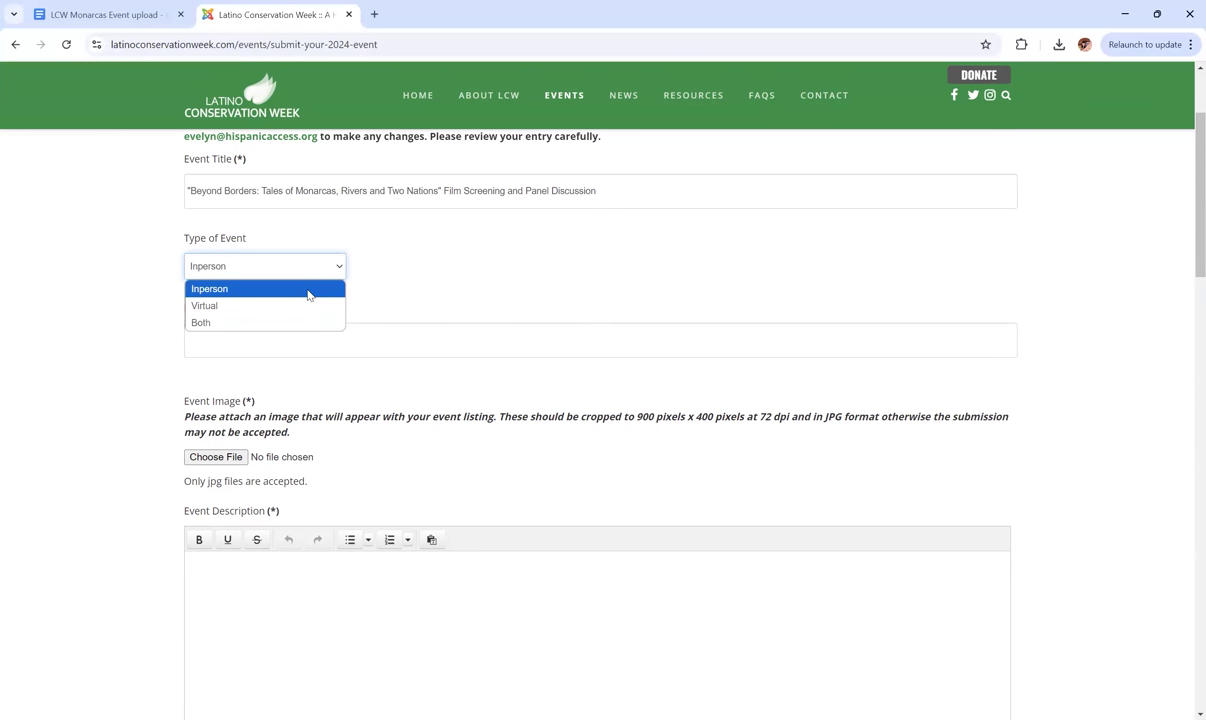
click(309, 290)
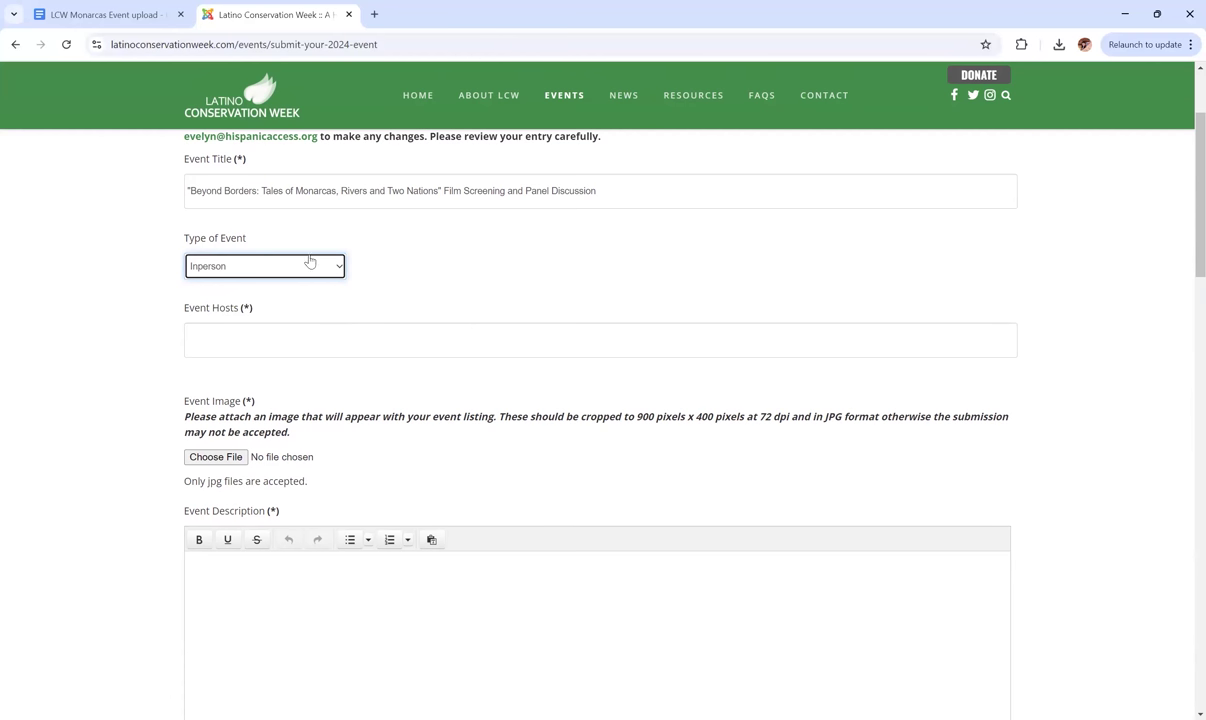
click(476, 256)
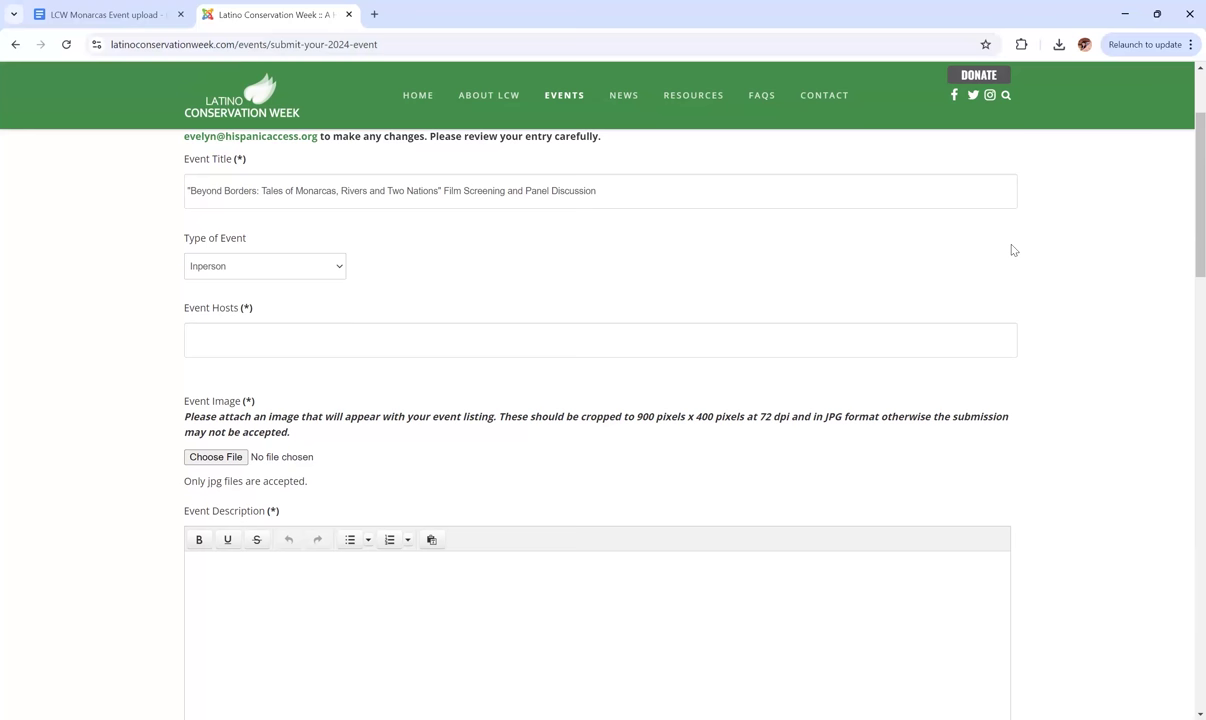
scroll(1012, 250, down, 1)
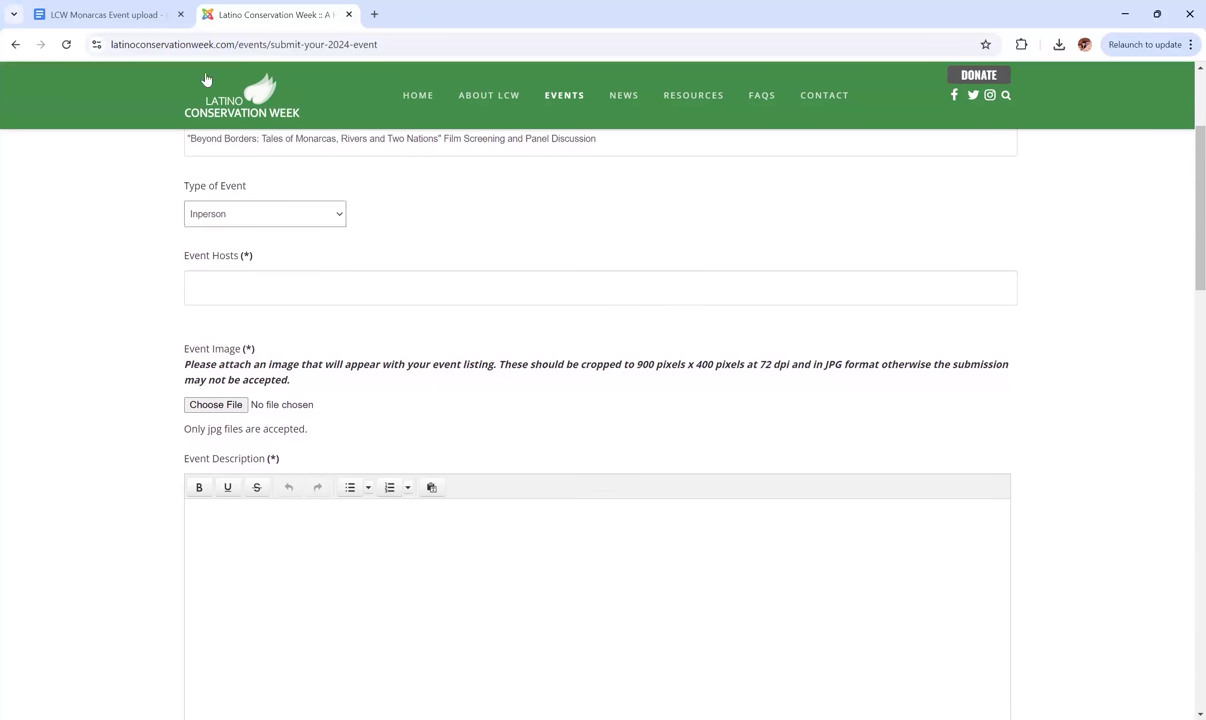
Copy the hosts line 'New England Aquarium and Hispanic Access Foundation' from the notes.
click(108, 6)
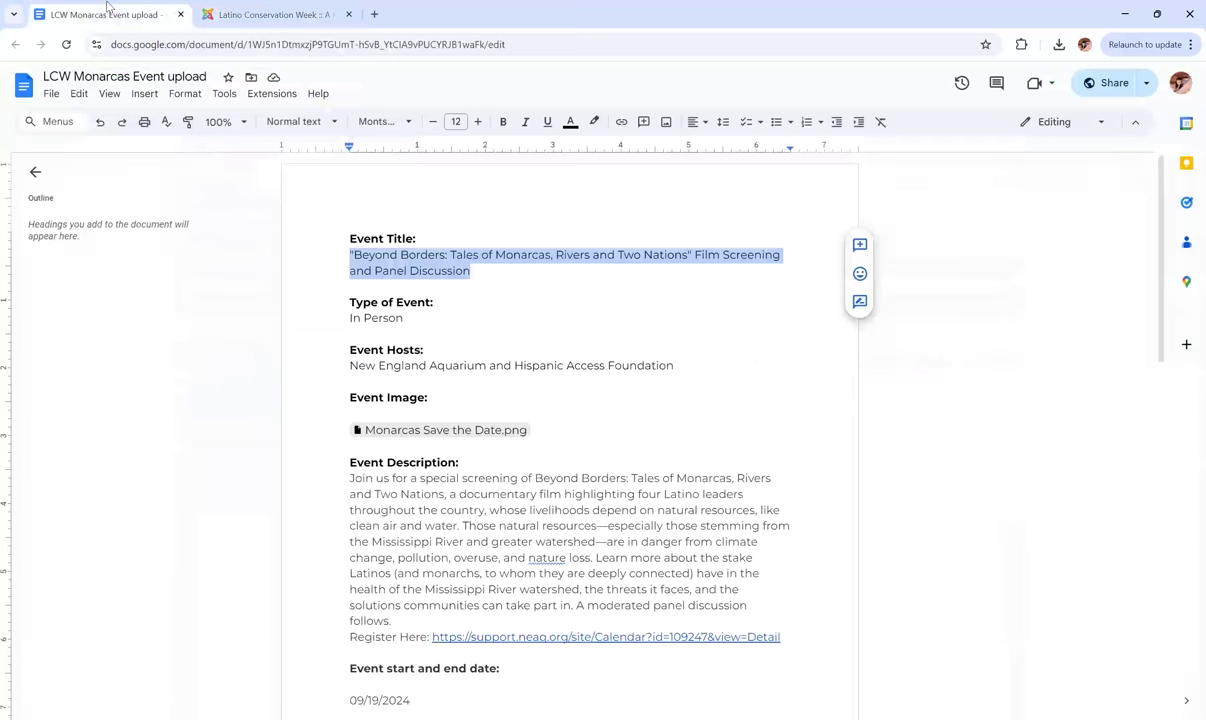
click(411, 364)
drag(675, 365, 349, 363)
key(ctrl+c)
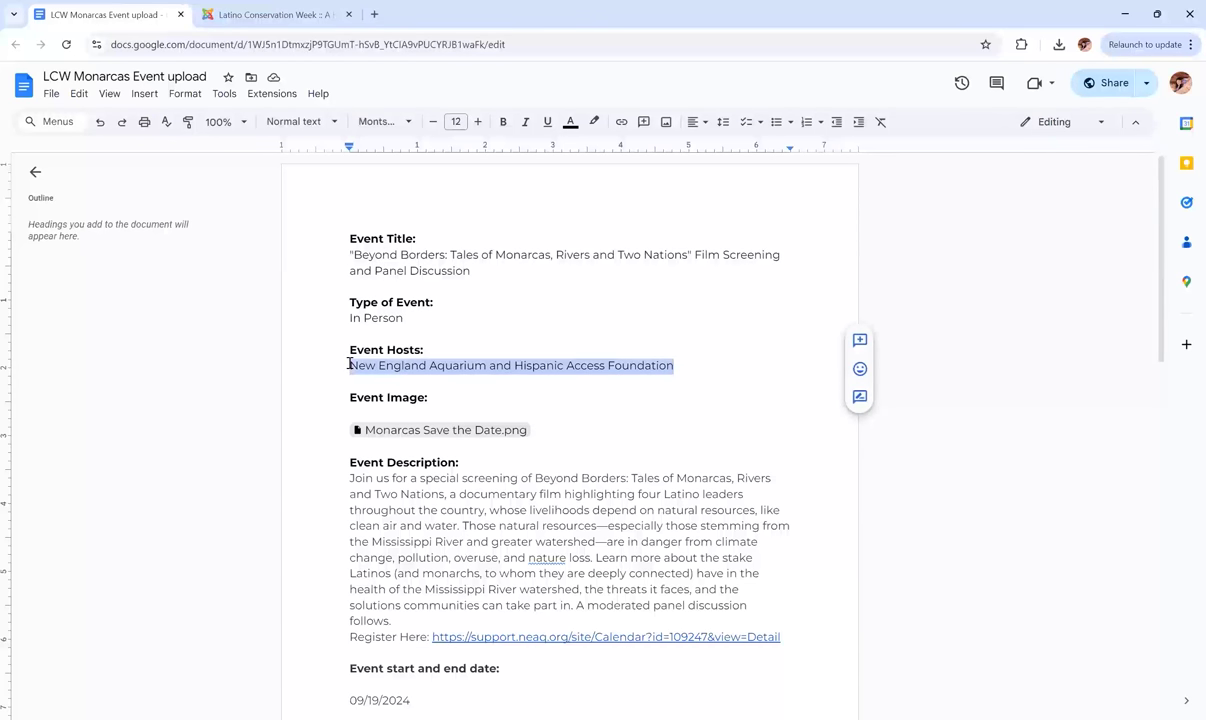
click(469, 355)
Paste New England Aquarium and Hispanic Access Foundation into the Event Hosts field.
click(245, 14)
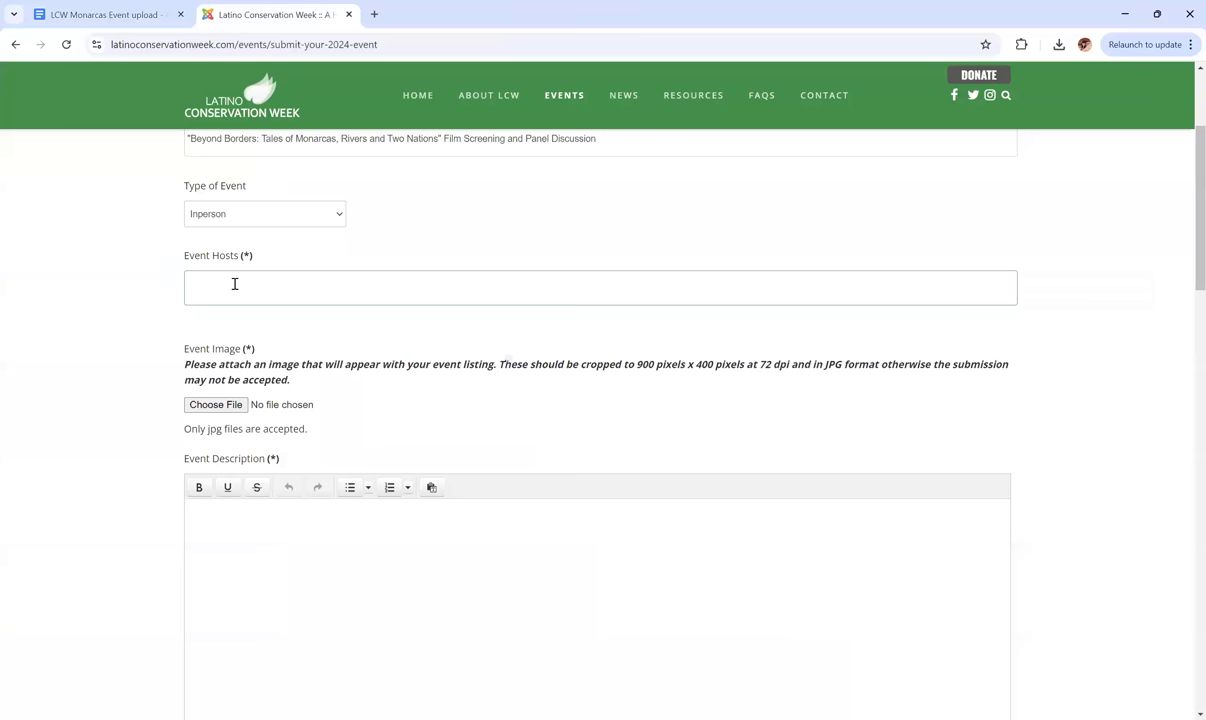
click(231, 284)
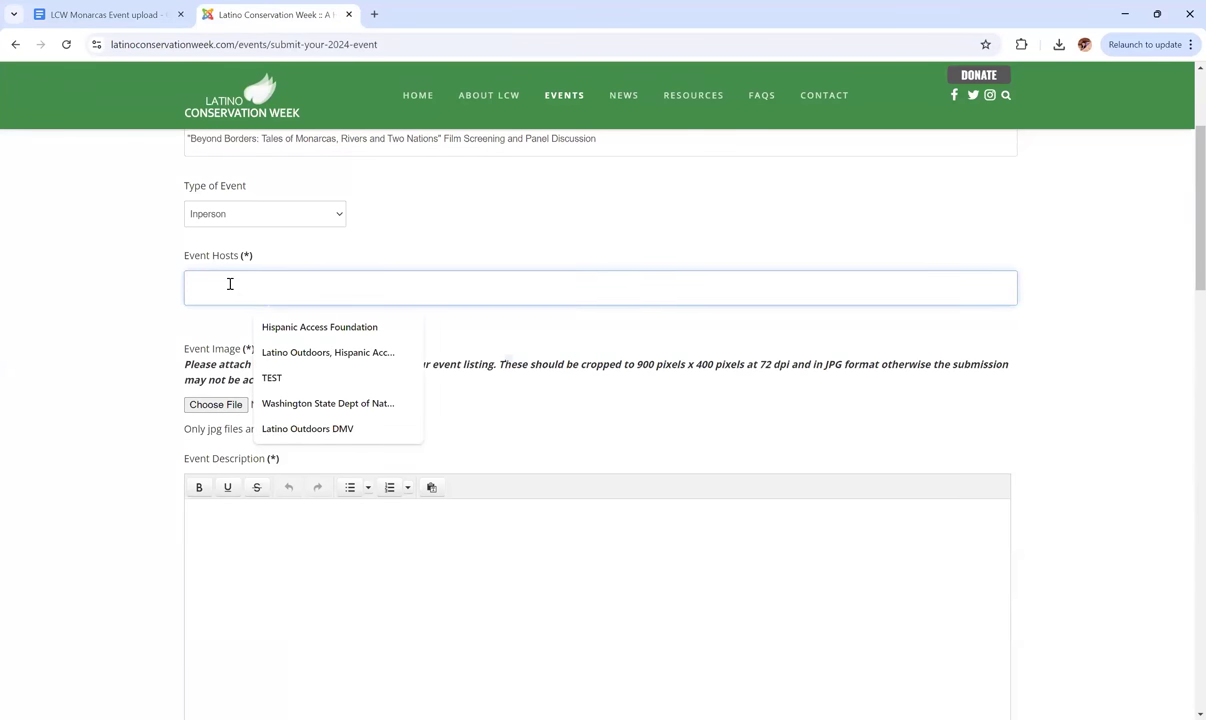
key(ctrl+v)
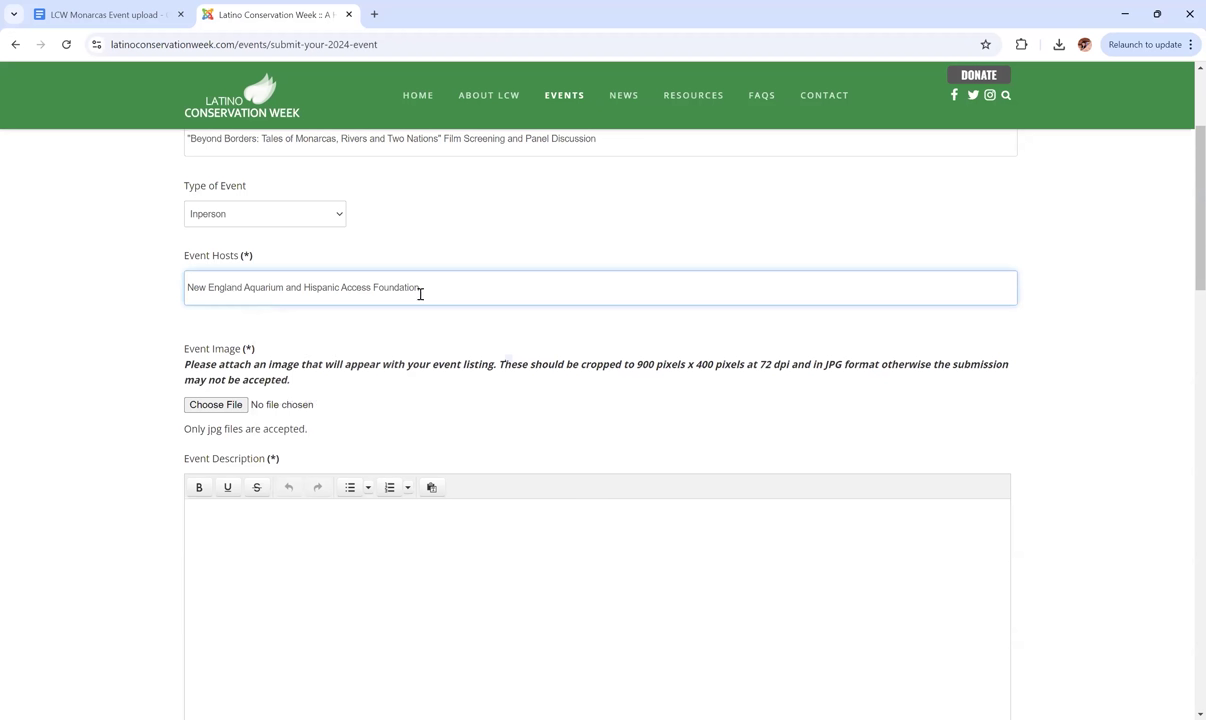
click(461, 327)
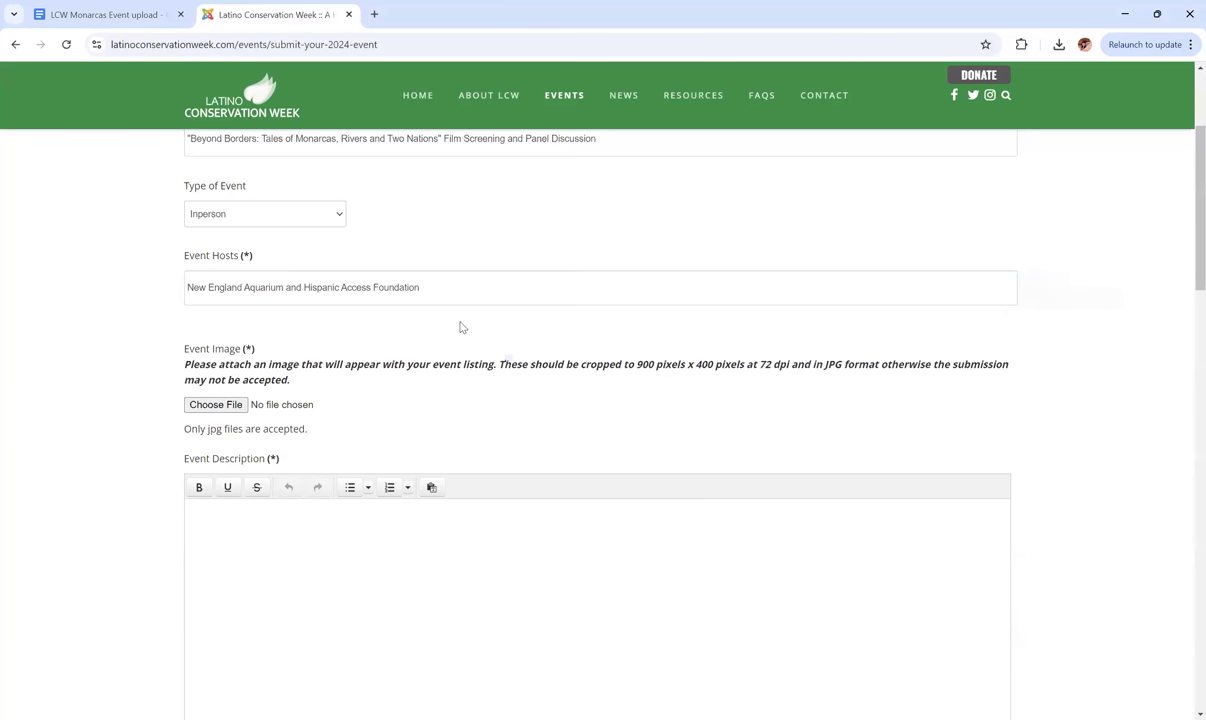
scroll(461, 327, down, 2)
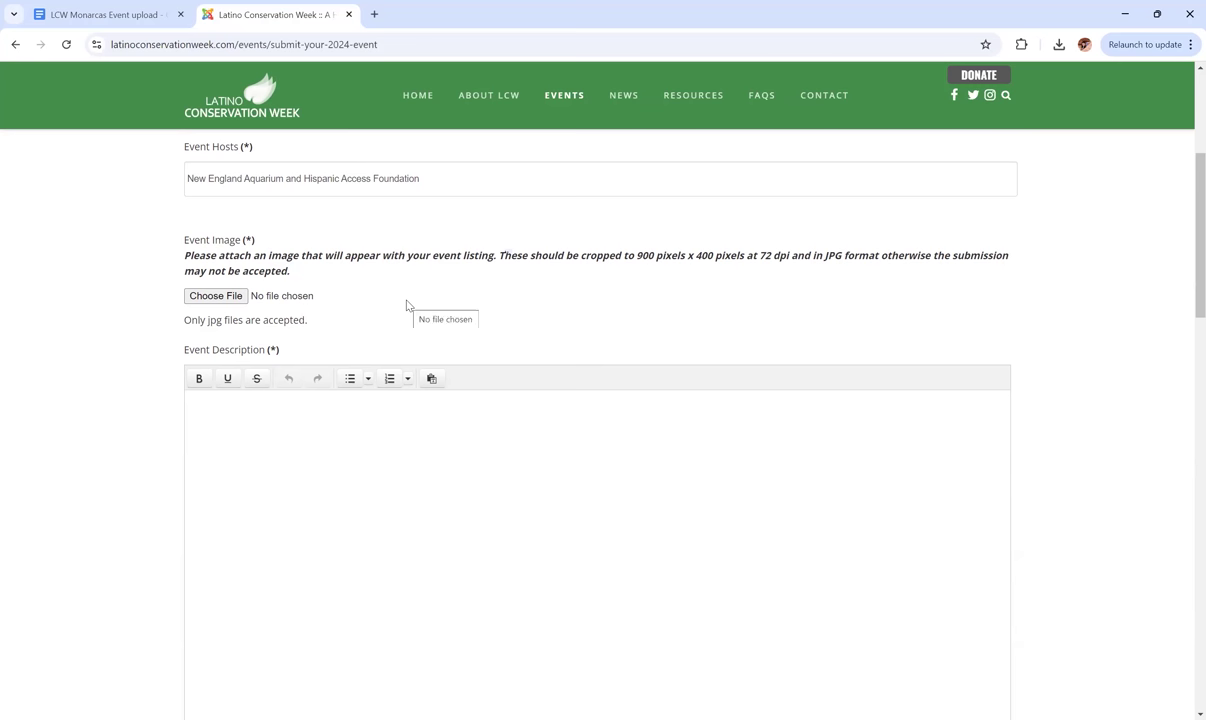
Attach the Monarcas Save the Date image from the Desktop as the event image.
scroll(407, 305, down, 1)
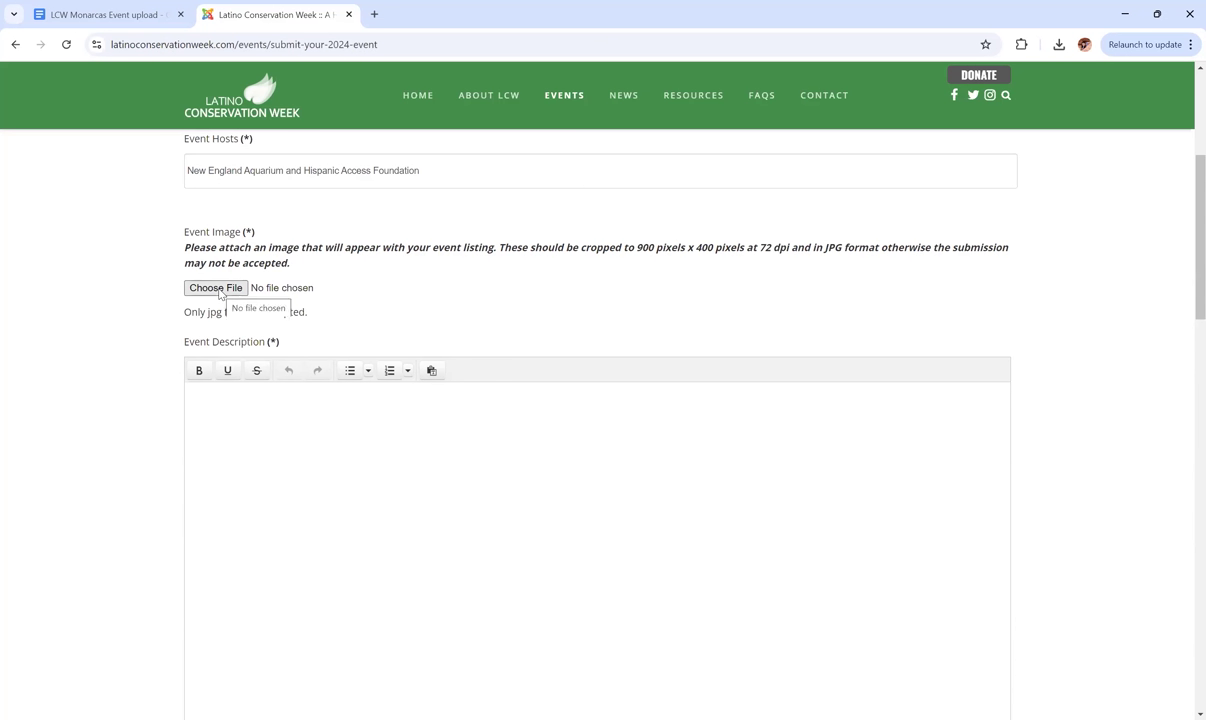
click(216, 288)
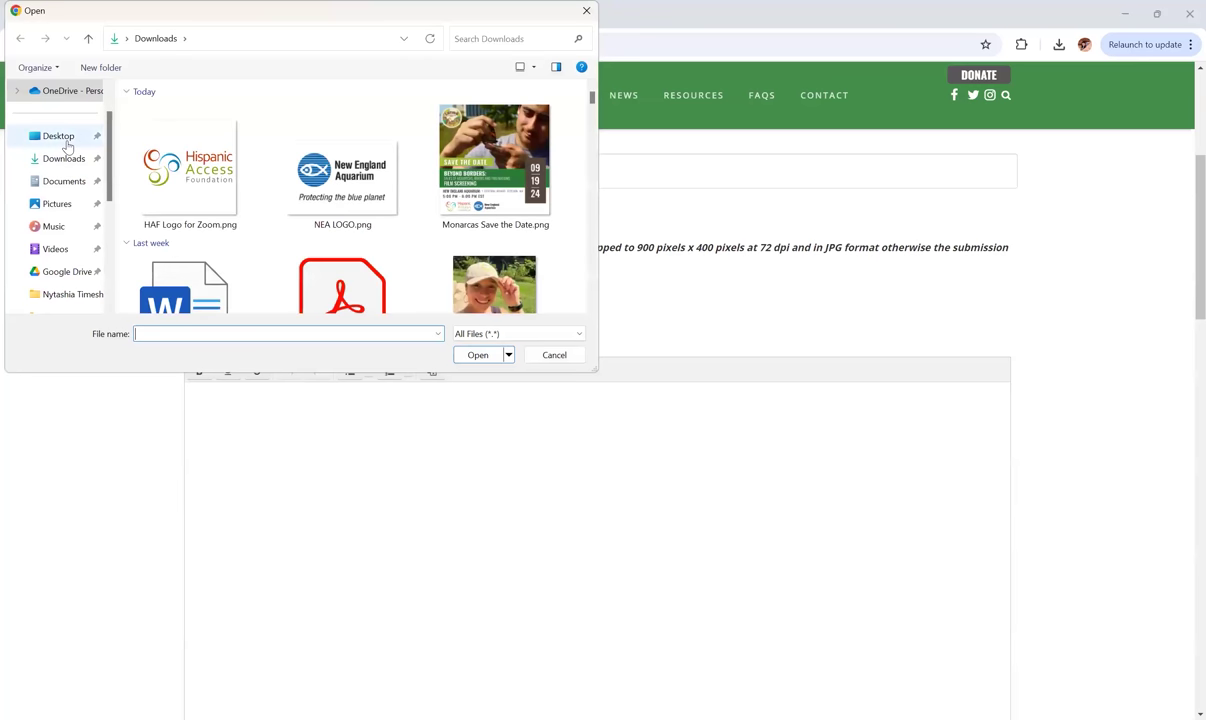
click(463, 160)
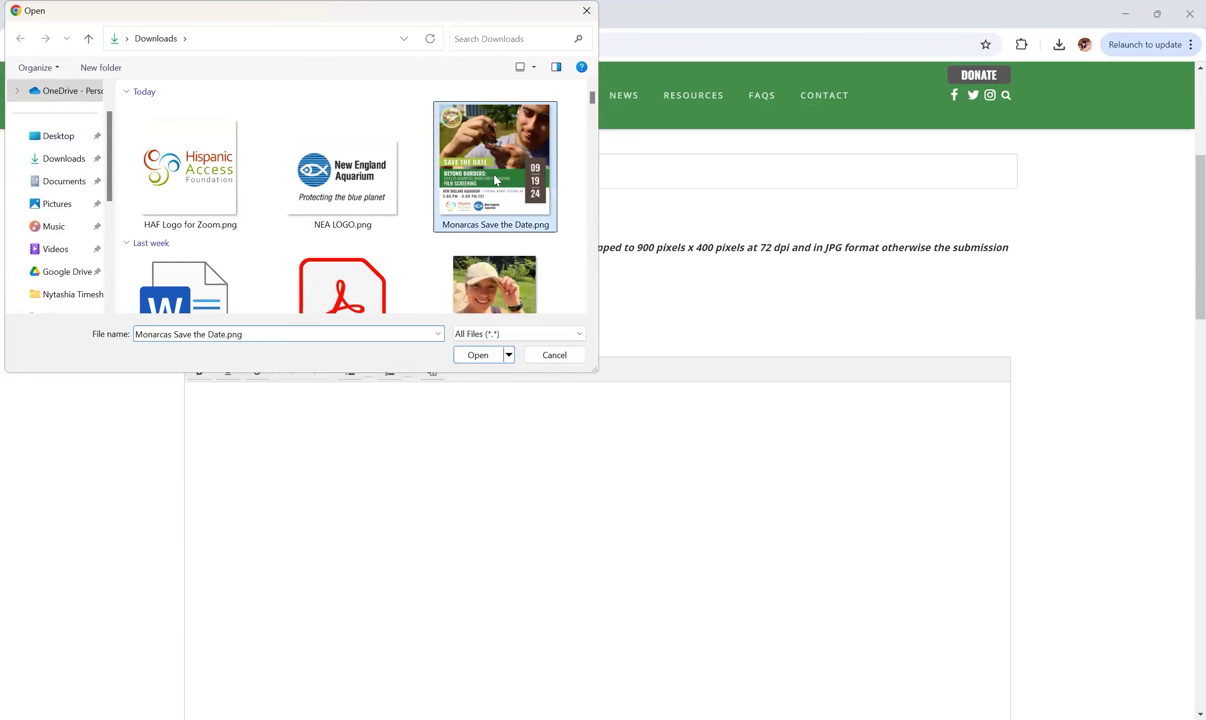
click(478, 355)
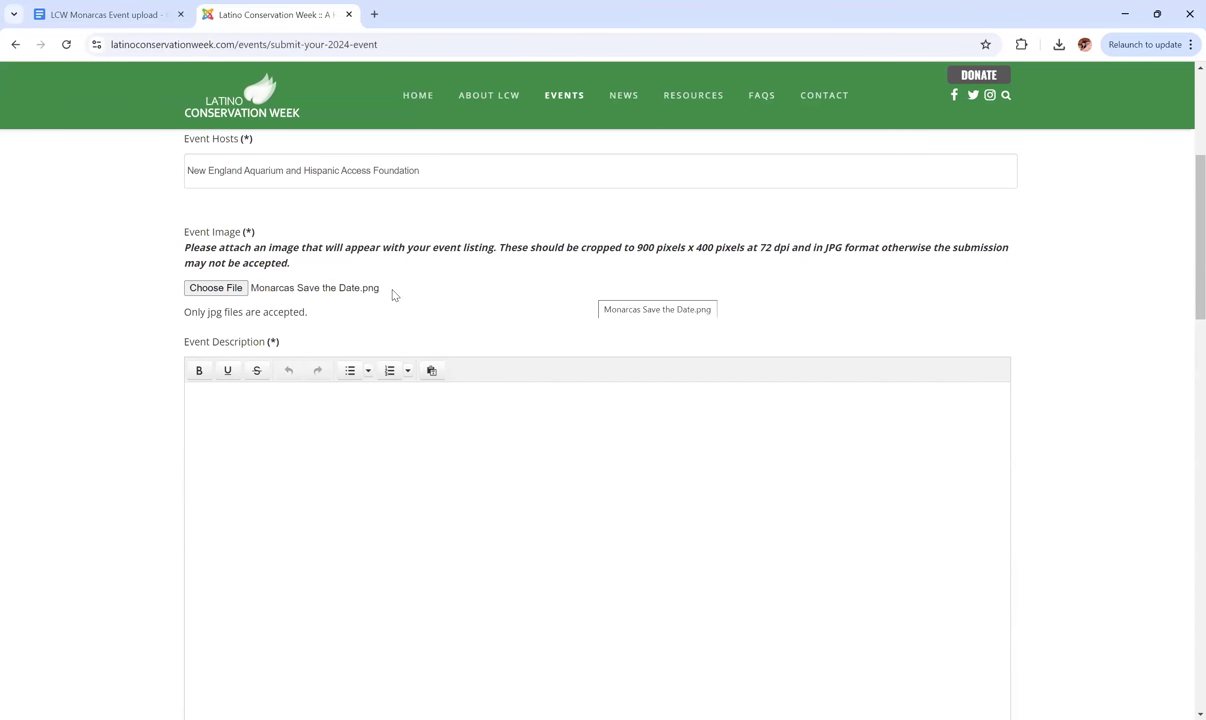
click(214, 288)
click(62, 135)
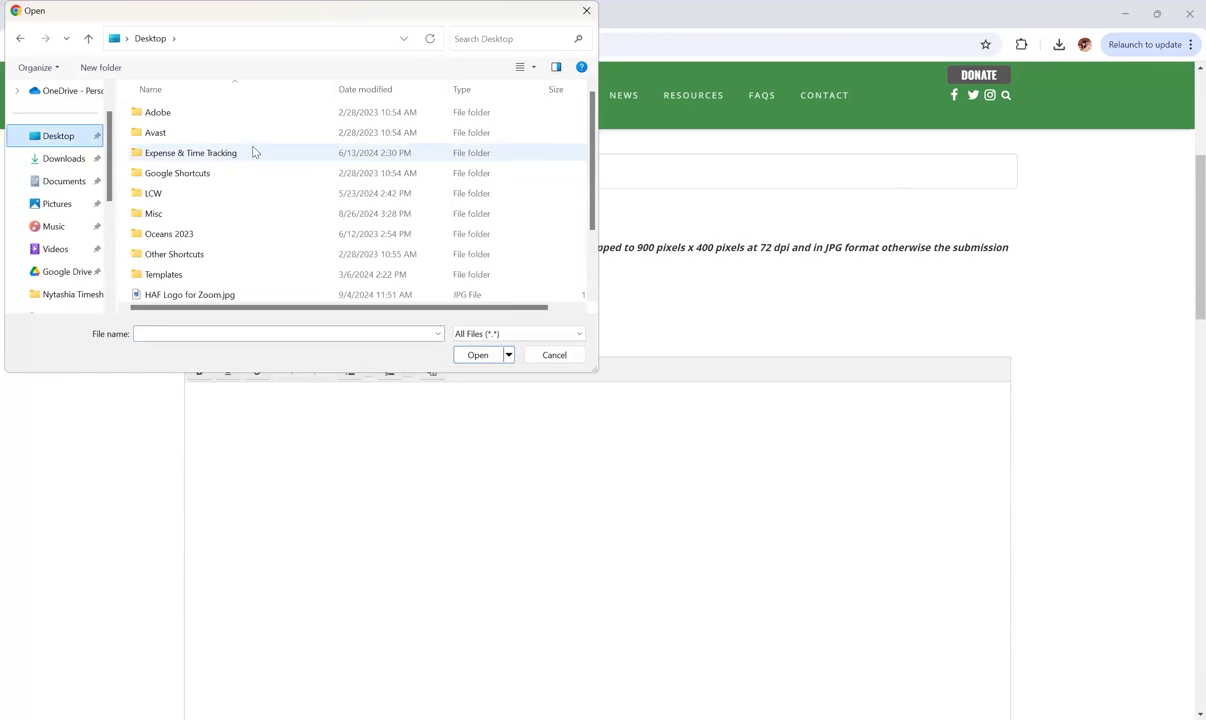
scroll(268, 151, down, 2)
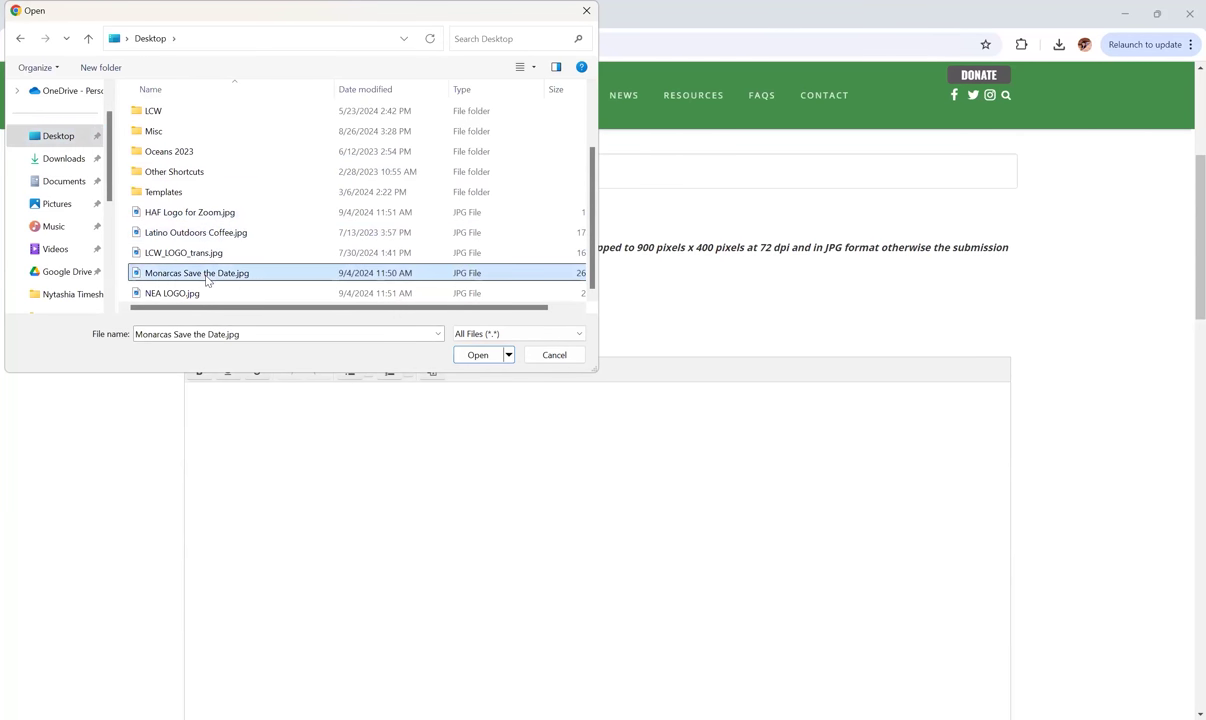
click(487, 357)
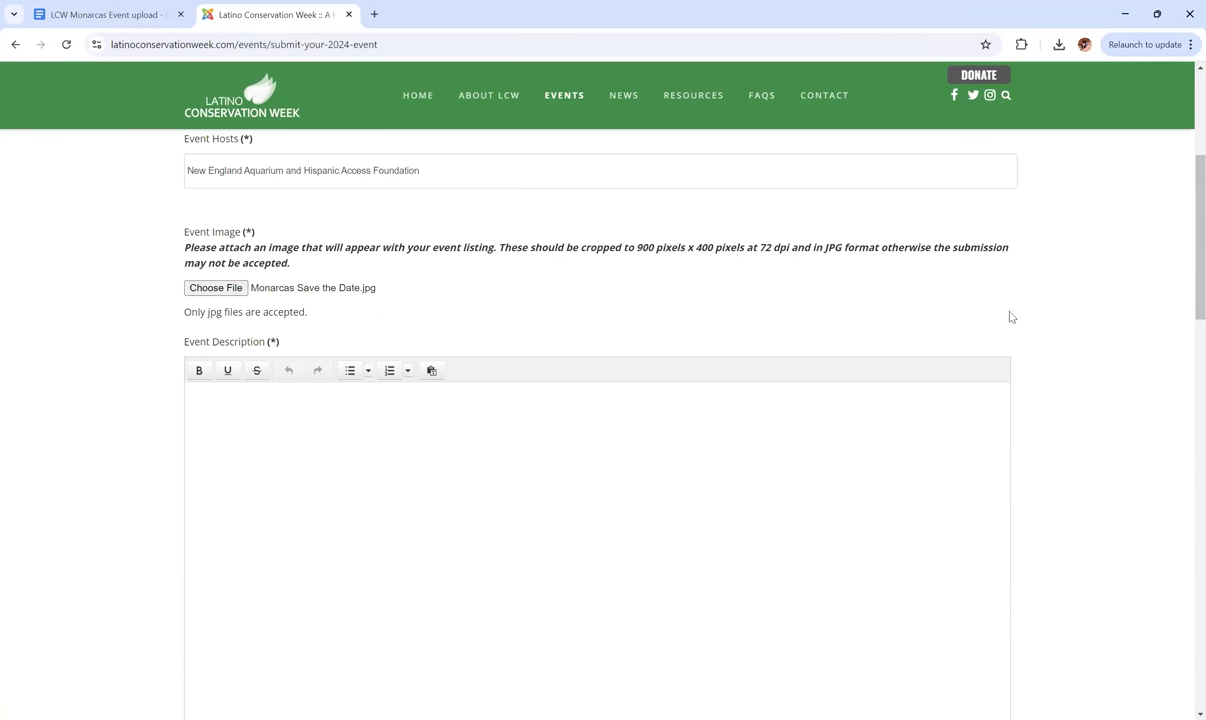
Cancel the image picker, leaving no file chosen, and click into the empty Event Description.
click(685, 294)
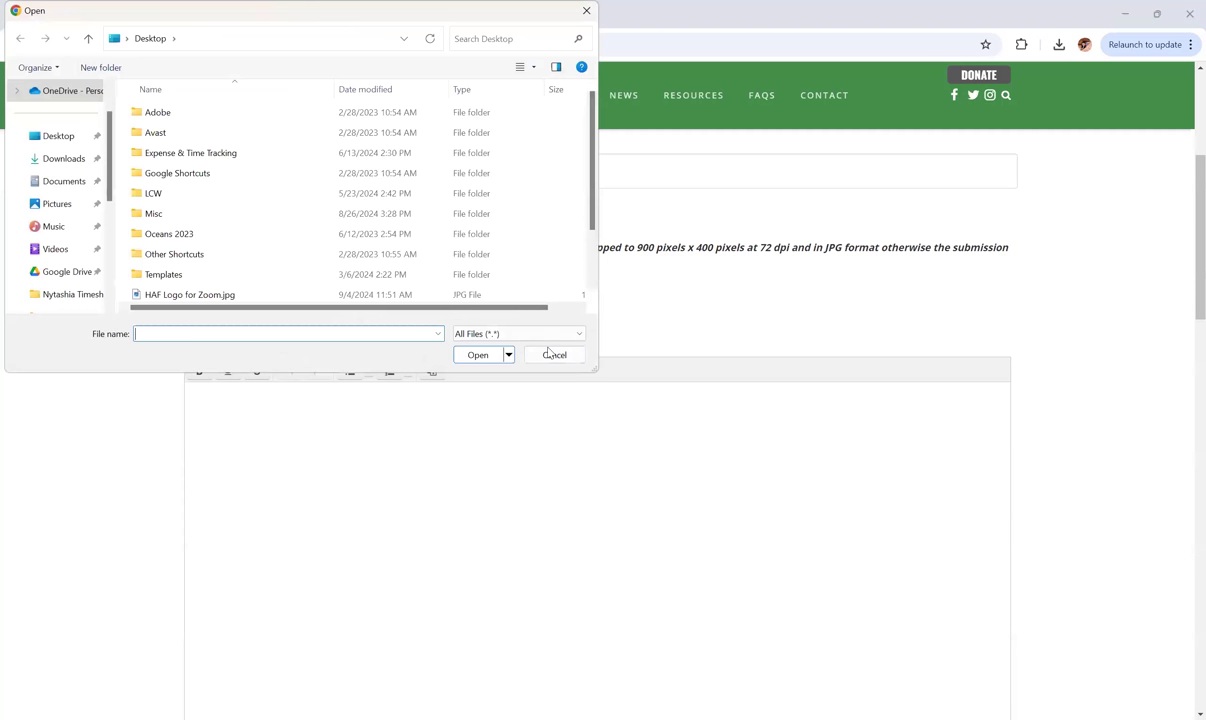
click(549, 355)
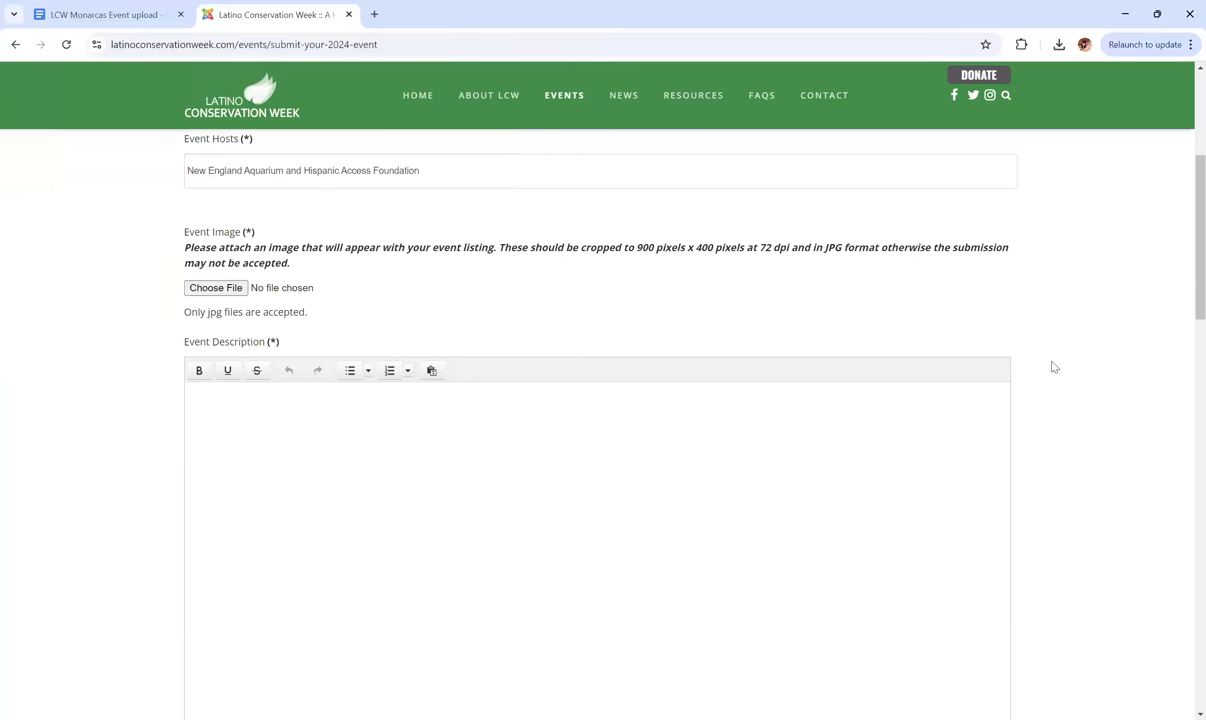
scroll(1052, 366, down, 1)
scroll(1052, 366, down, 1)
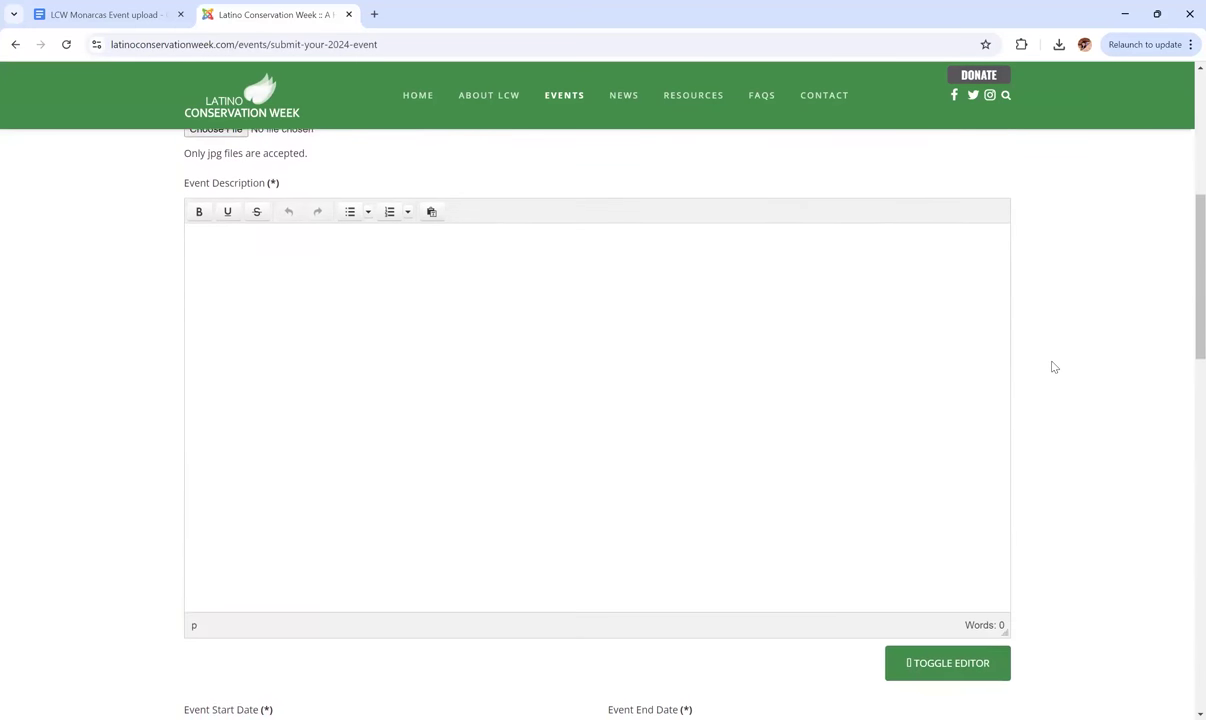
click(229, 234)
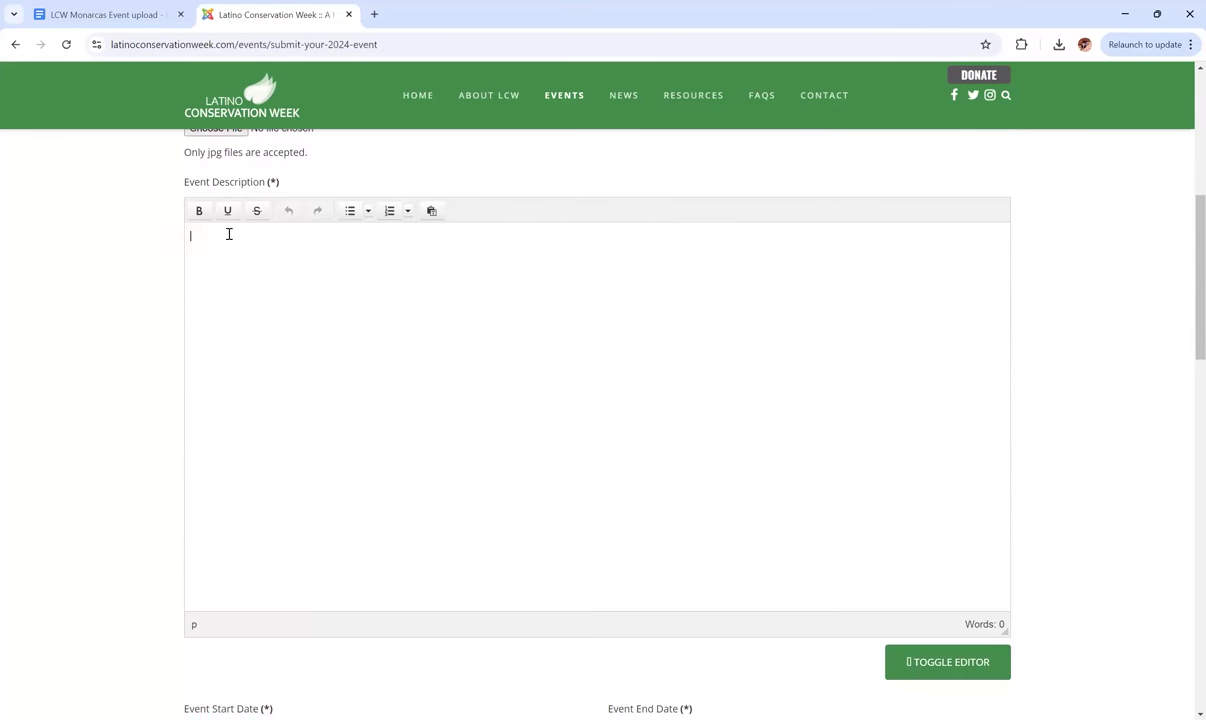
Copy the event description paragraph through the Register Here link from the Monarcas notes.
click(126, 14)
scroll(386, 358, down, 2)
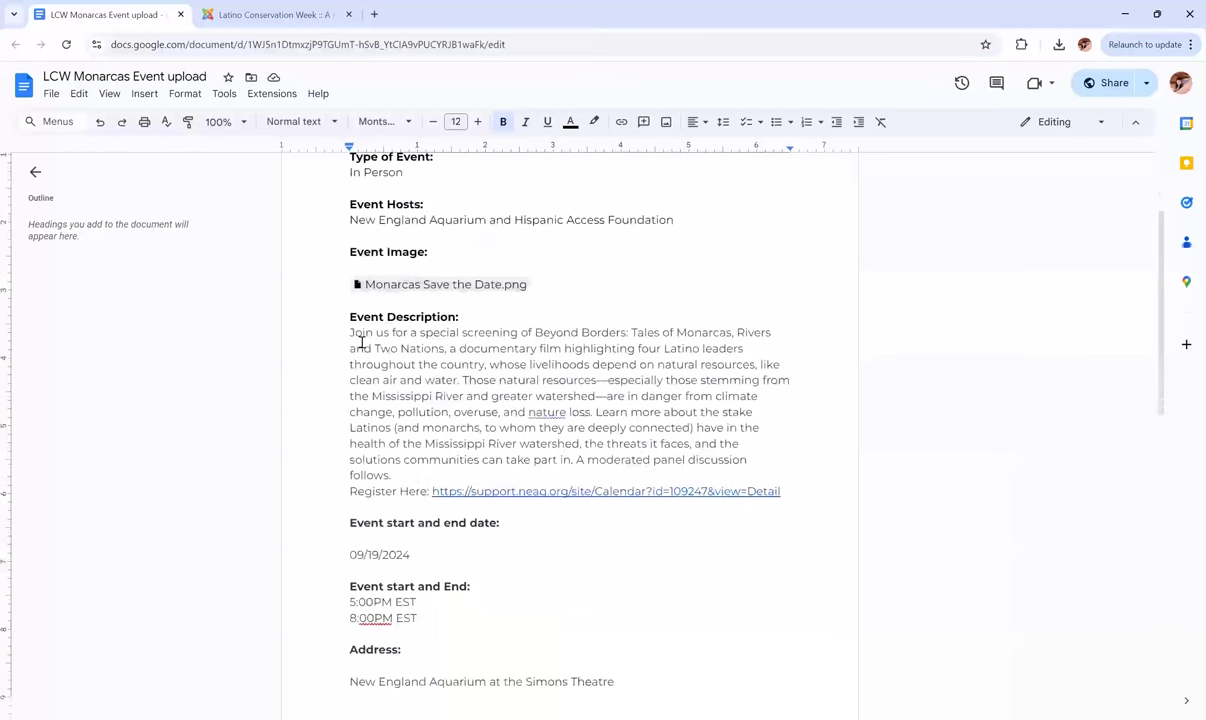
drag(350, 333, 784, 498)
key(ctrl+c)
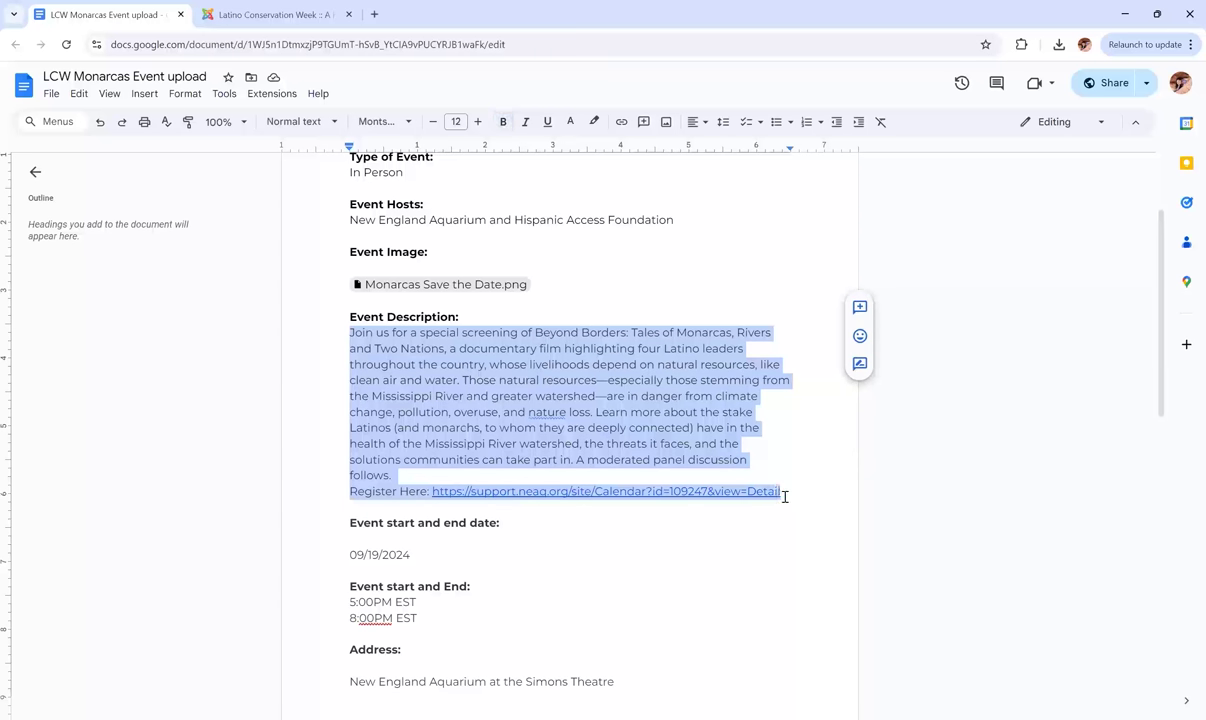
click(785, 432)
Paste the 104-word Beyond Borders description with its Register Here link into Event Description.
click(238, 12)
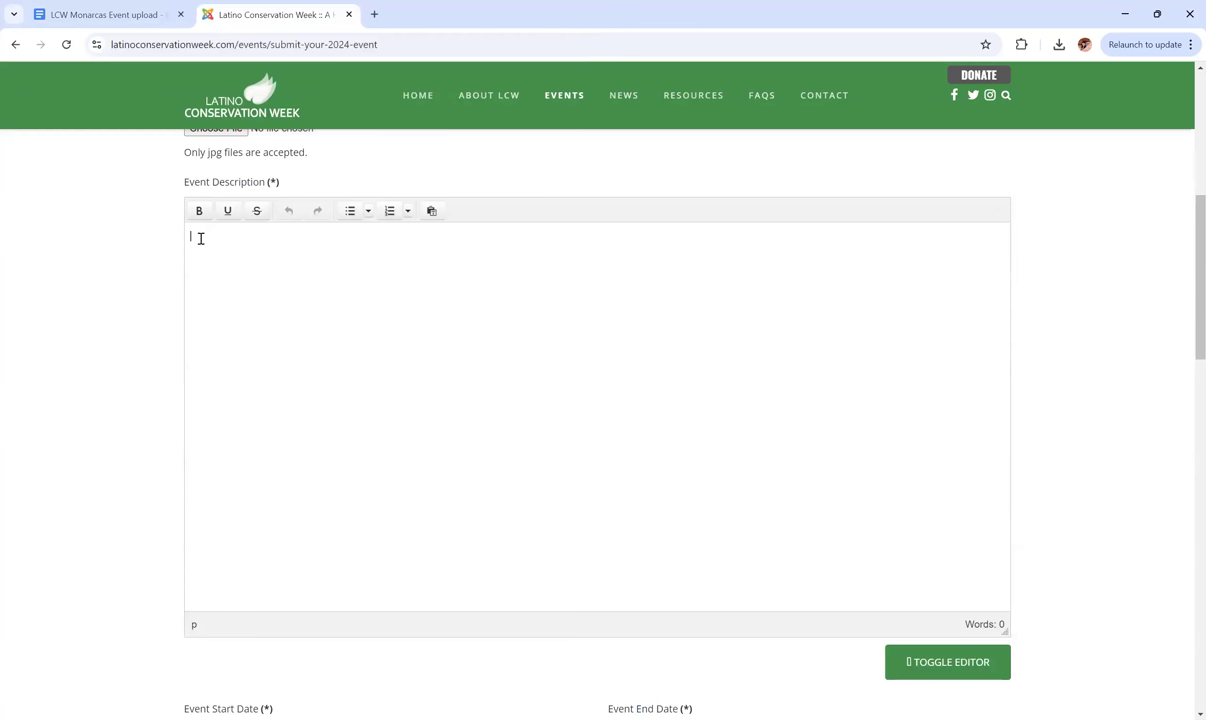
key(ctrl+v)
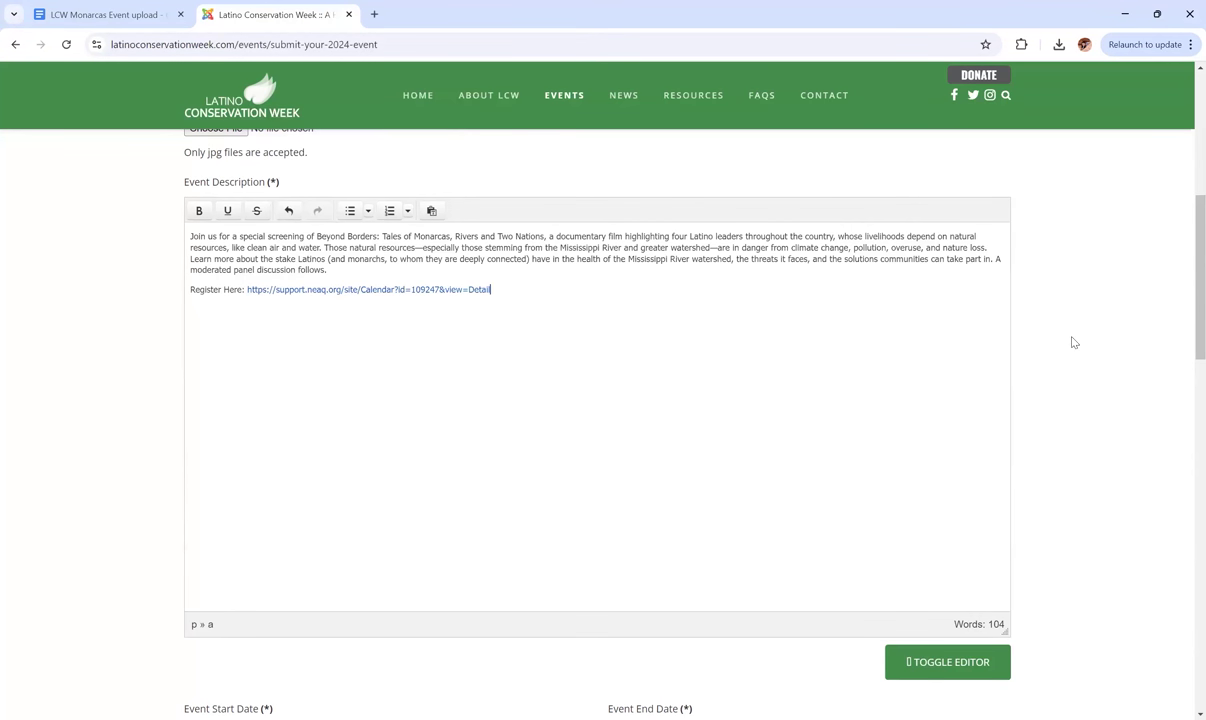
scroll(1073, 342, down, 2)
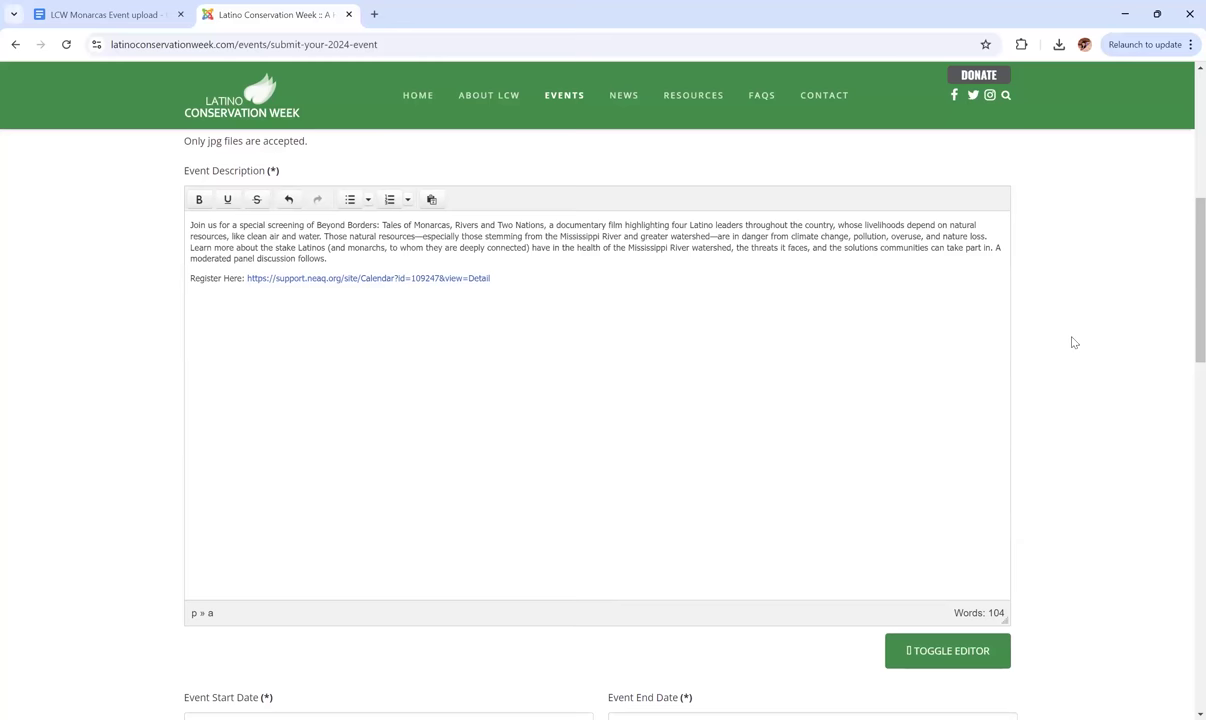
scroll(1073, 342, down, 3)
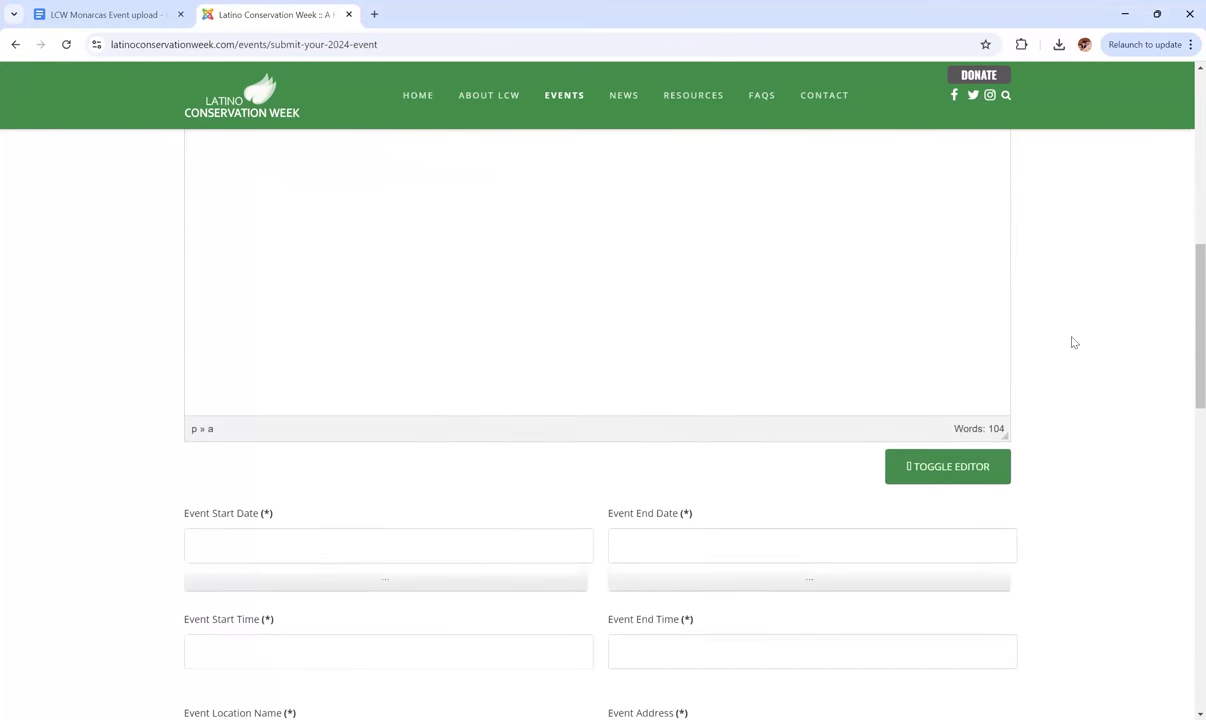
scroll(1073, 342, down, 3)
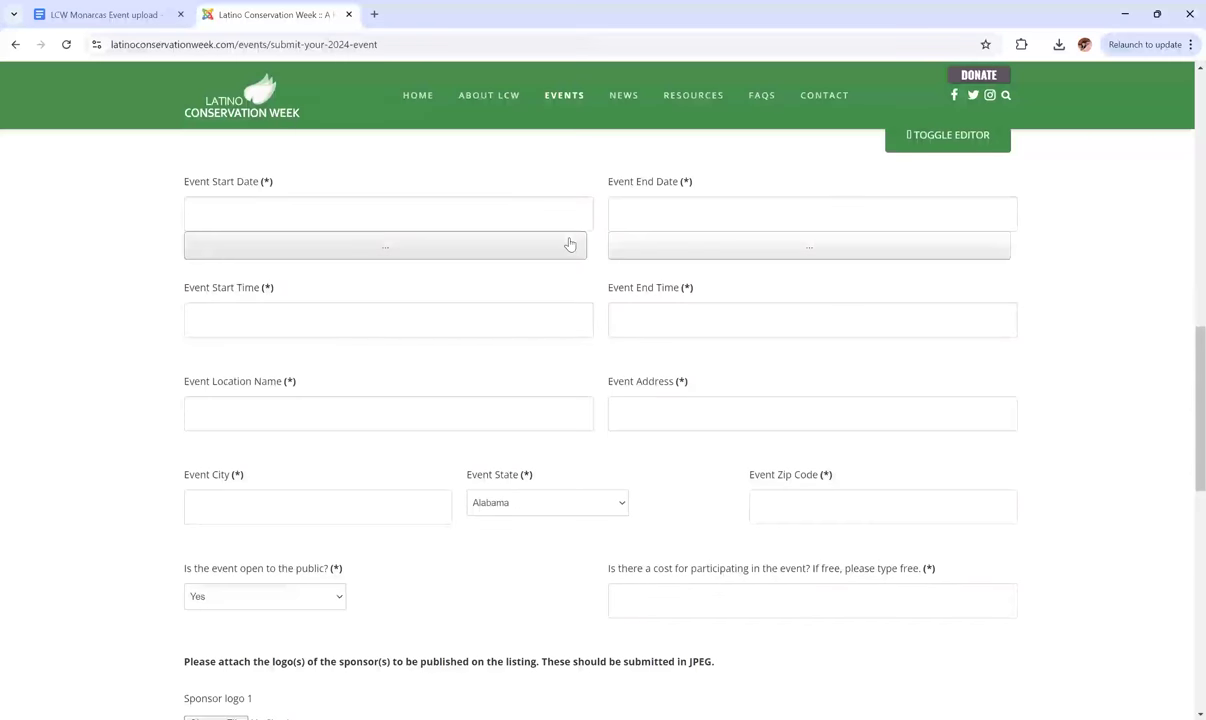
Check the date in the notes, then pick September 19, 2024 for both start and end dates.
click(109, 25)
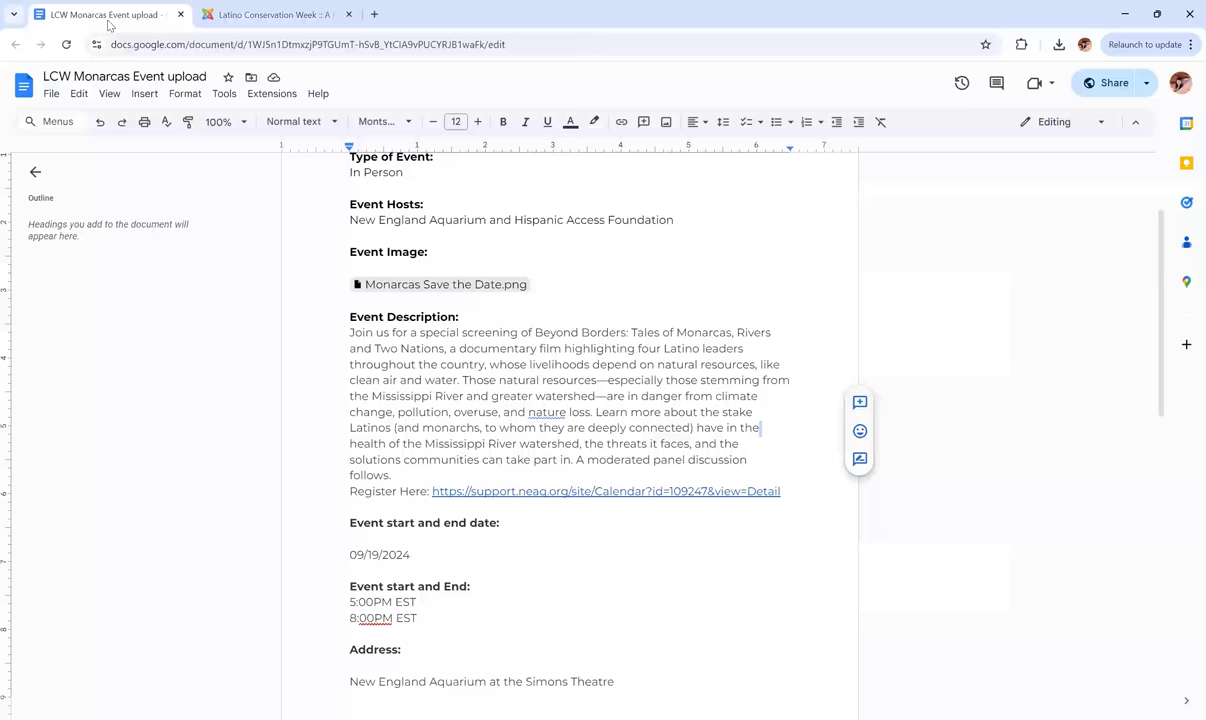
click(249, 8)
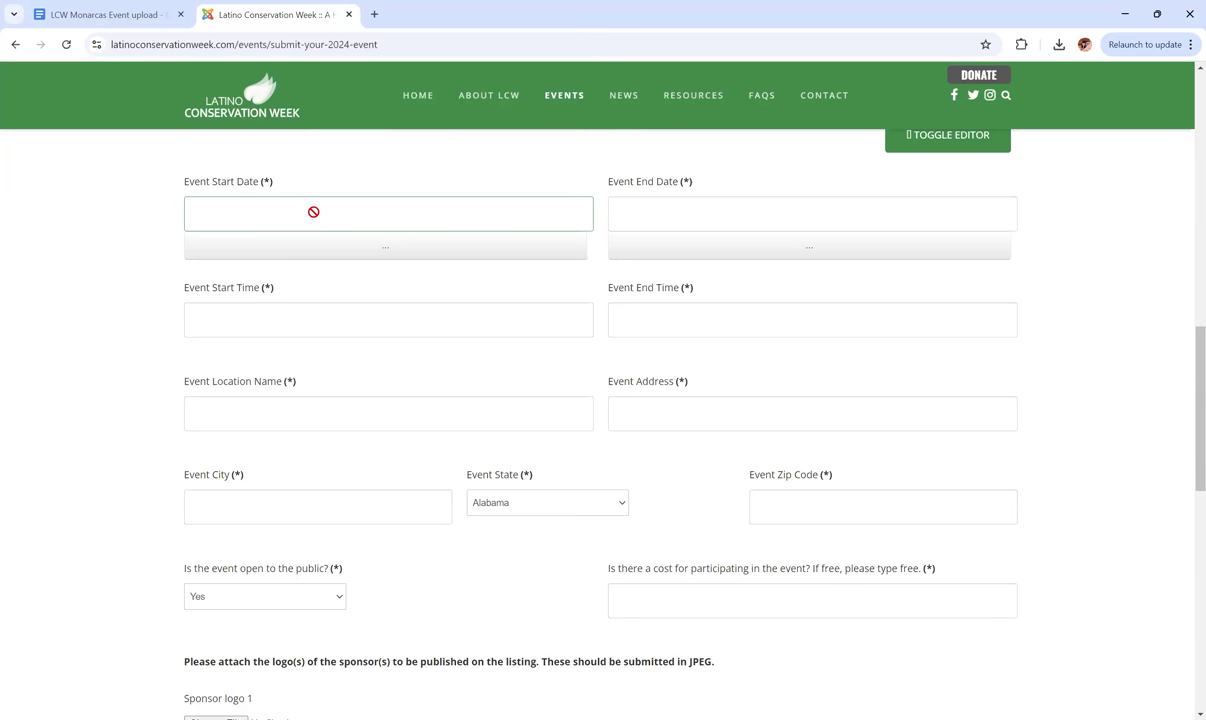
click(313, 212)
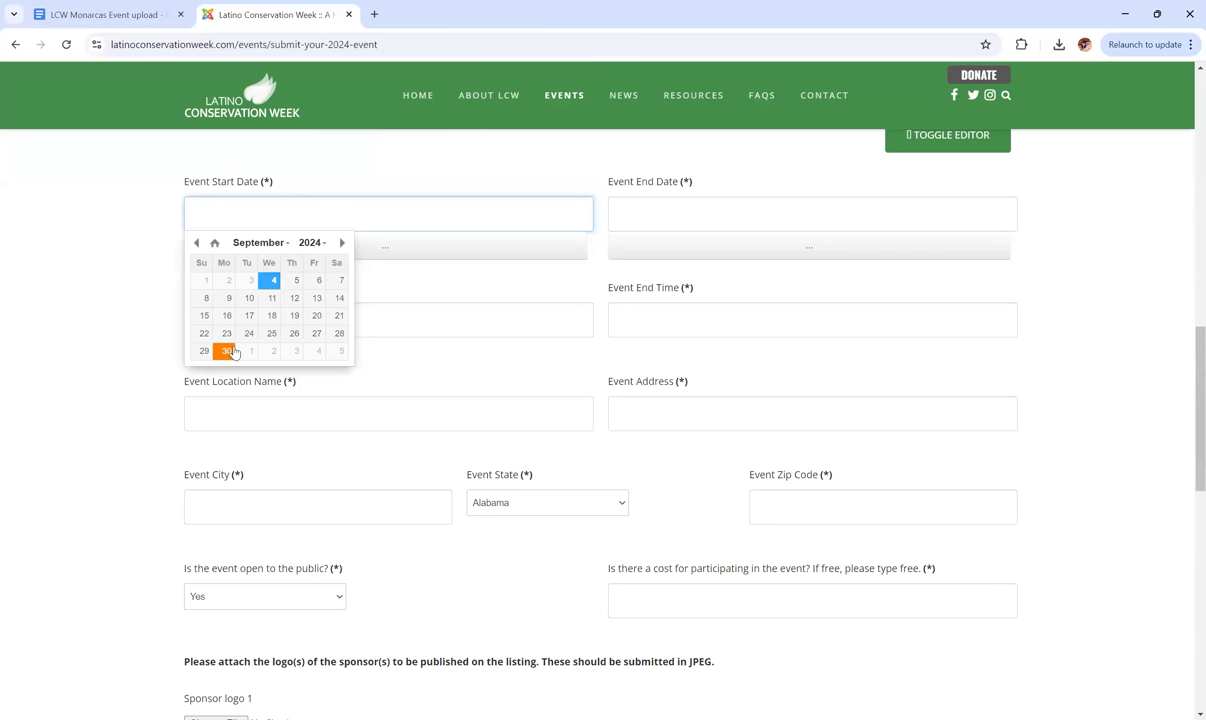
click(293, 318)
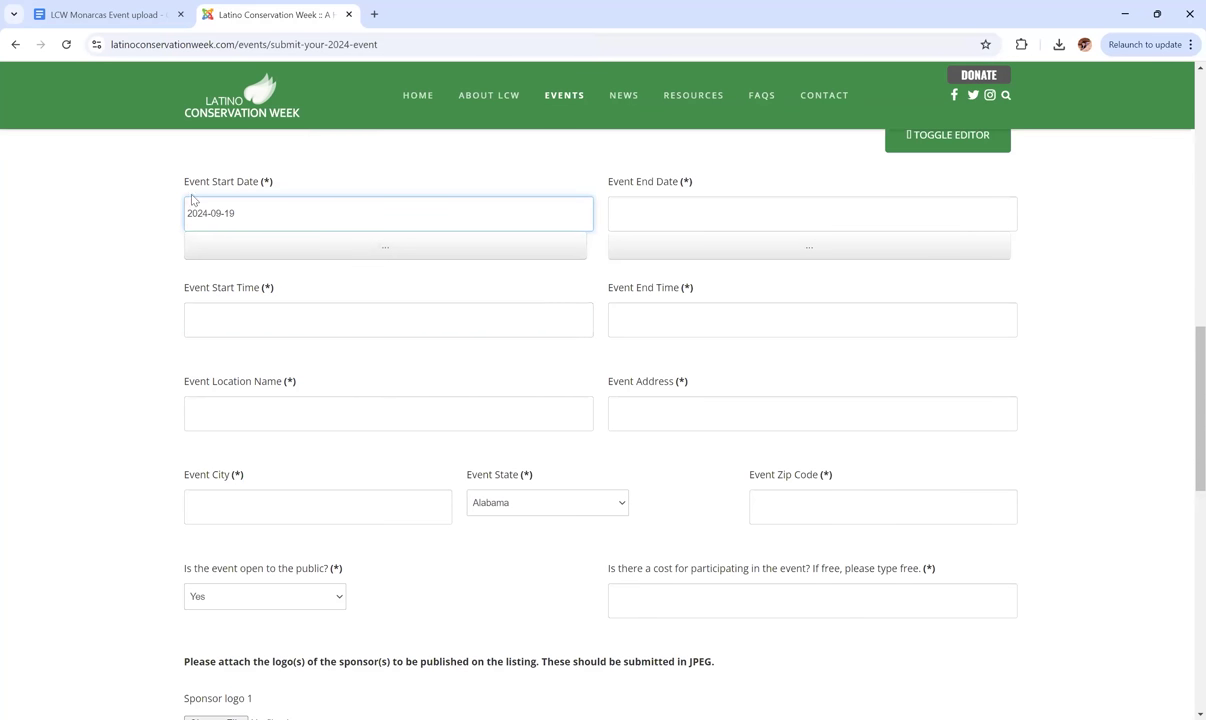
click(560, 179)
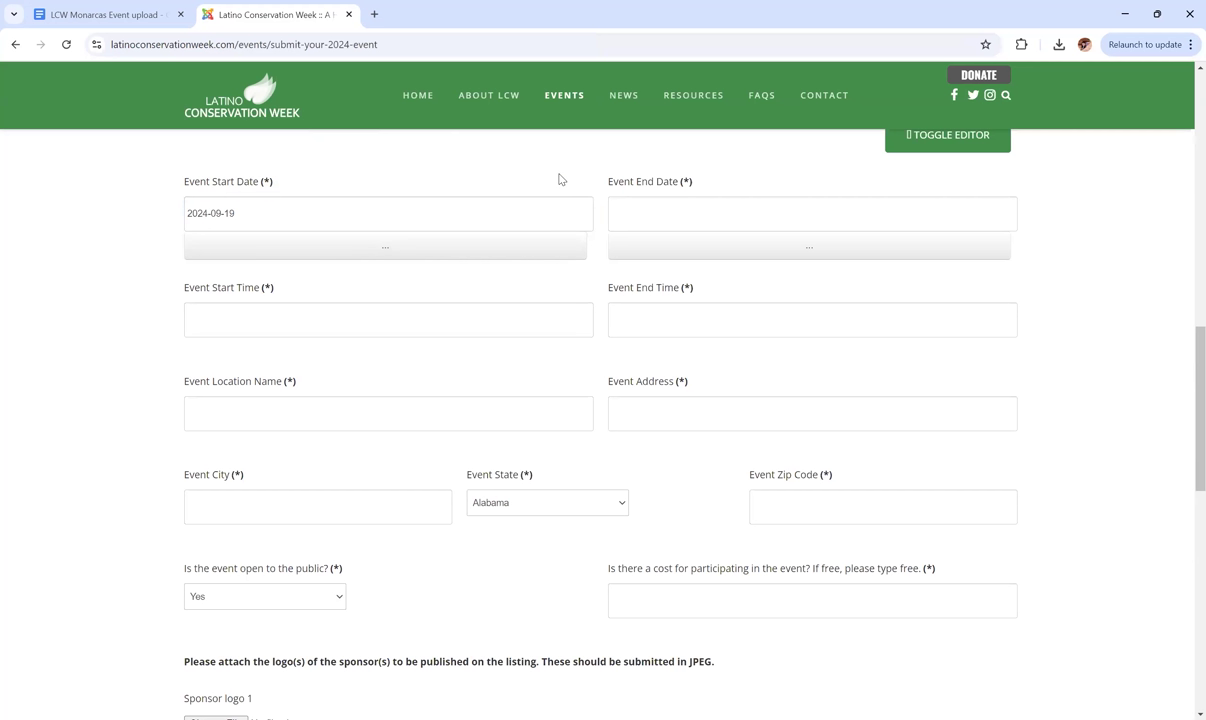
click(701, 213)
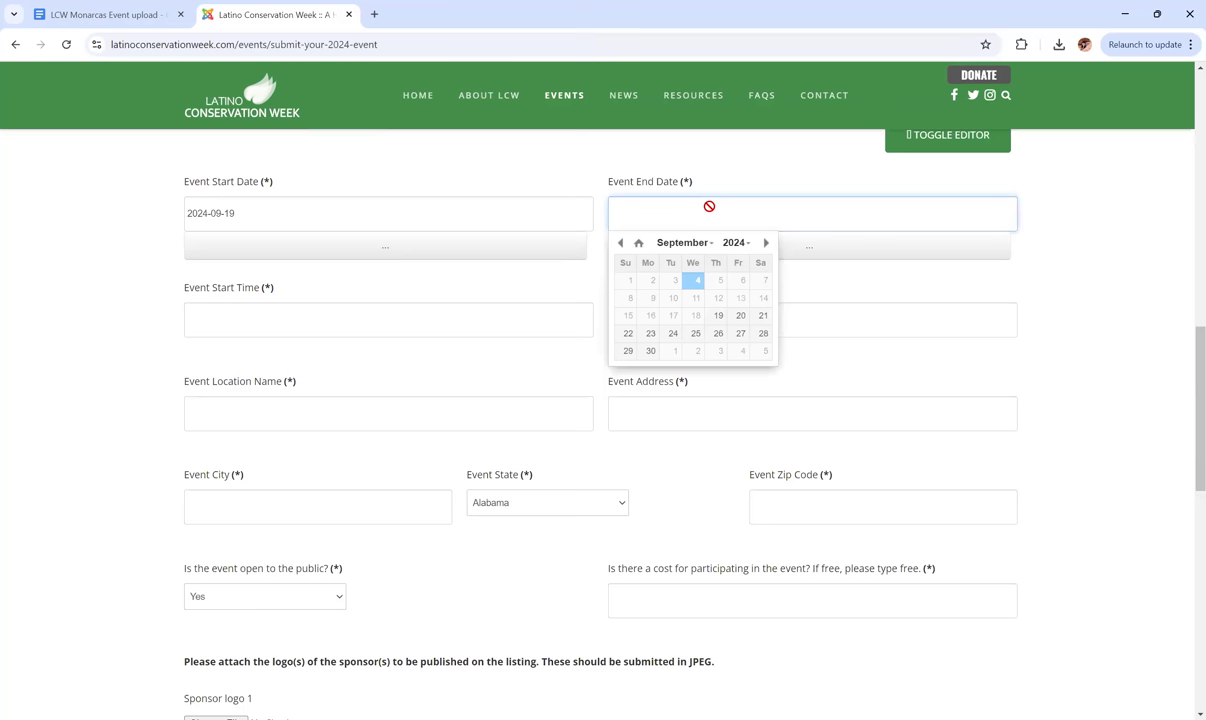
click(718, 316)
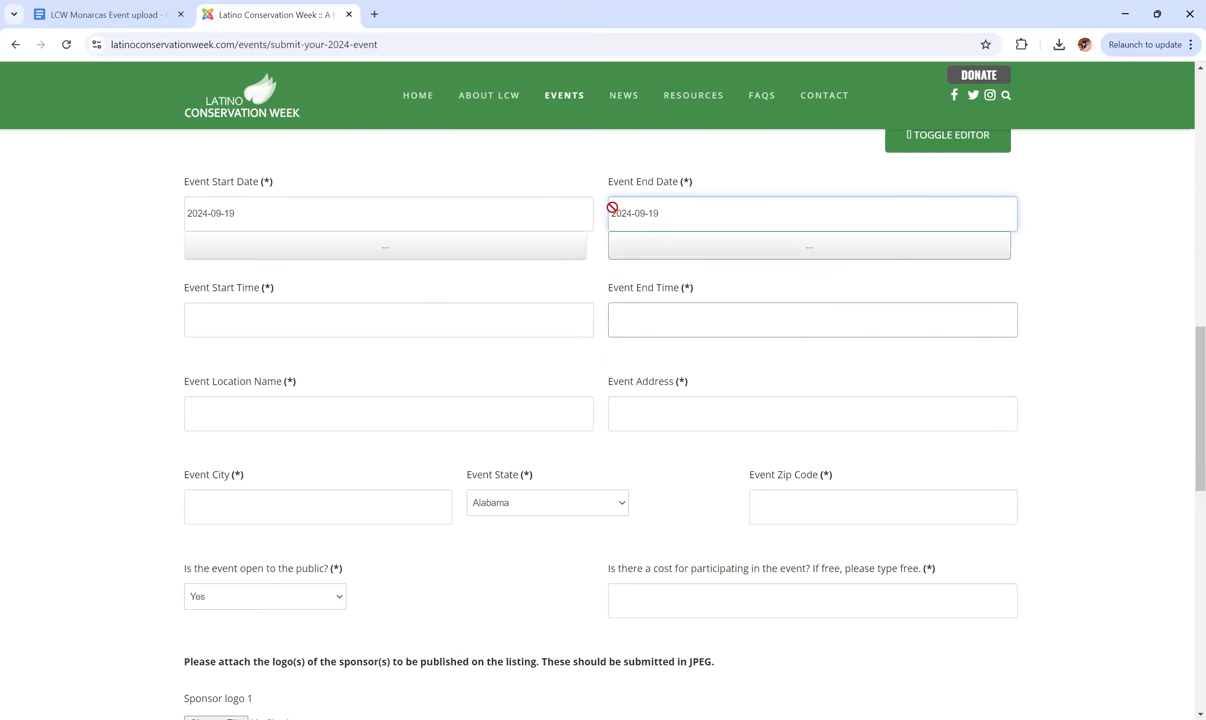
click(1052, 243)
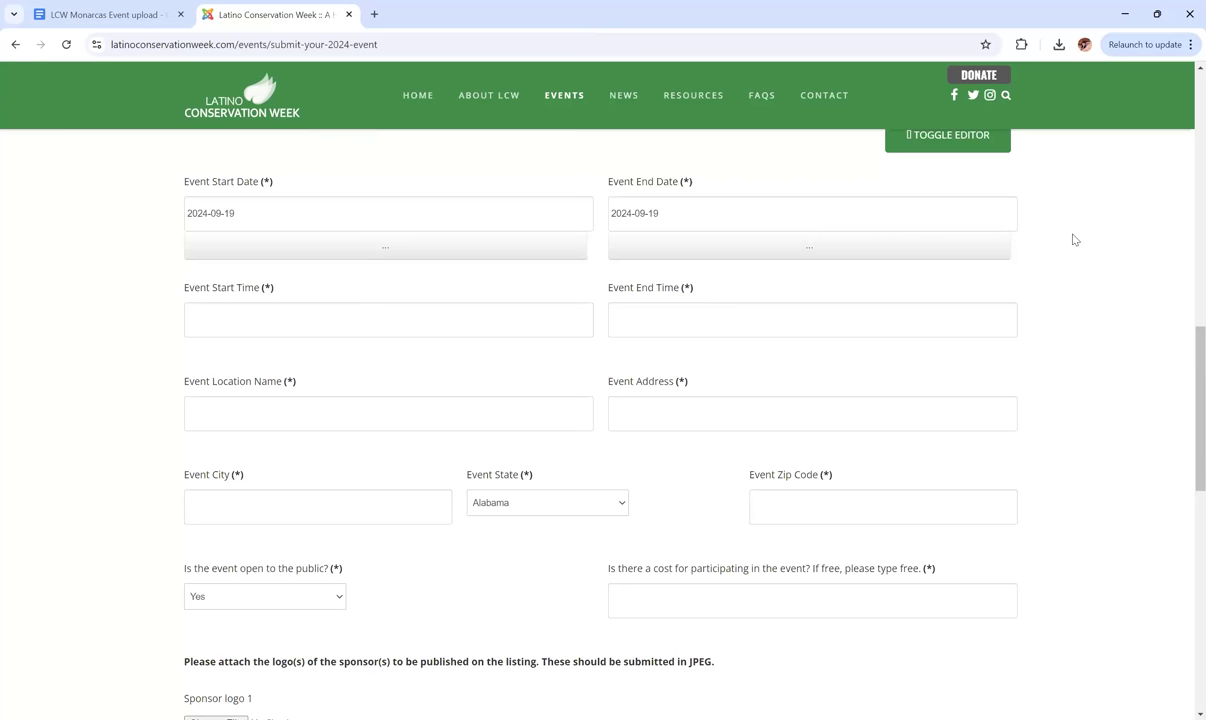
Look up the event times in the LCW Monarcas notes.
scroll(1072, 238, down, 1)
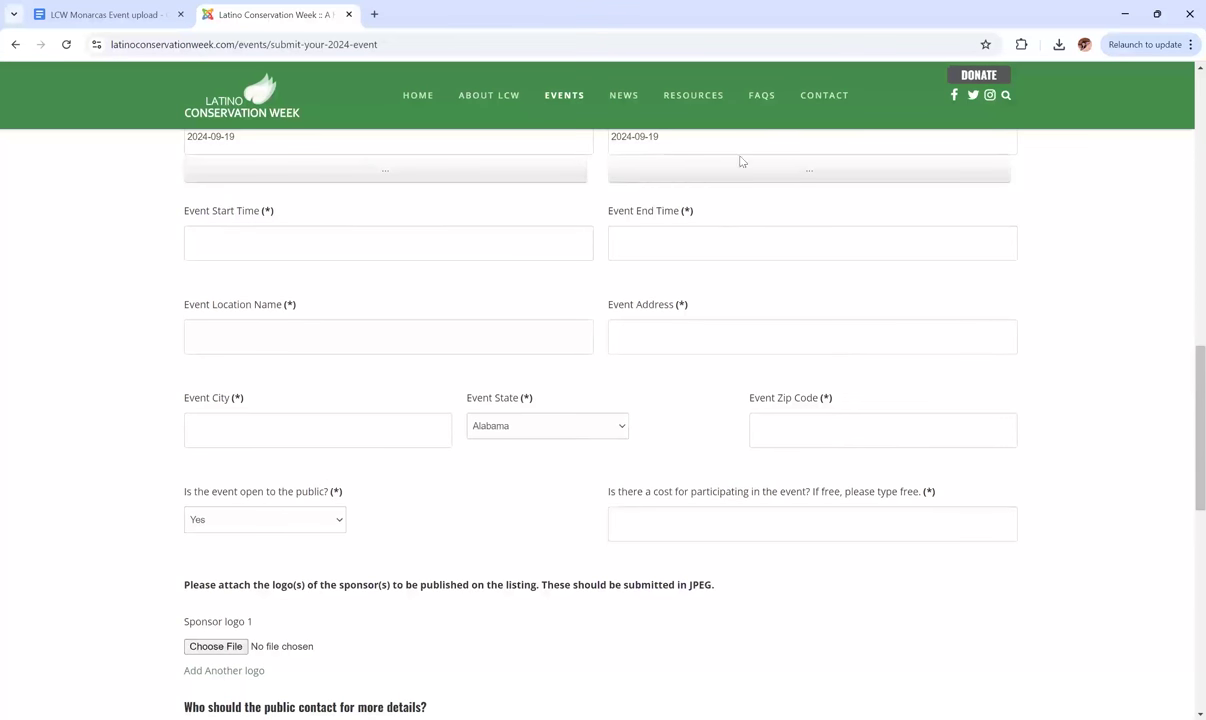
click(113, 13)
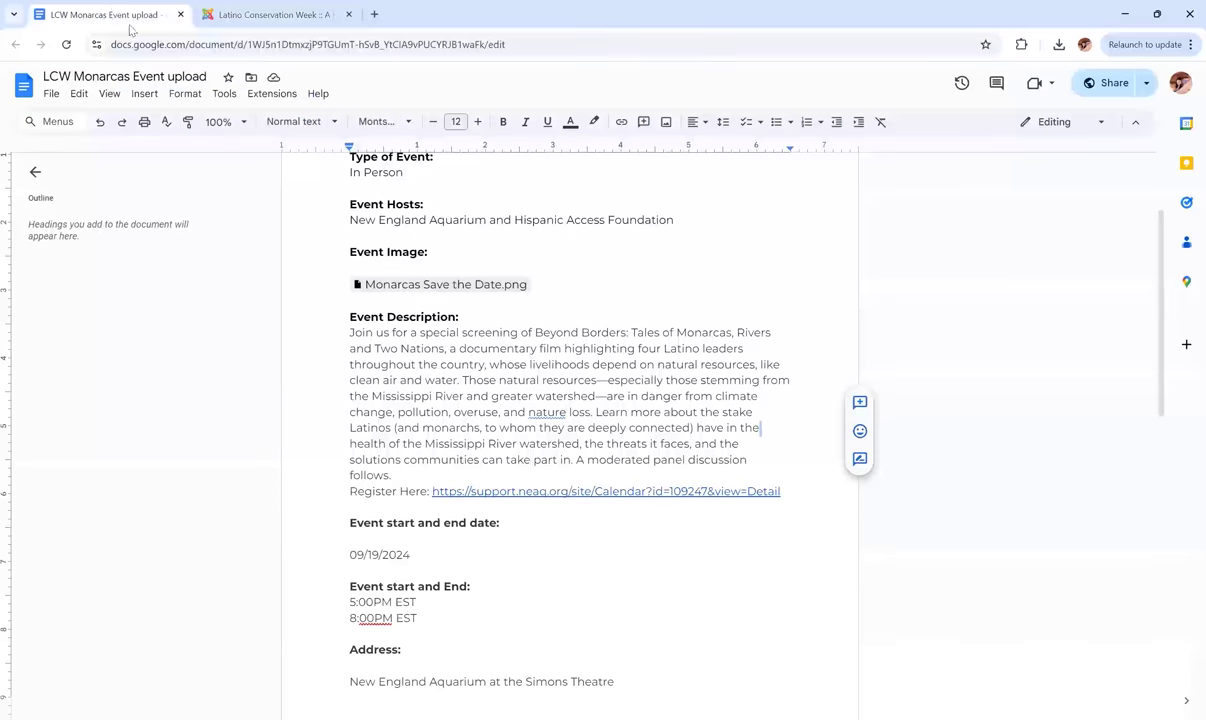
scroll(437, 381, down, 2)
scroll(436, 380, down, 2)
Enter the event times: start 5:00 pm EST, end 8:00 pm EST.
click(274, 24)
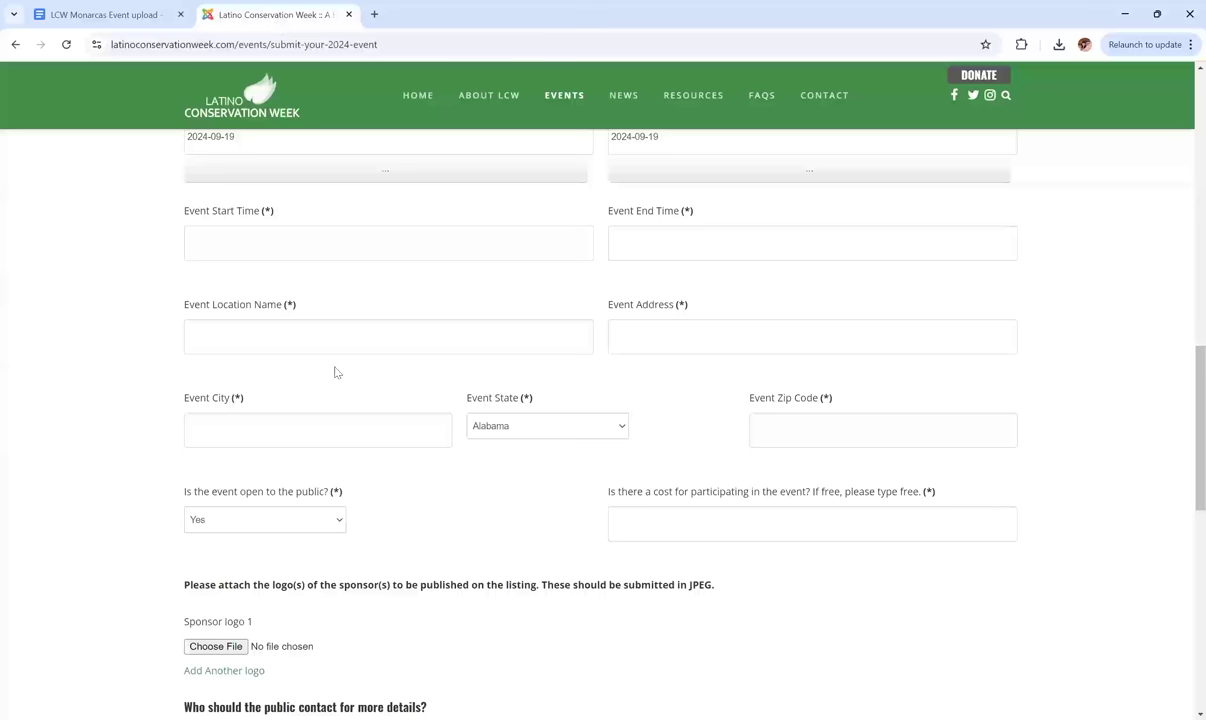
click(253, 245)
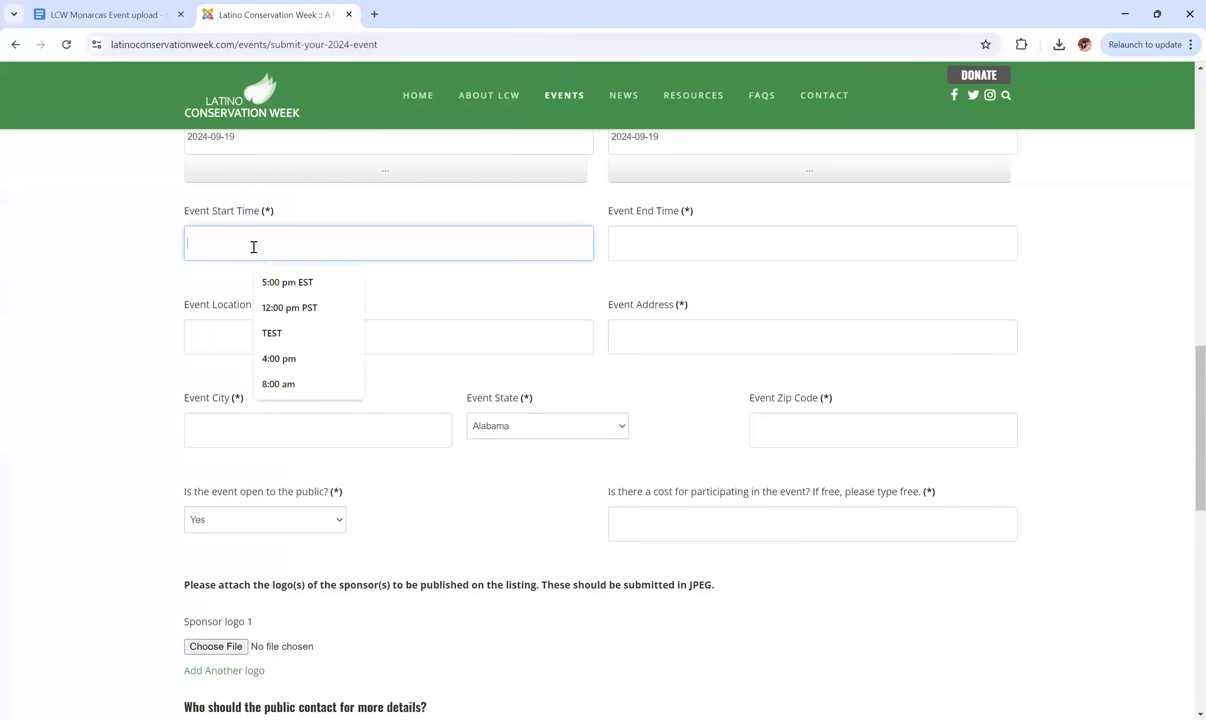
text(5:000)
key(BackSpace)
text(pm EST)
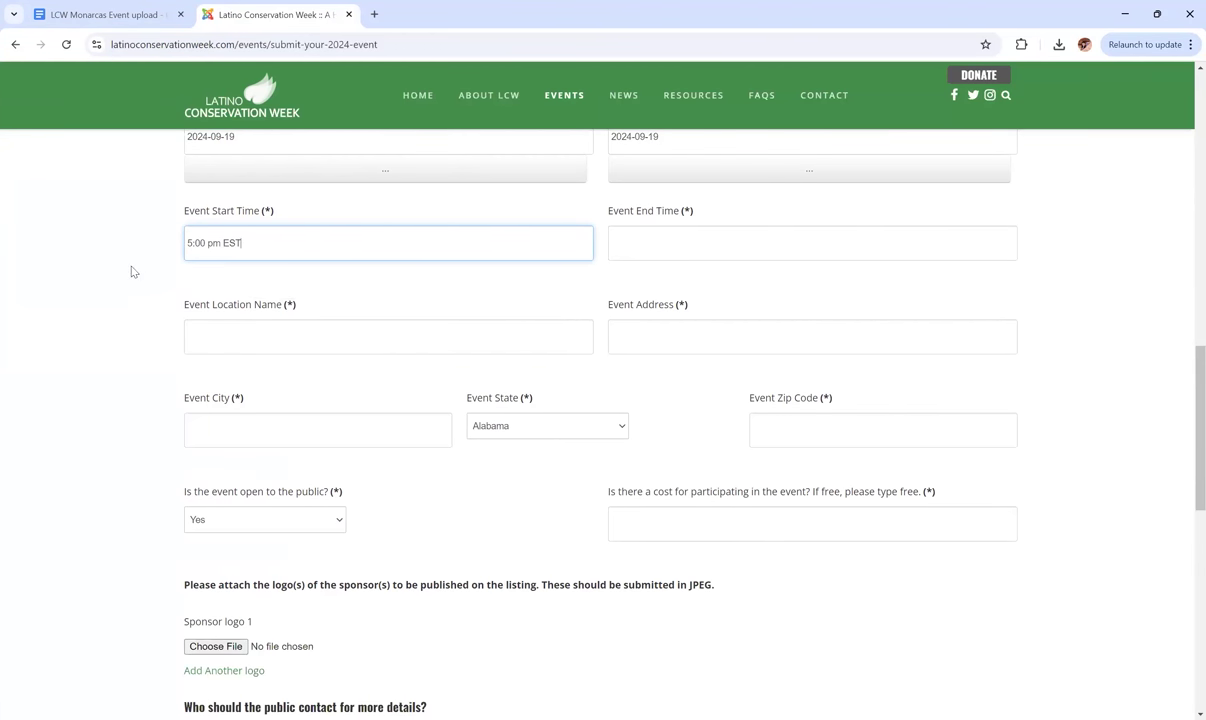
click(131, 271)
click(673, 239)
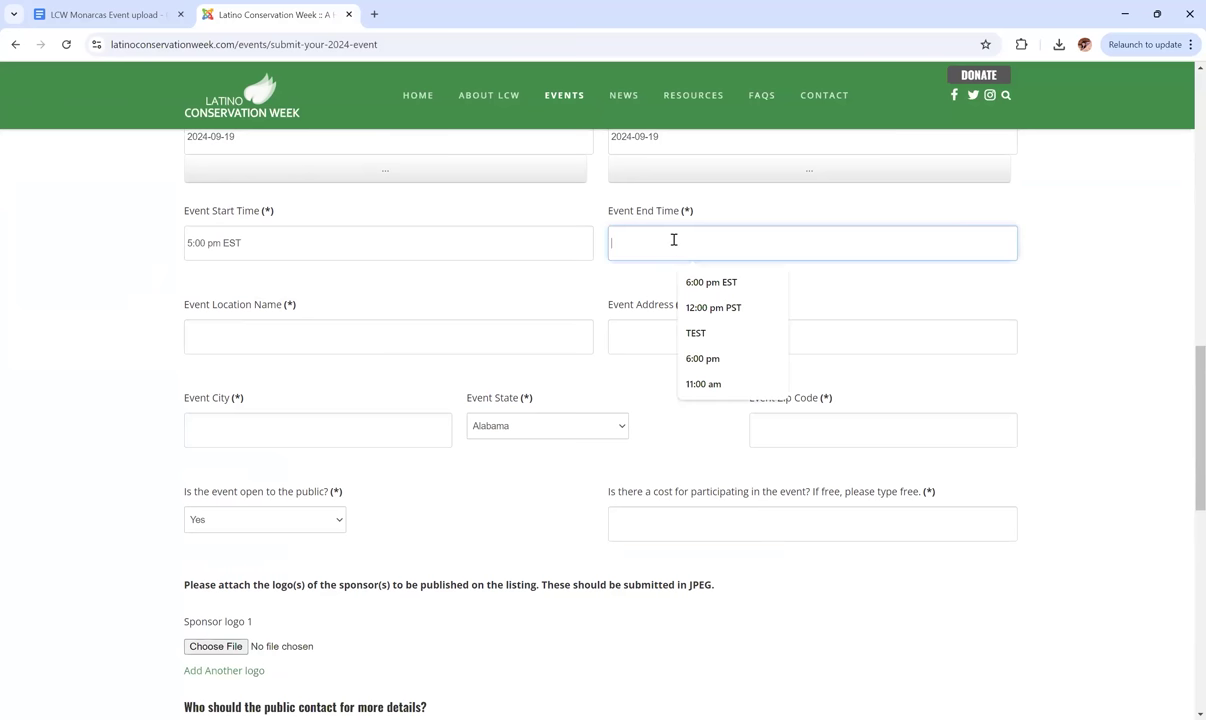
text(8:00 pm EST)
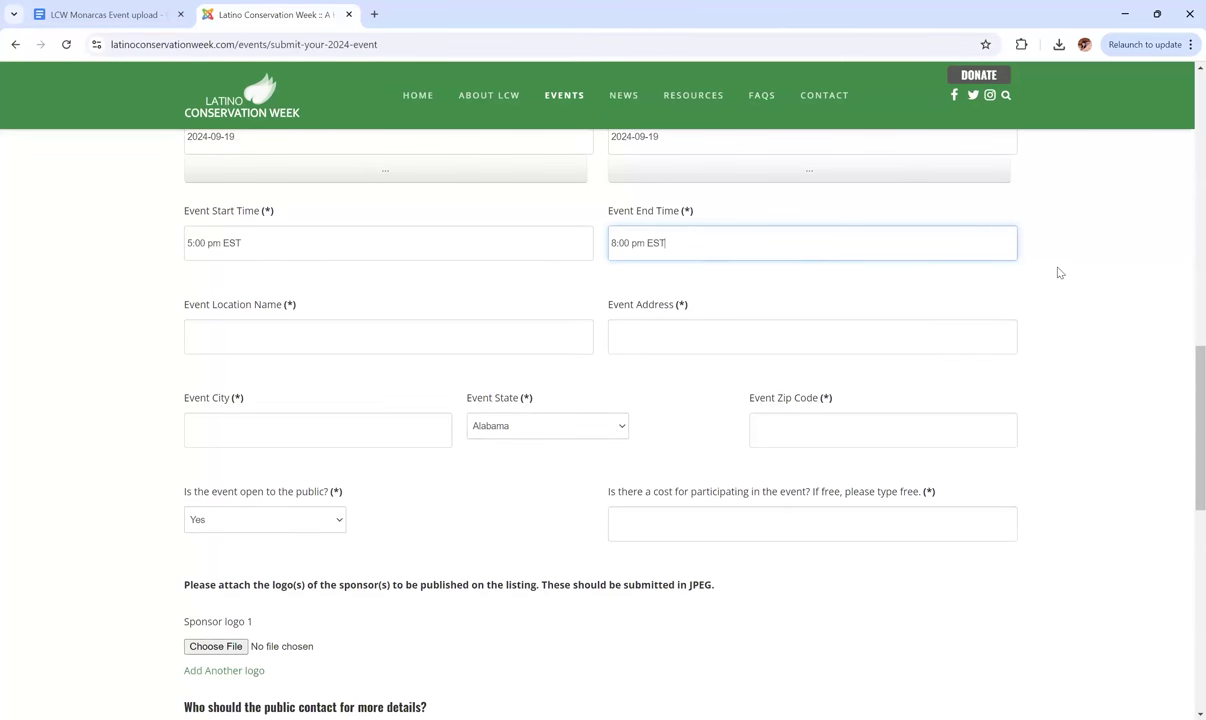
click(1059, 272)
Scroll the notes document down to the event's Address section.
scroll(1059, 272, down, 1)
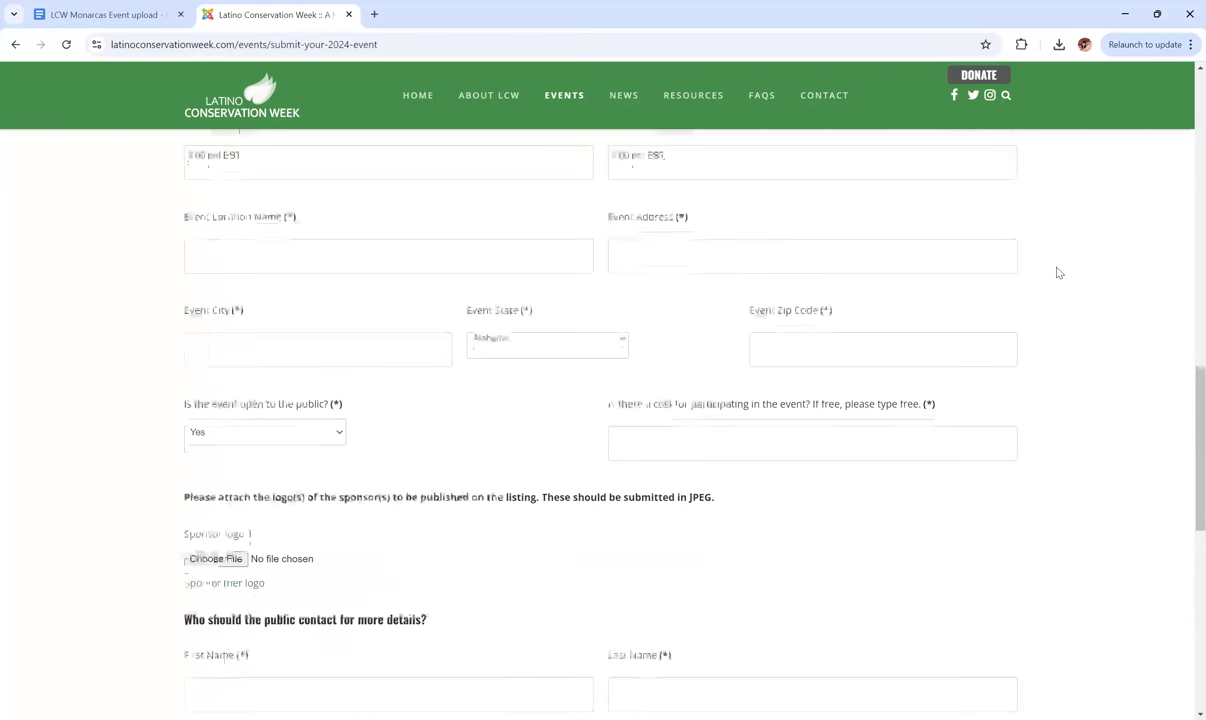
click(62, 8)
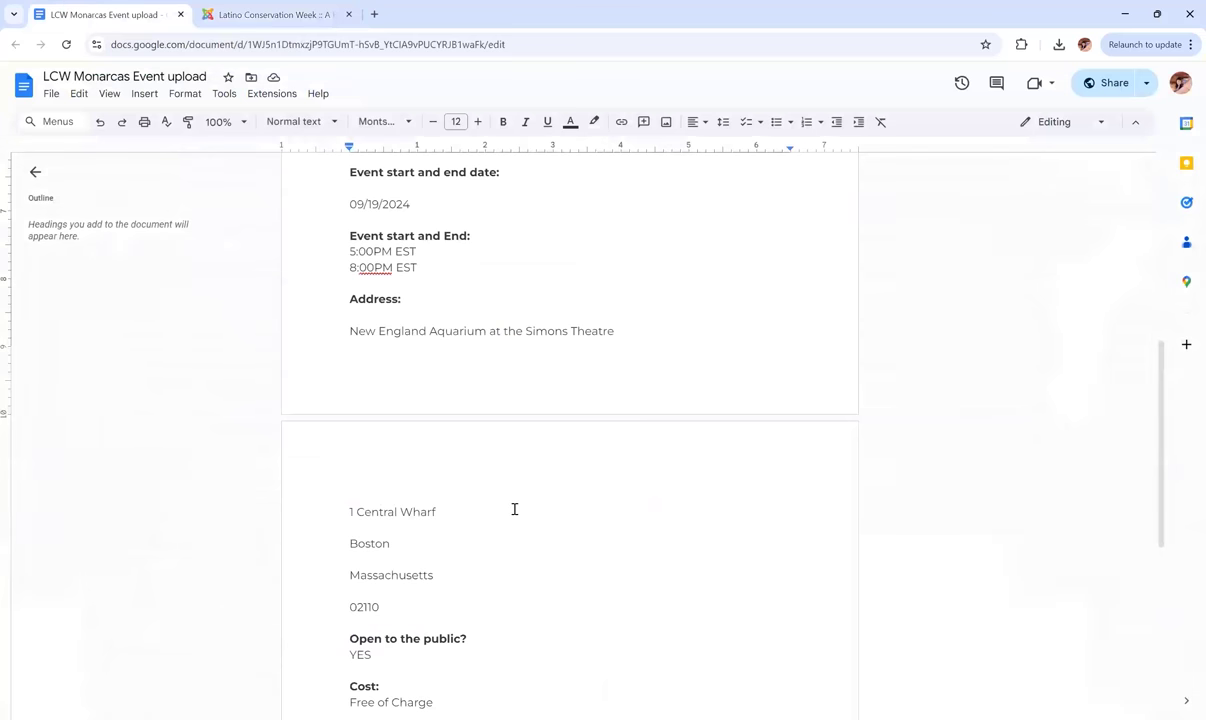
scroll(514, 506, down, 2)
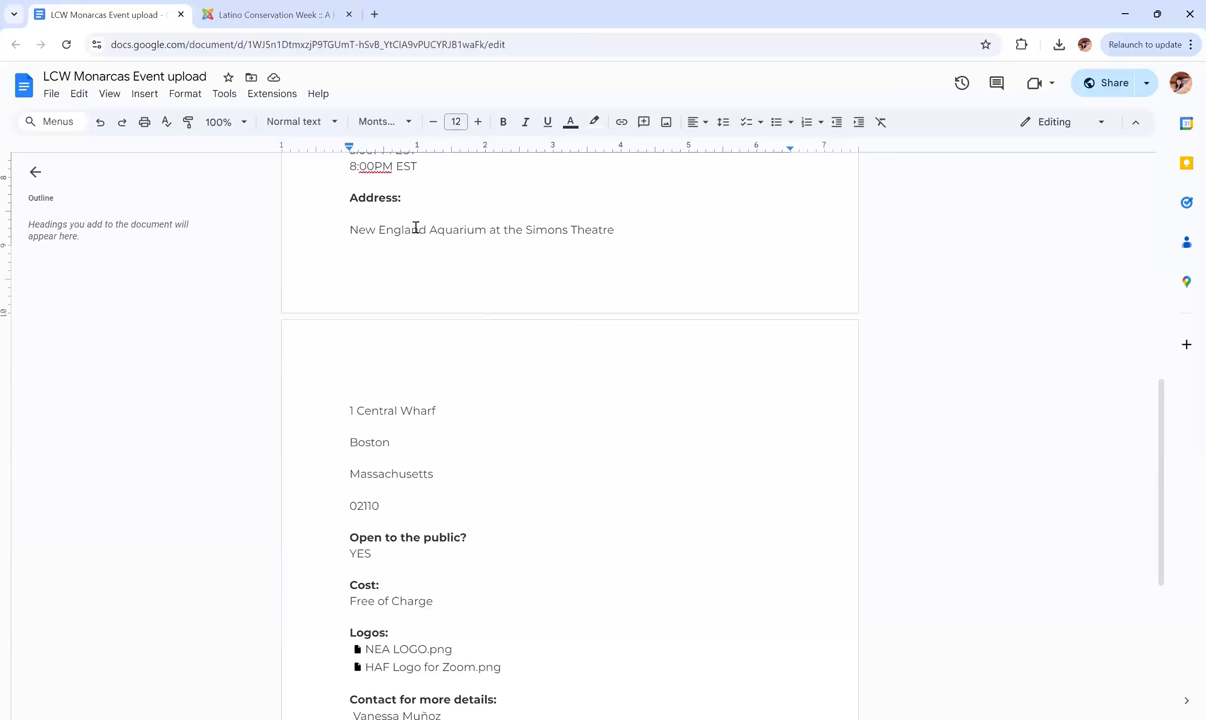
Paste 'New England Aquarium at the Simons Theatre' from the notes into Event Location Name.
triple_click(417, 230)
key(ctrl+c)
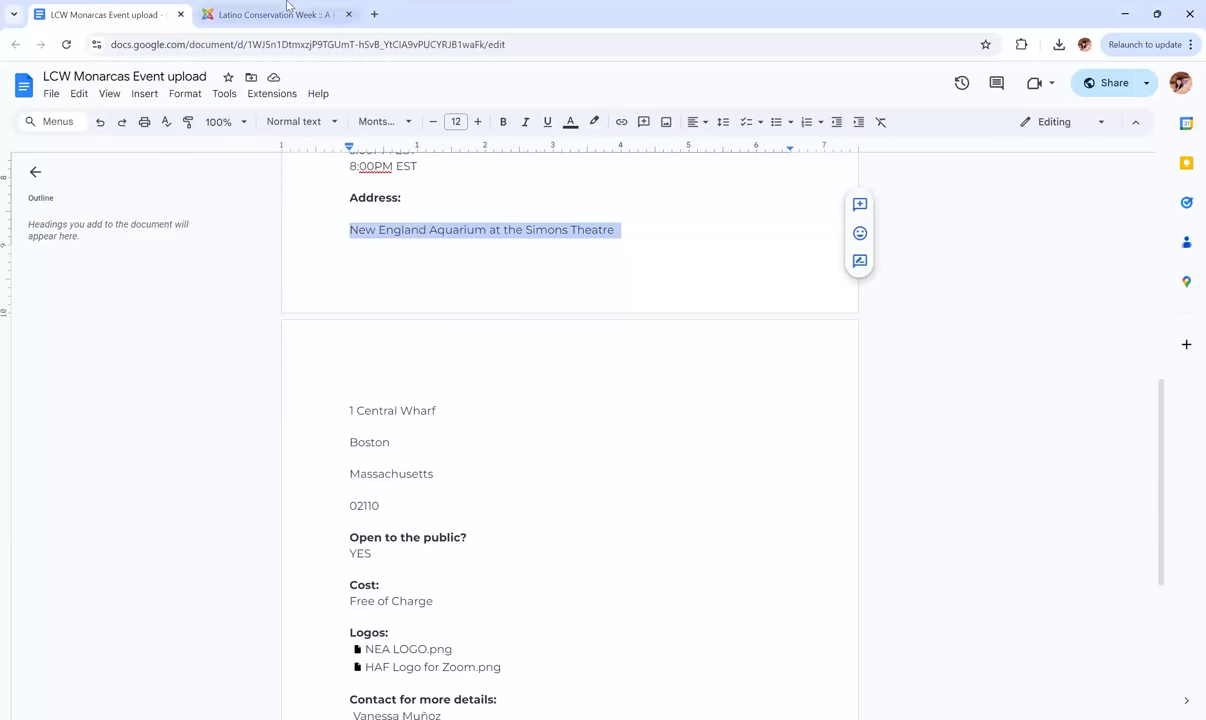
click(270, 14)
click(244, 234)
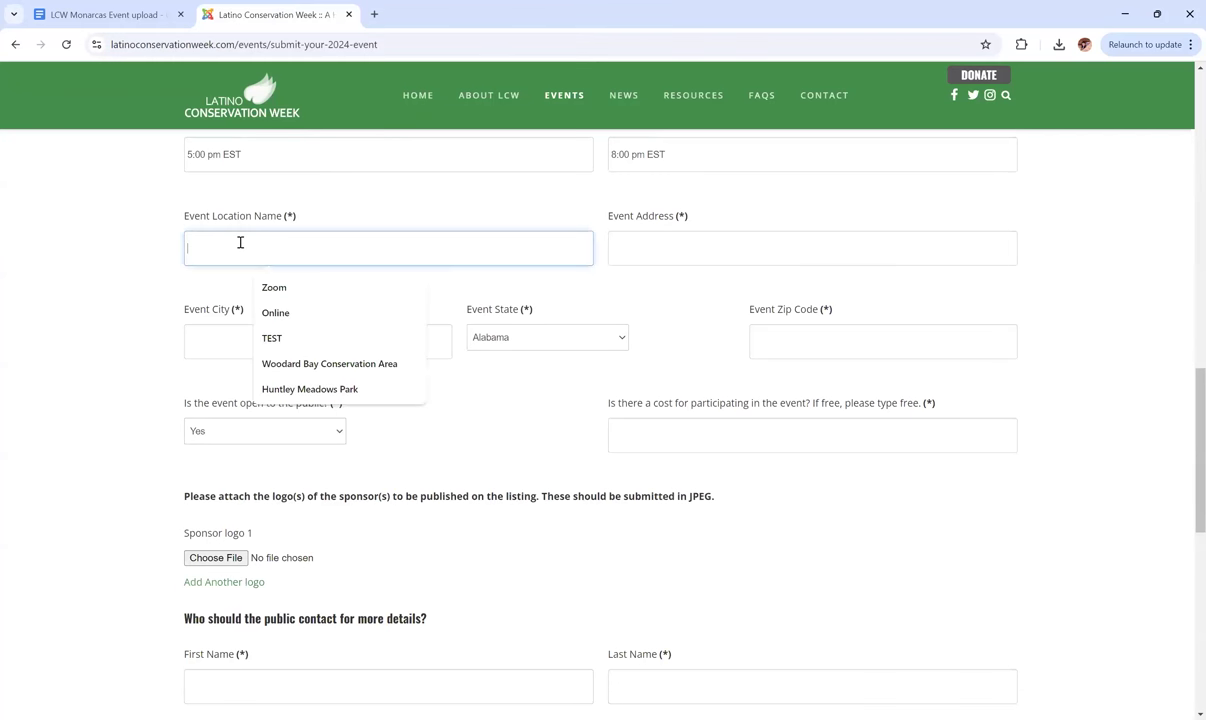
key(ctrl+v)
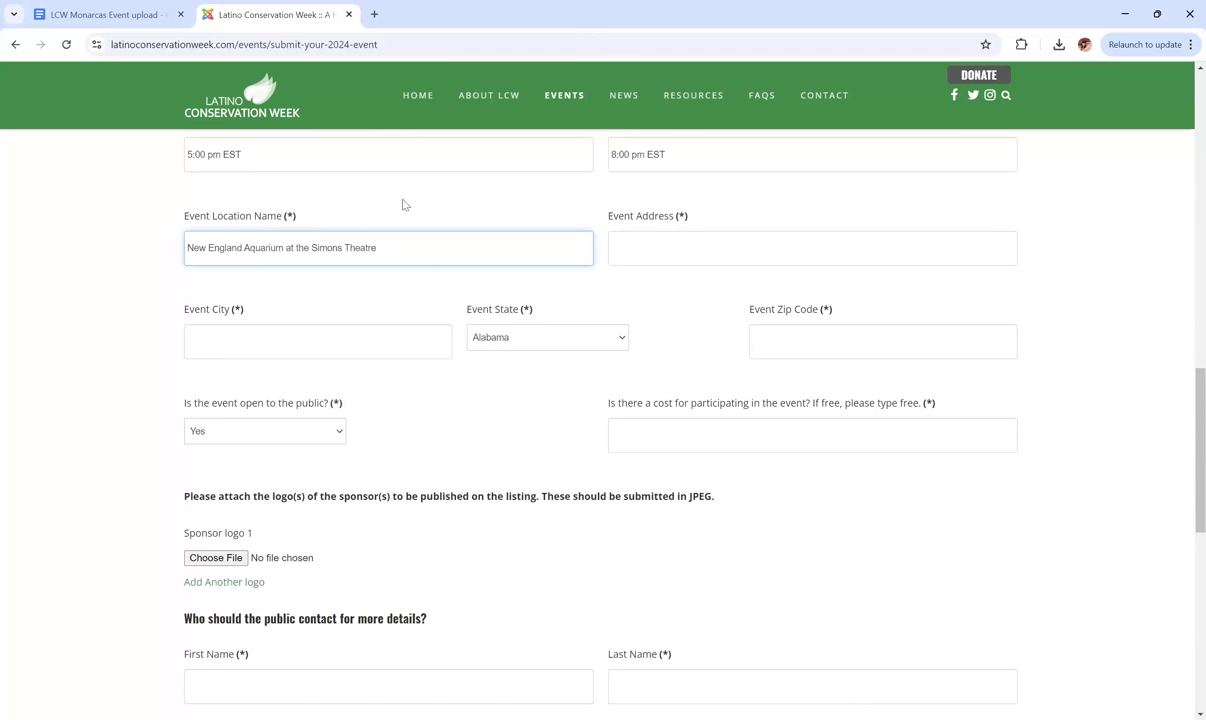
Copy the venue's street address from the notes into the Event Address field.
click(90, 14)
scroll(460, 385, down, 1)
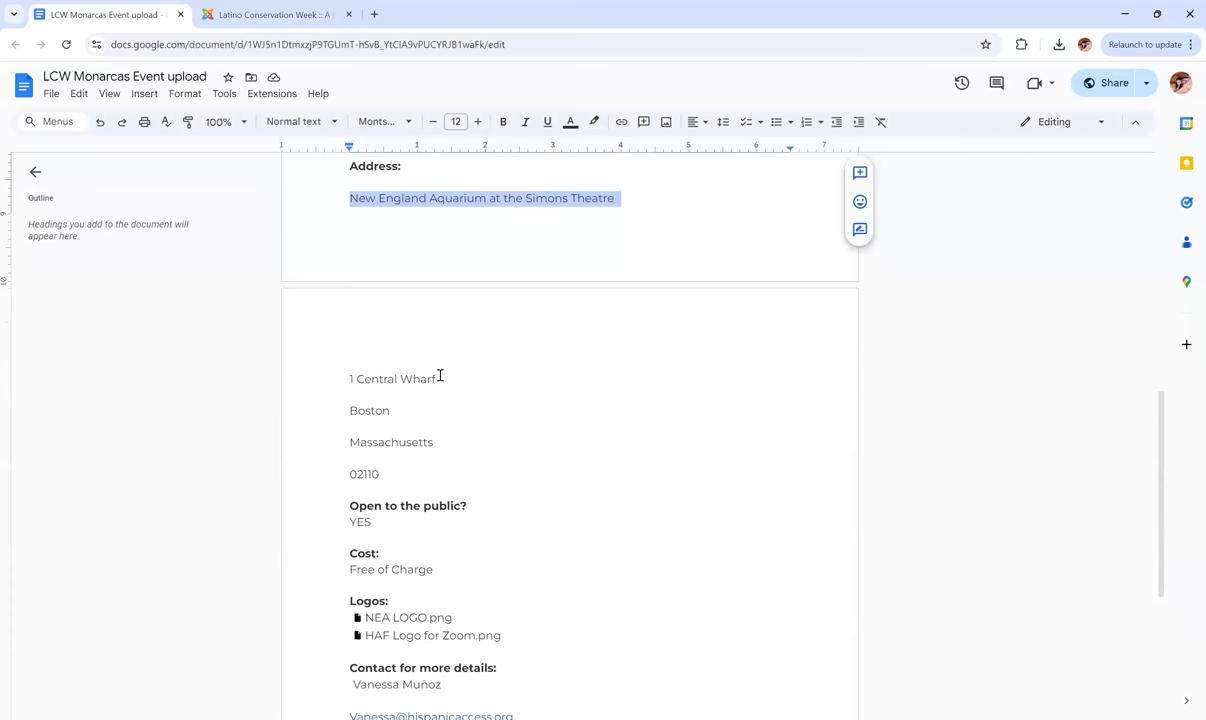
drag(438, 379, 350, 379)
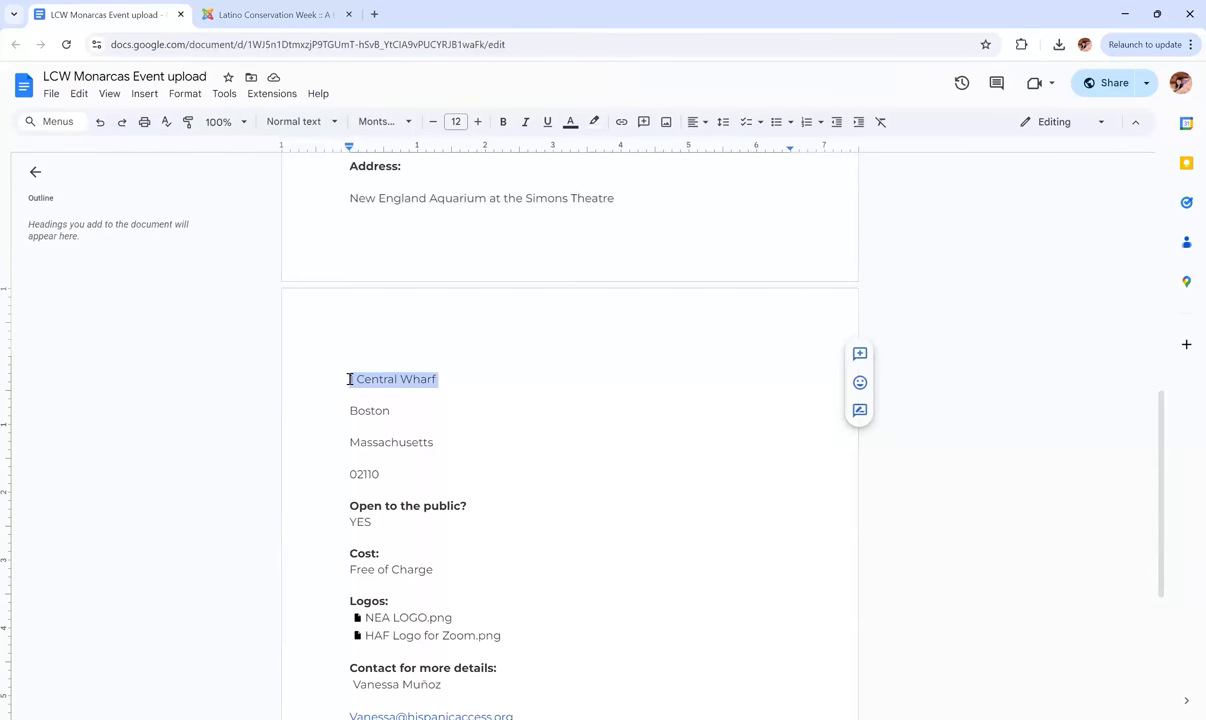
click(265, 14)
click(689, 248)
text(1 Central Wharf)
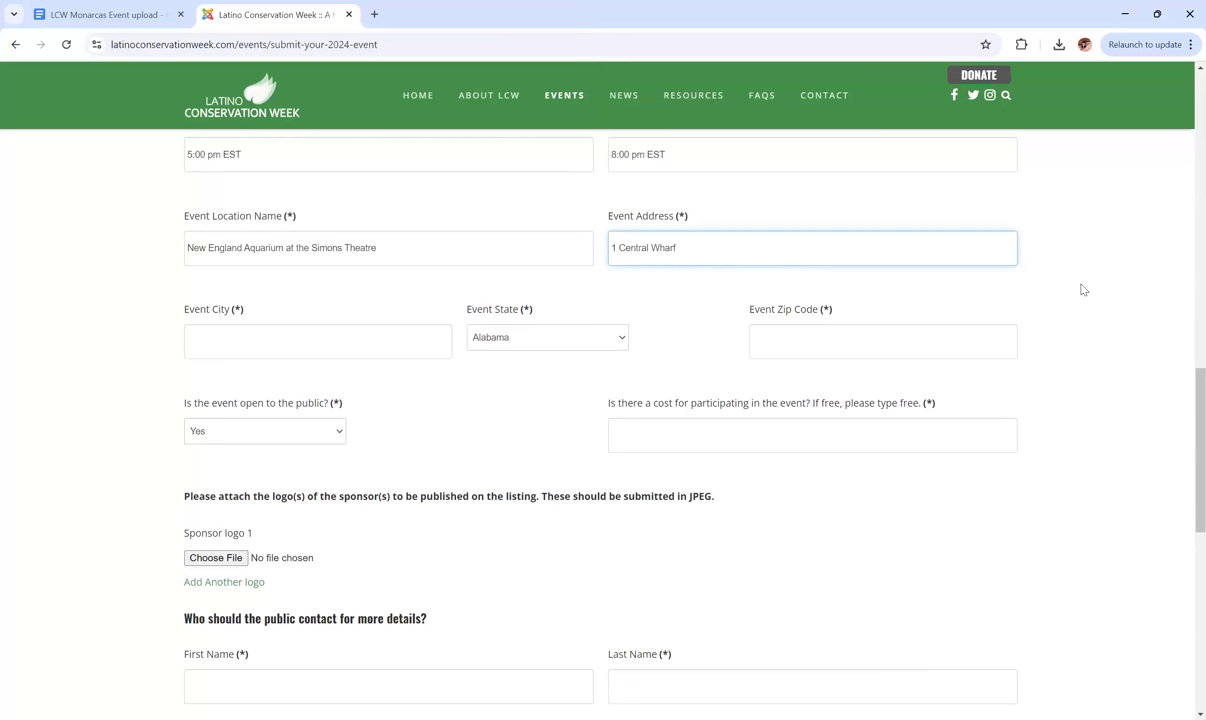
click(1081, 289)
scroll(1081, 289, down, 1)
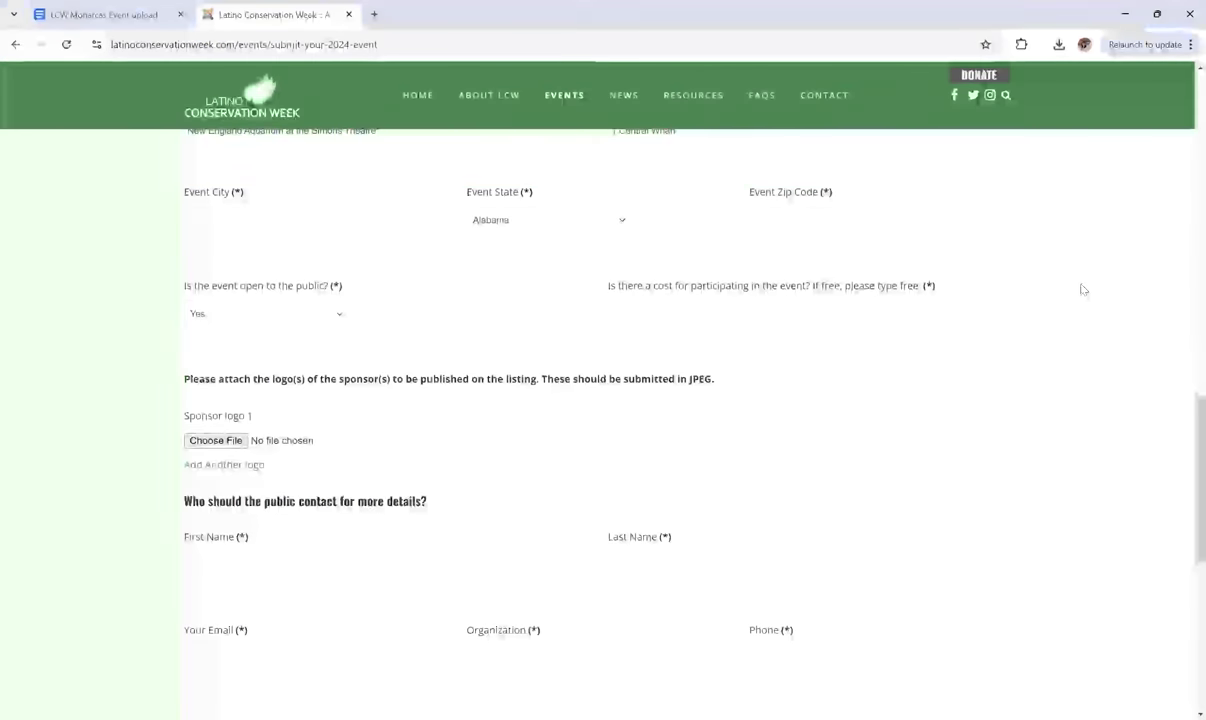
click(121, 8)
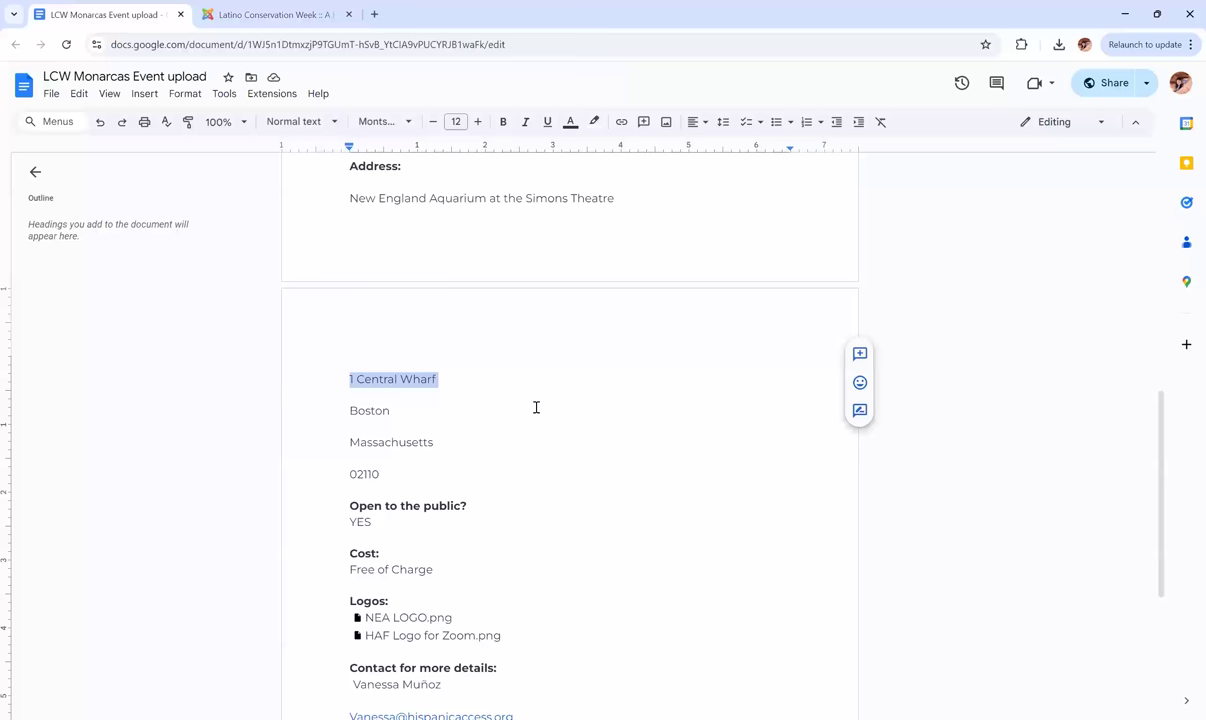
click(436, 422)
scroll(436, 421, down, 1)
scroll(436, 422, down, 1)
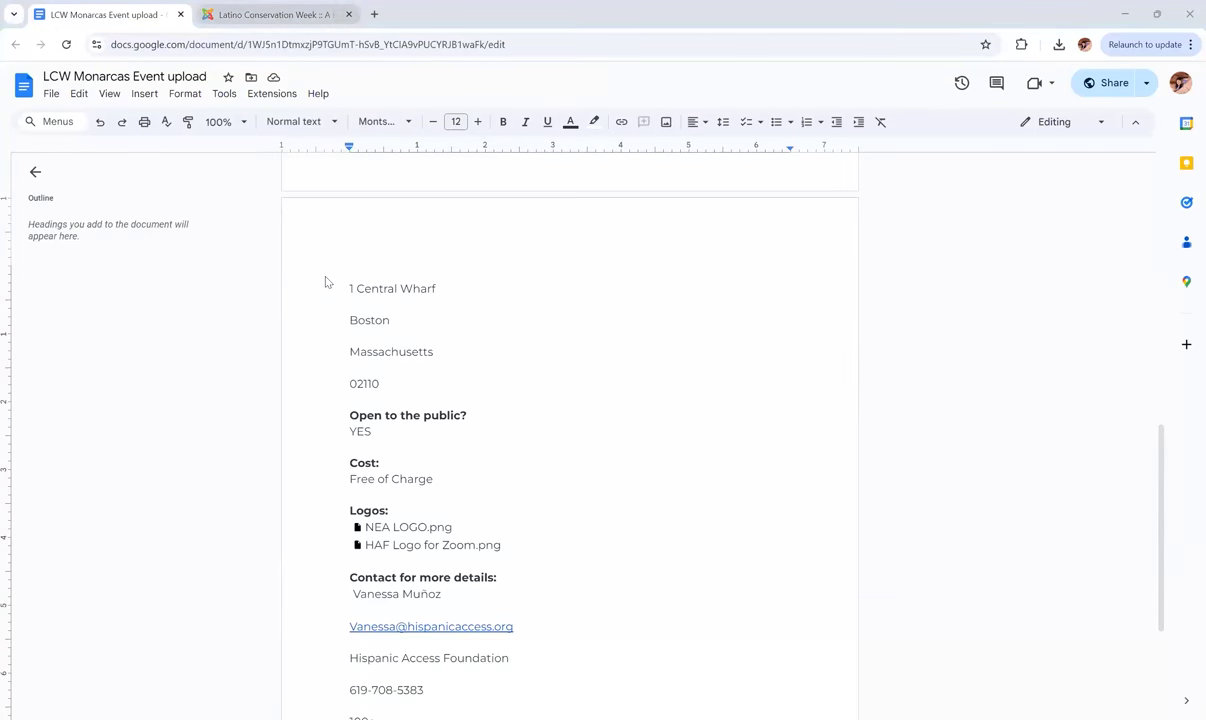
Enter Boston as the event city and choose Massachusetts as the event state.
click(232, 8)
click(234, 222)
text(Boston)
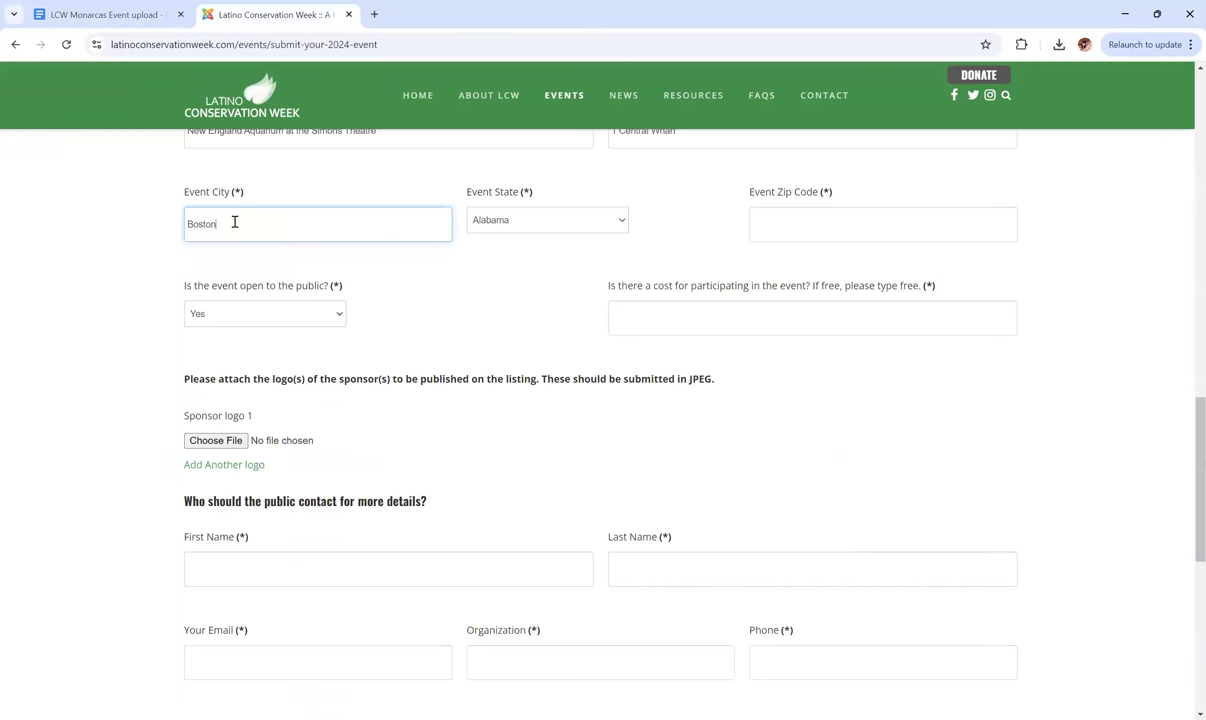
click(462, 264)
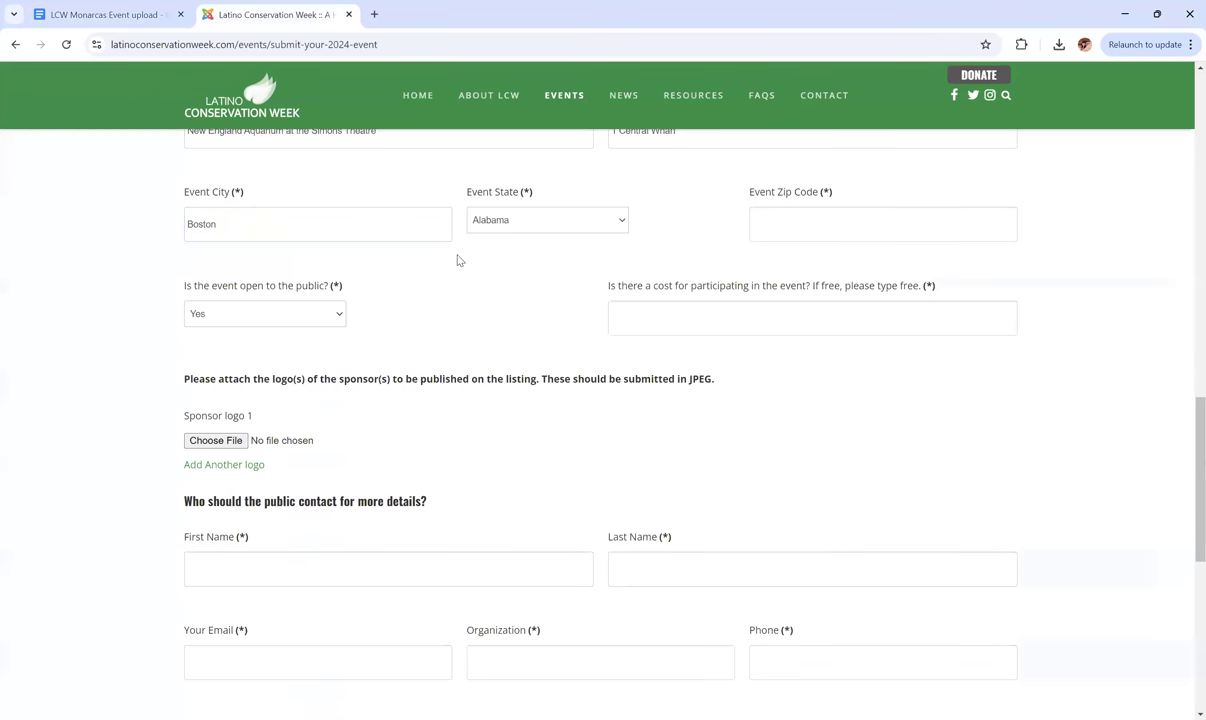
click(573, 219)
scroll(555, 350, down, 3)
scroll(555, 352, down, 5)
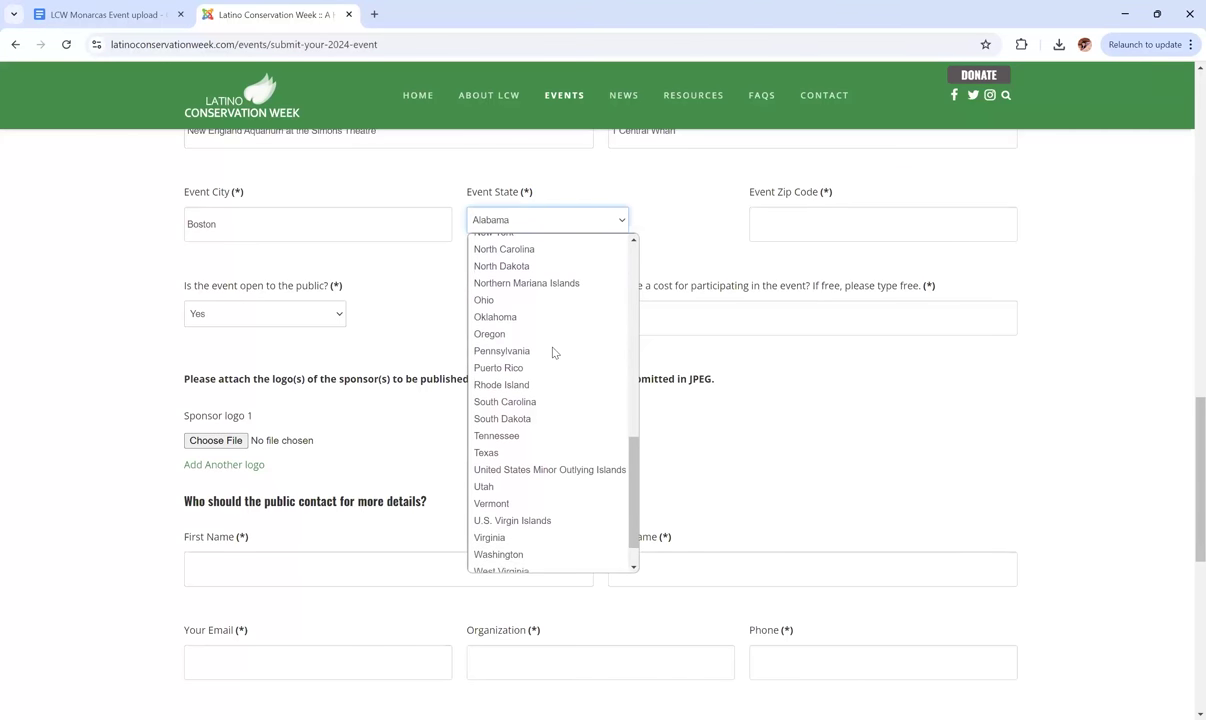
scroll(539, 312, up, 2)
scroll(535, 305, up, 3)
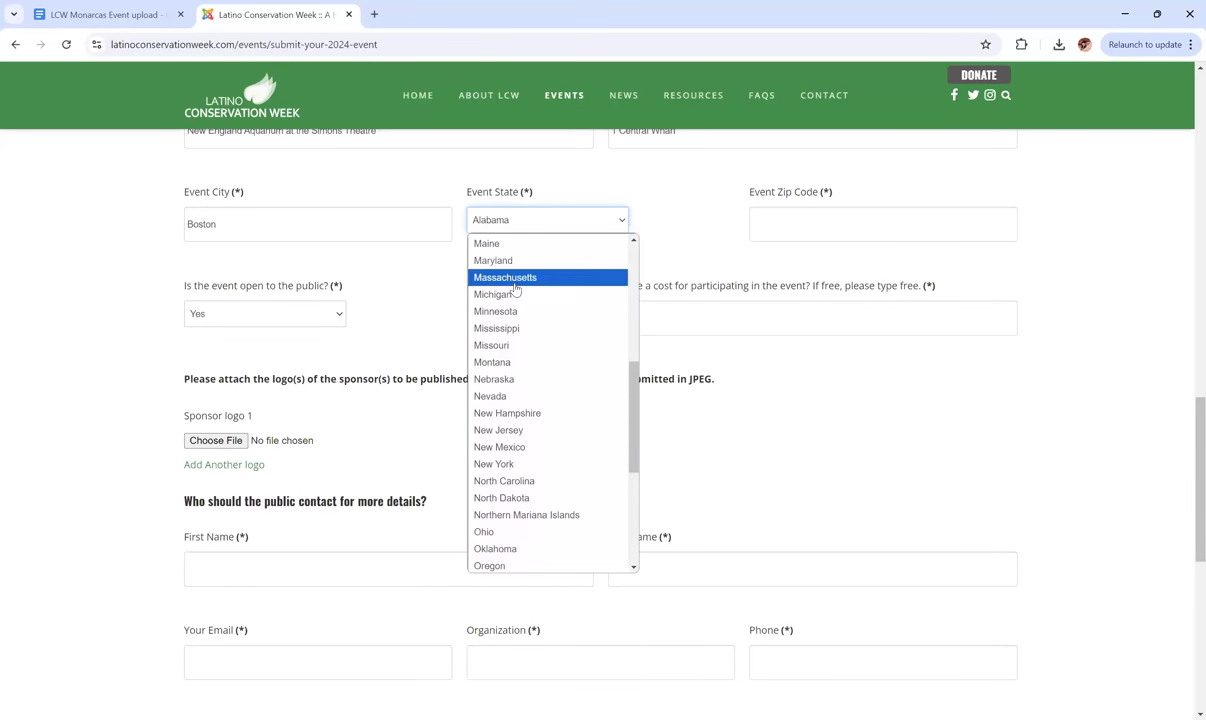
click(512, 278)
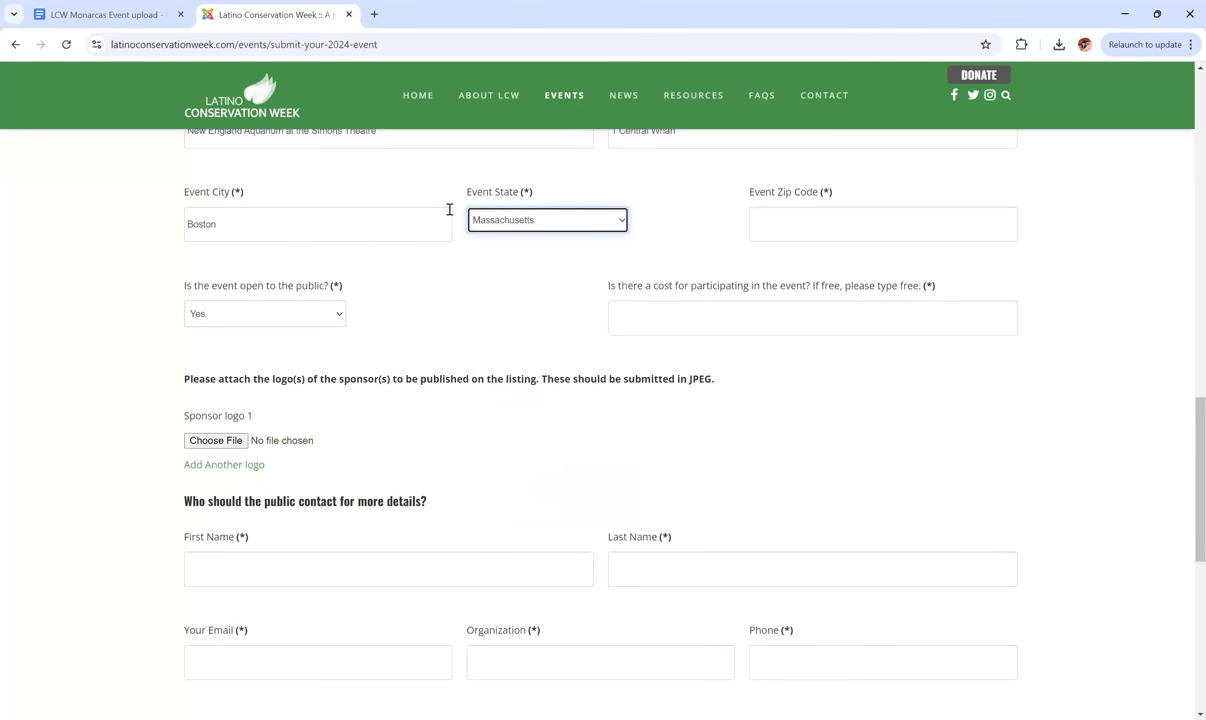
click(670, 211)
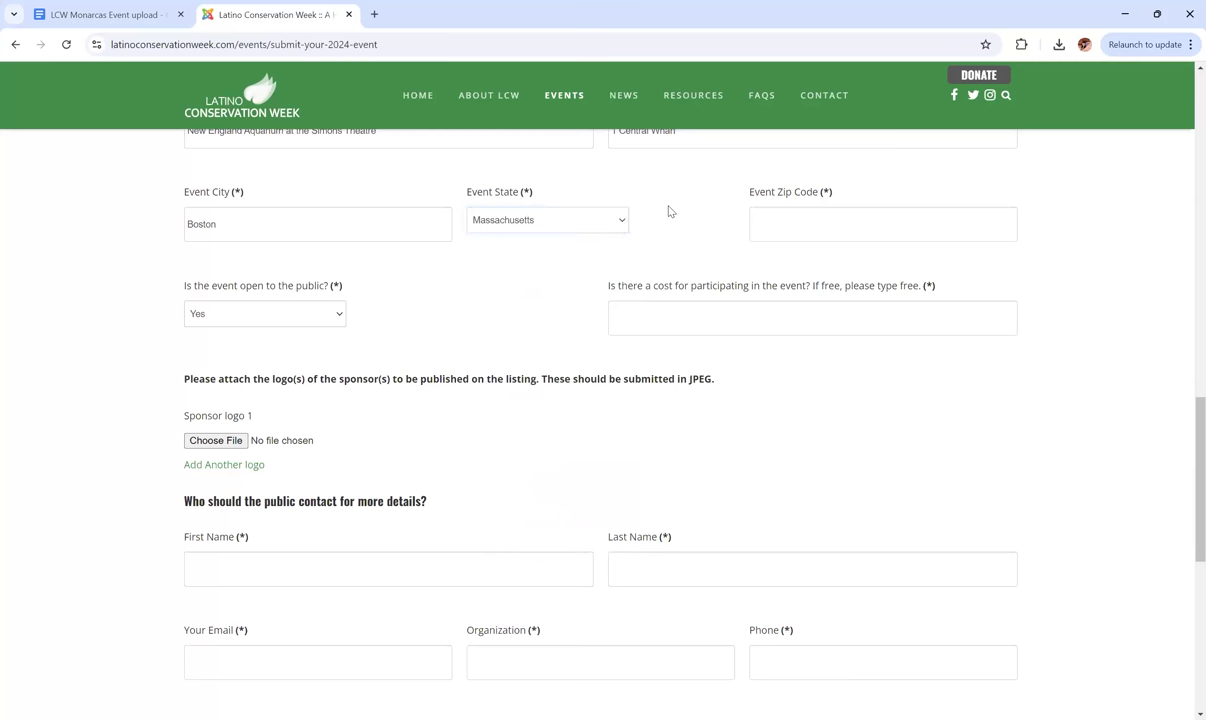
Enter zip code 02110 and set the event cost to Free.
click(97, 14)
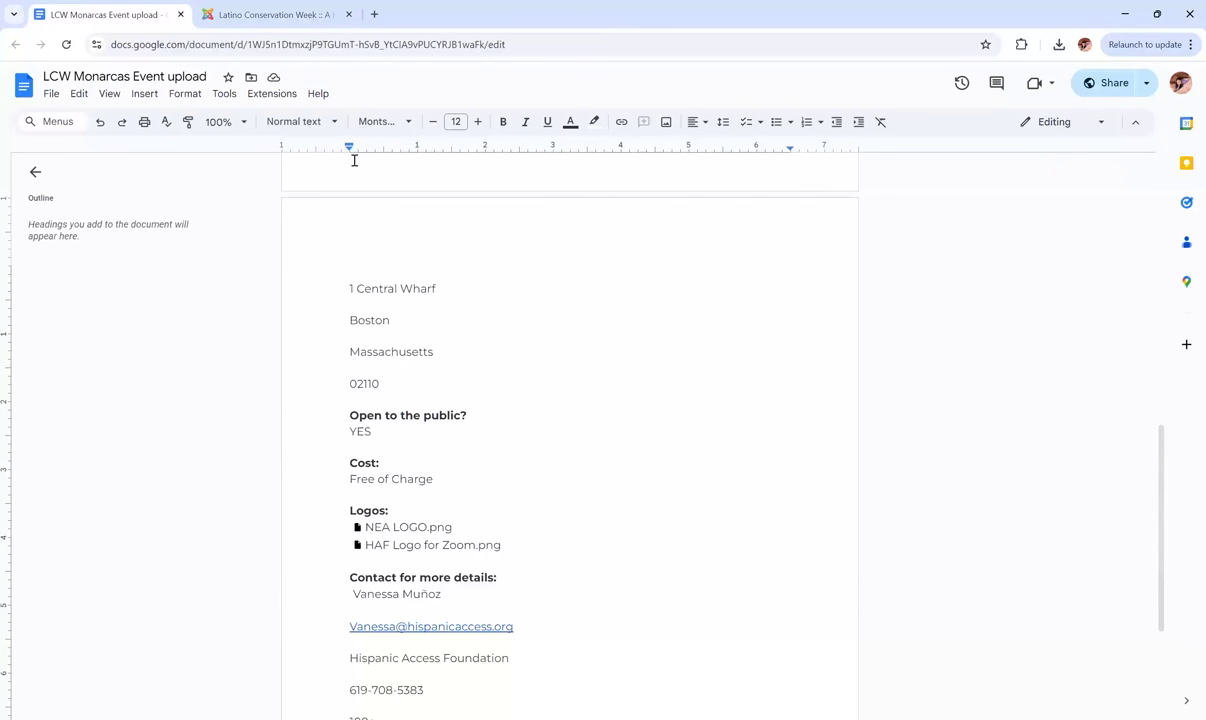
click(262, 15)
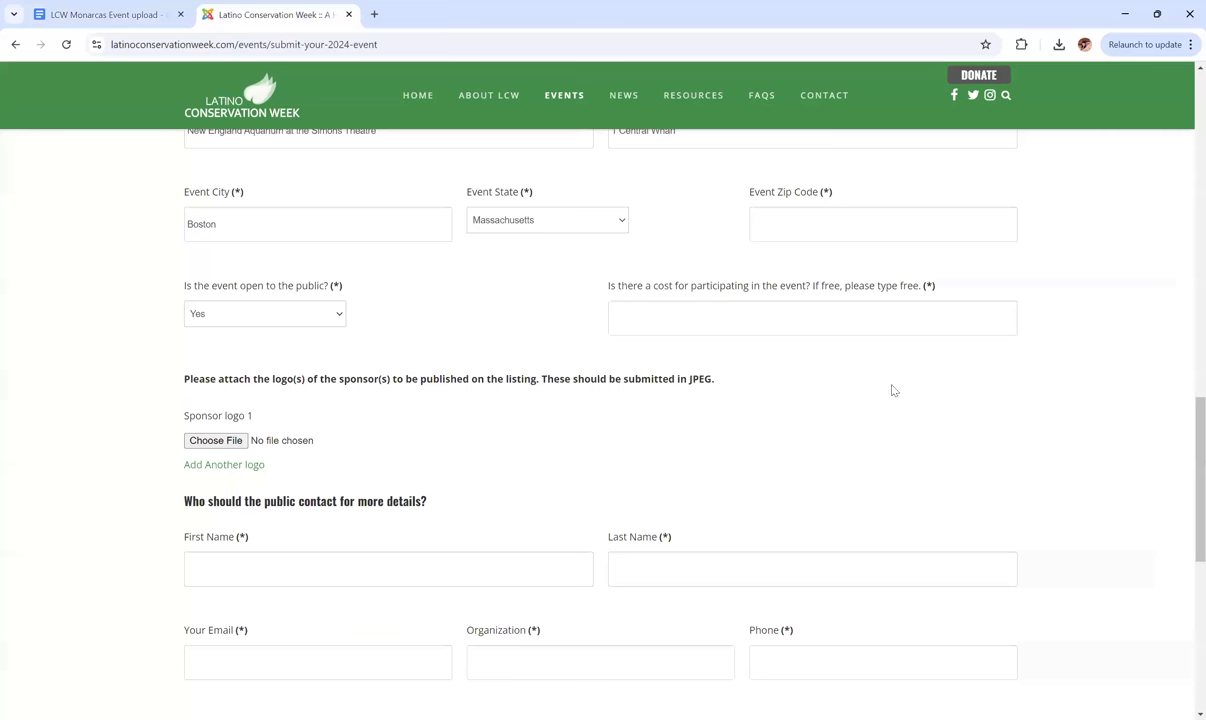
click(789, 227)
text(02110)
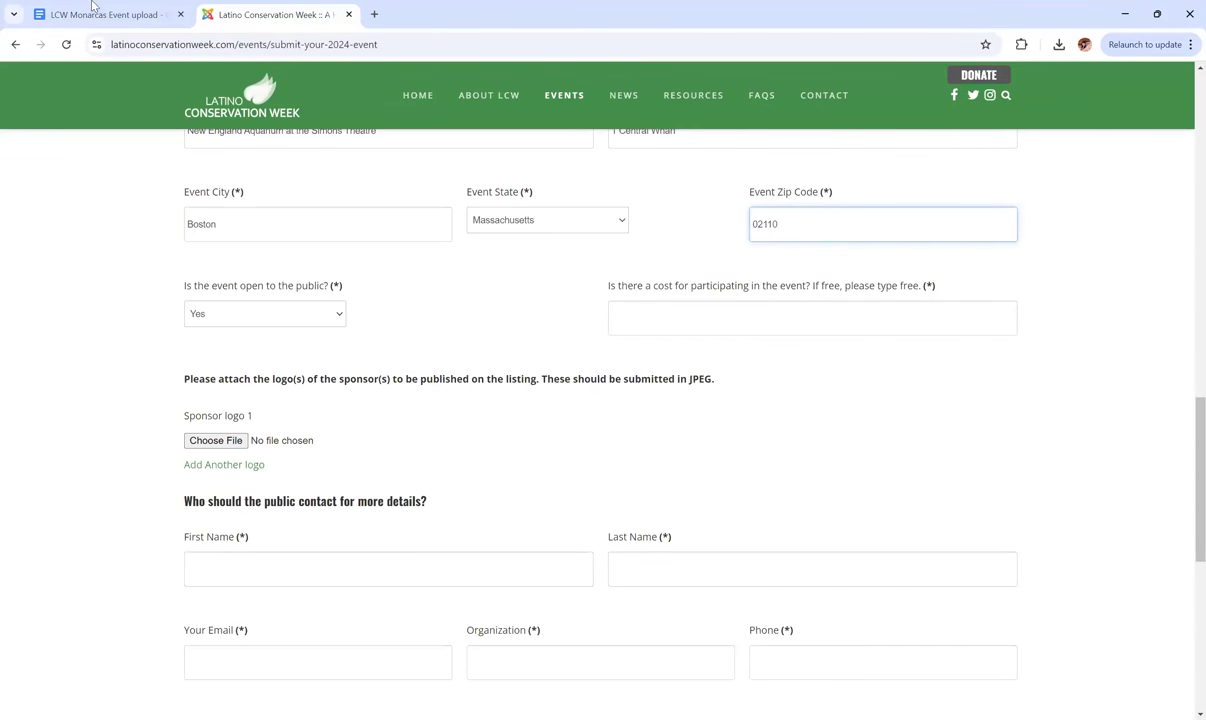
click(92, 6)
click(300, 15)
click(483, 268)
scroll(483, 268, down, 1)
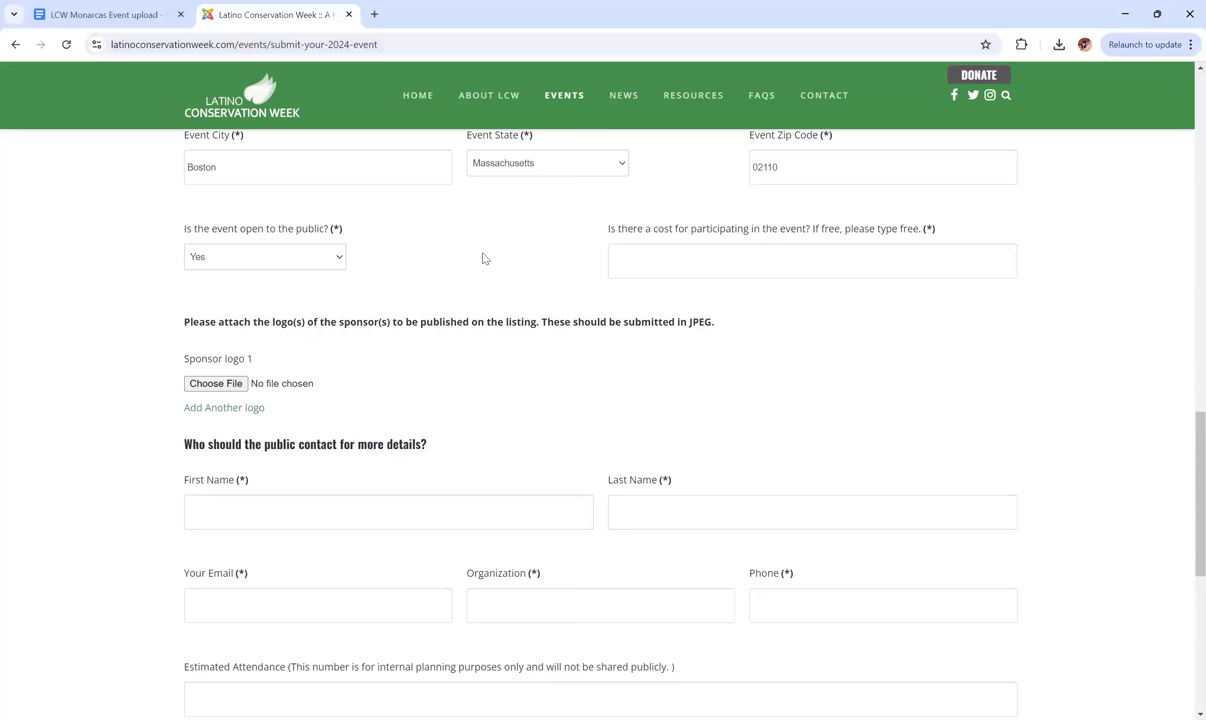
scroll(485, 258, down, 1)
click(699, 254)
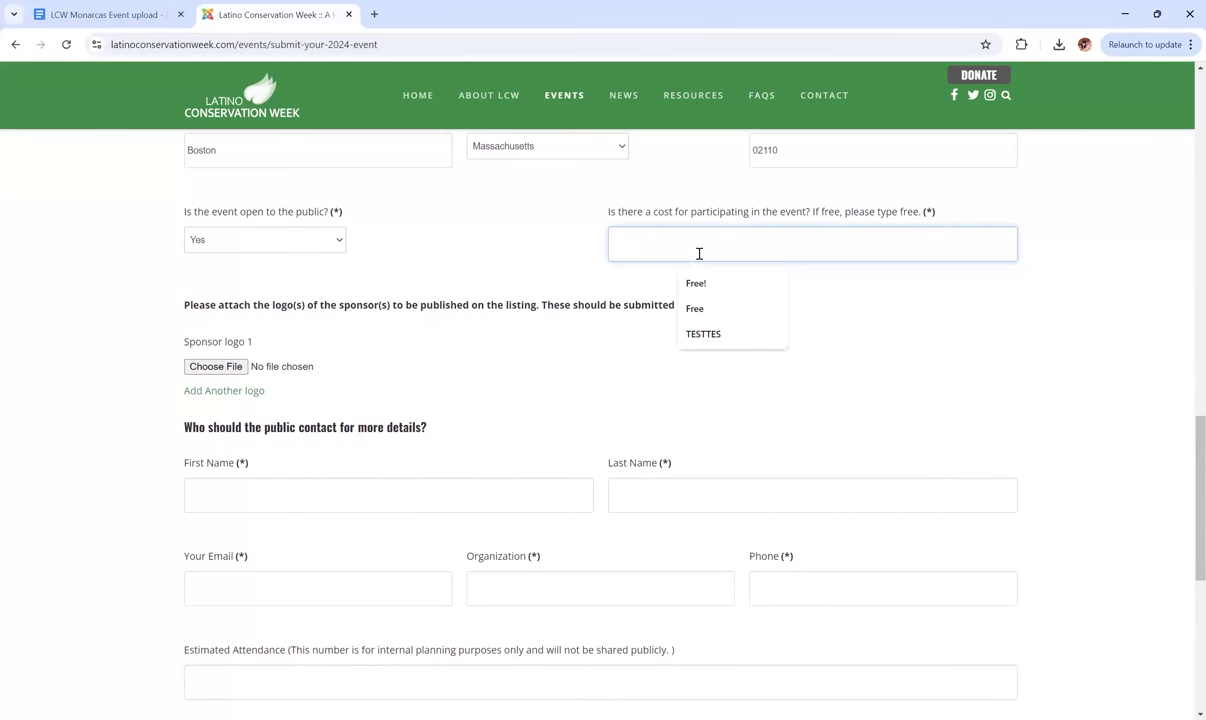
text(Free)
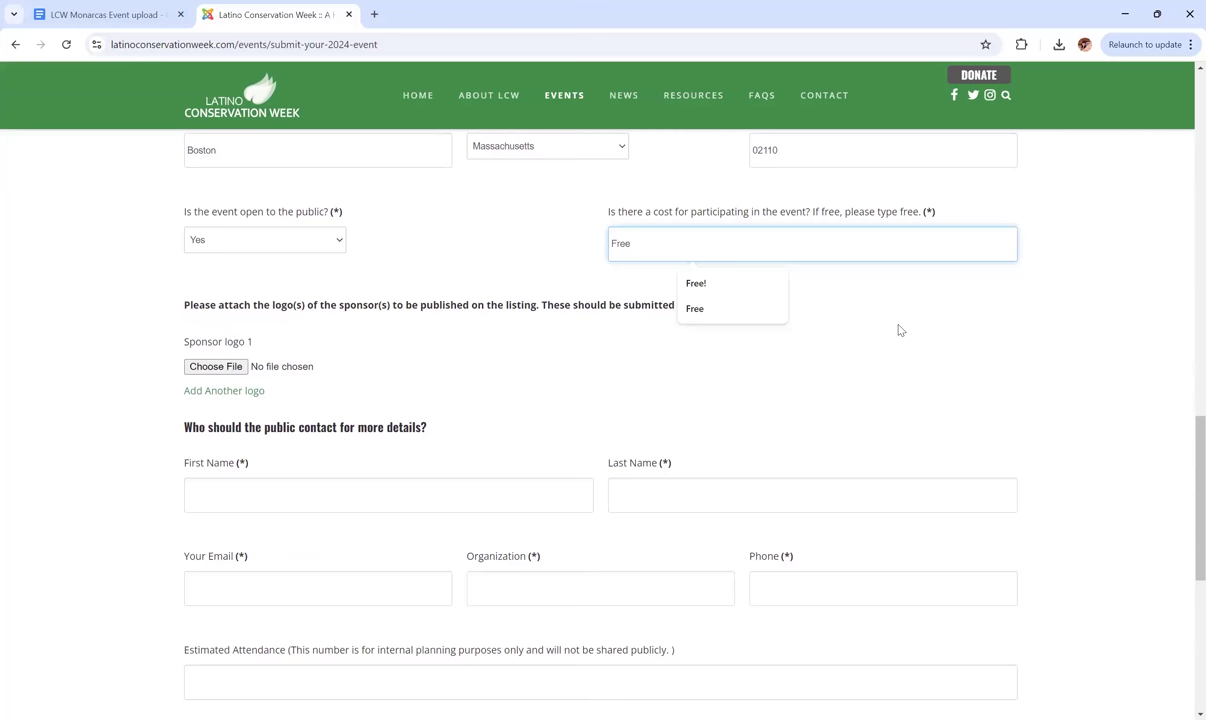
click(899, 330)
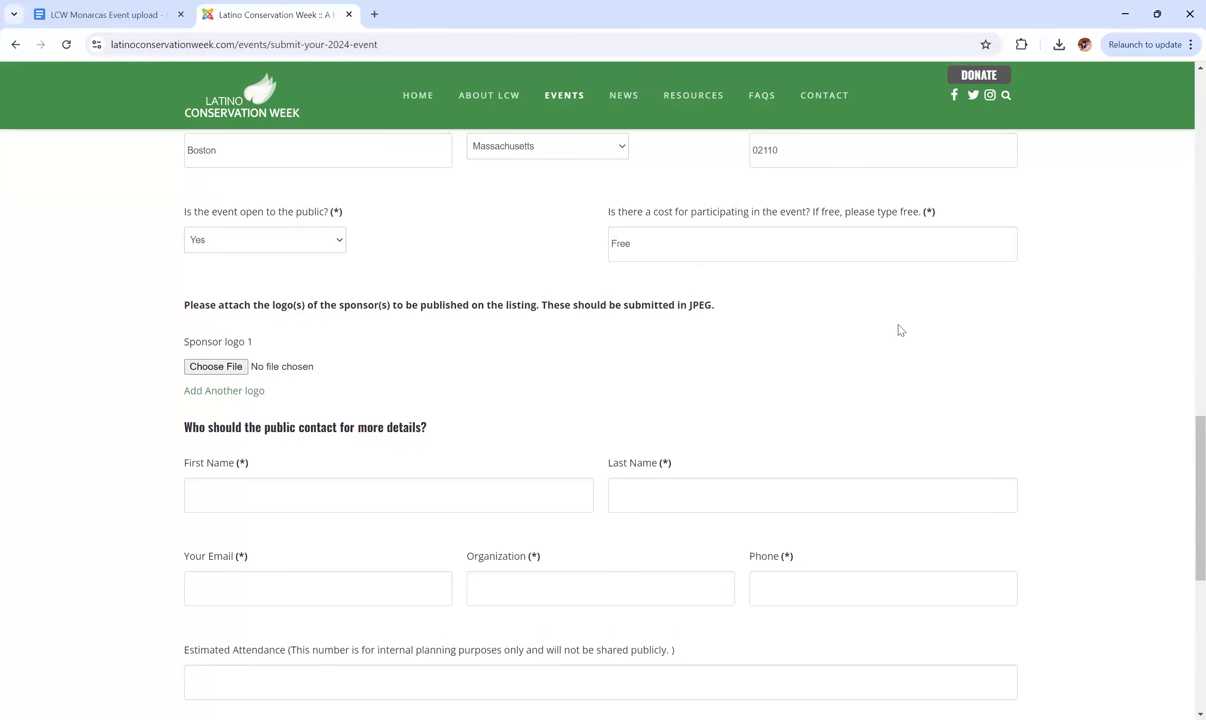
Attach NEA LOGO.jpg from the Desktop as Sponsor logo 1.
scroll(899, 330, down, 1)
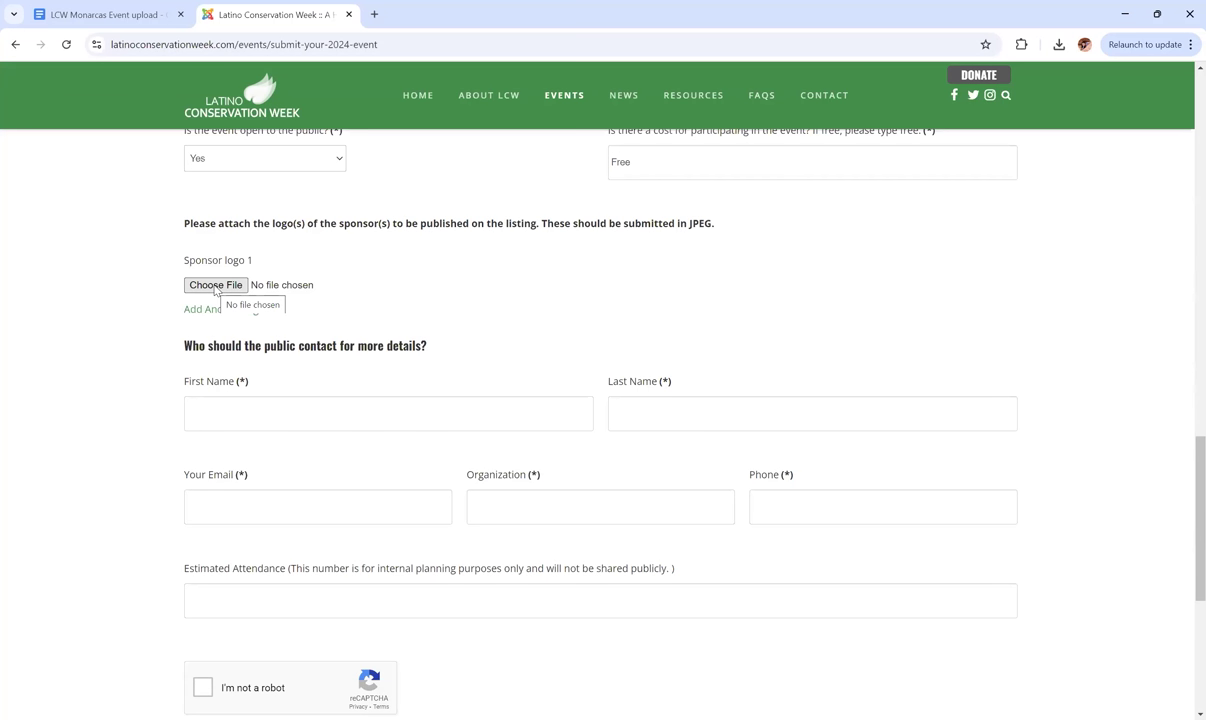
click(216, 286)
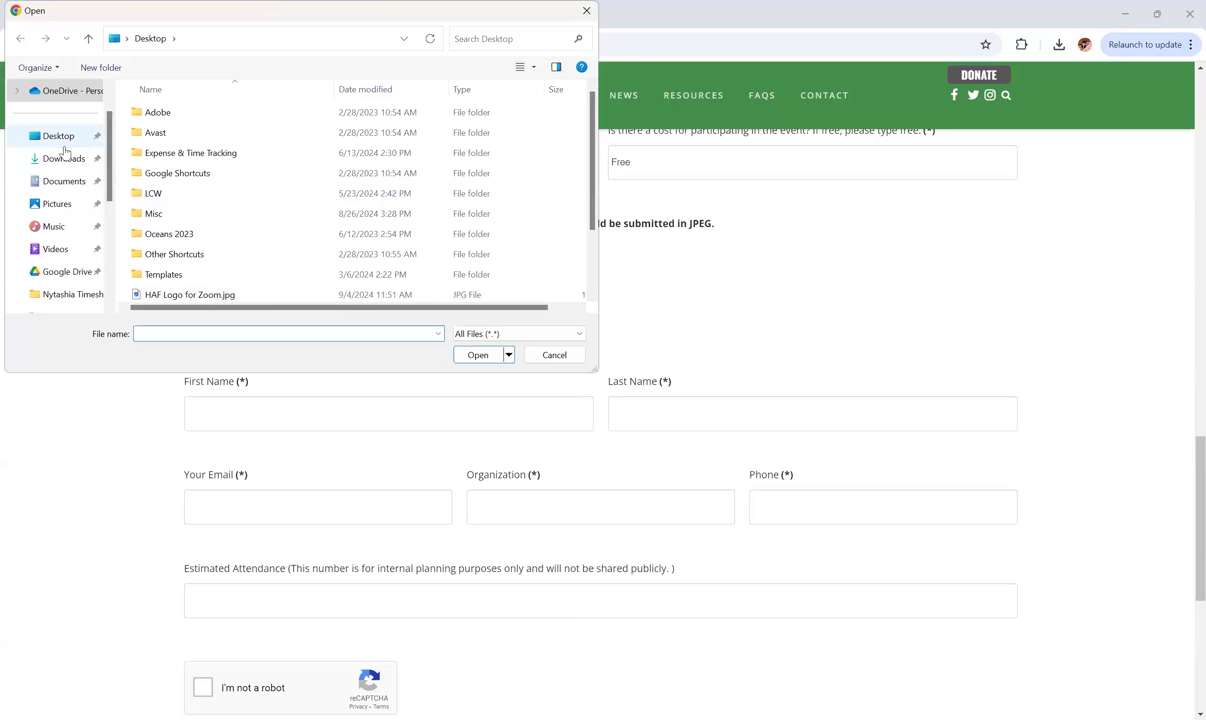
click(45, 135)
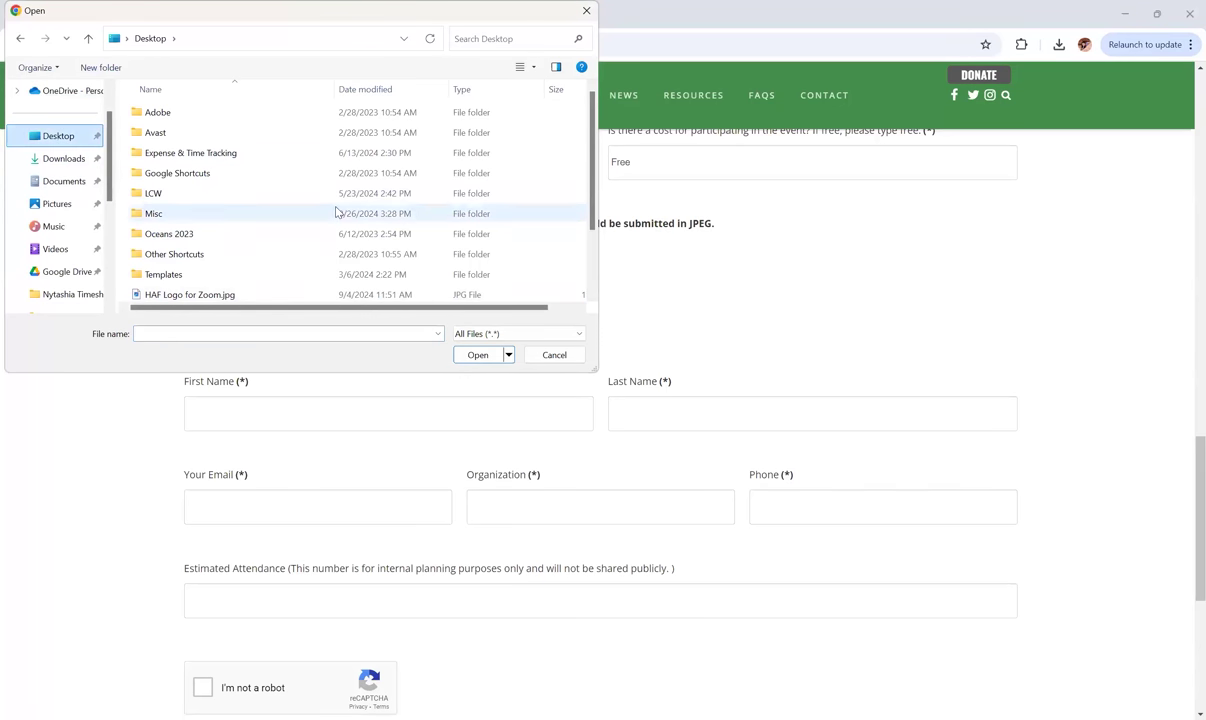
scroll(337, 212, down, 1)
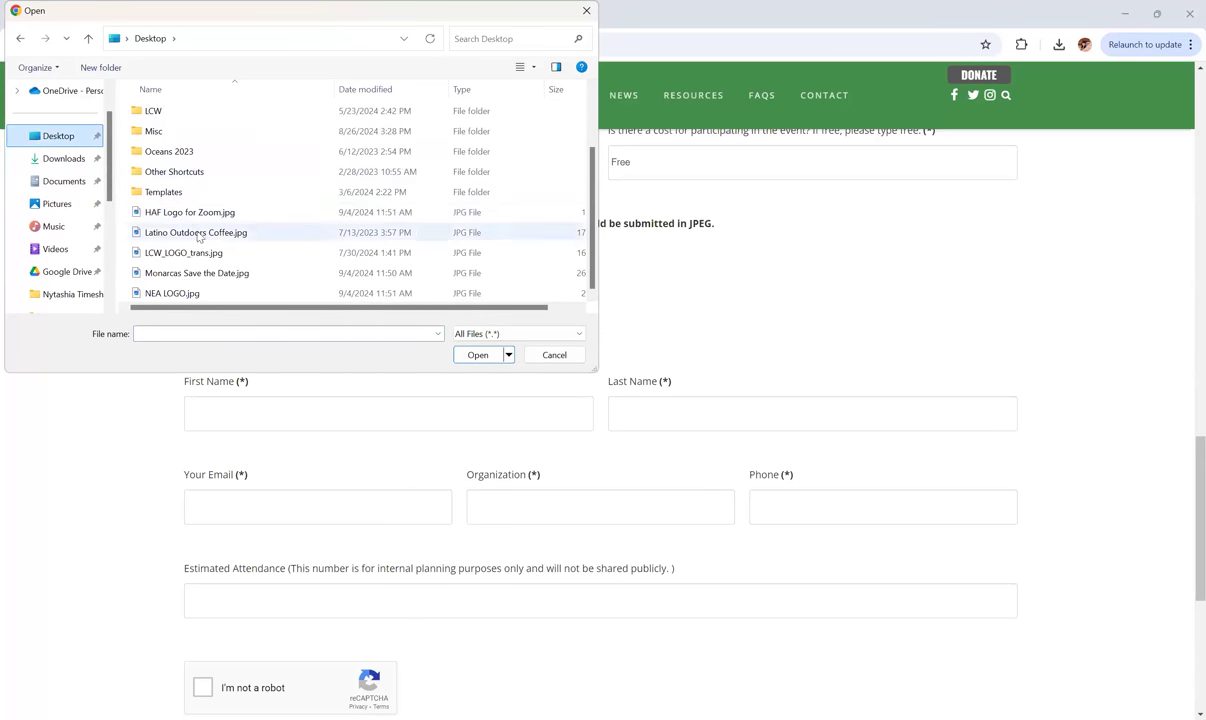
click(181, 294)
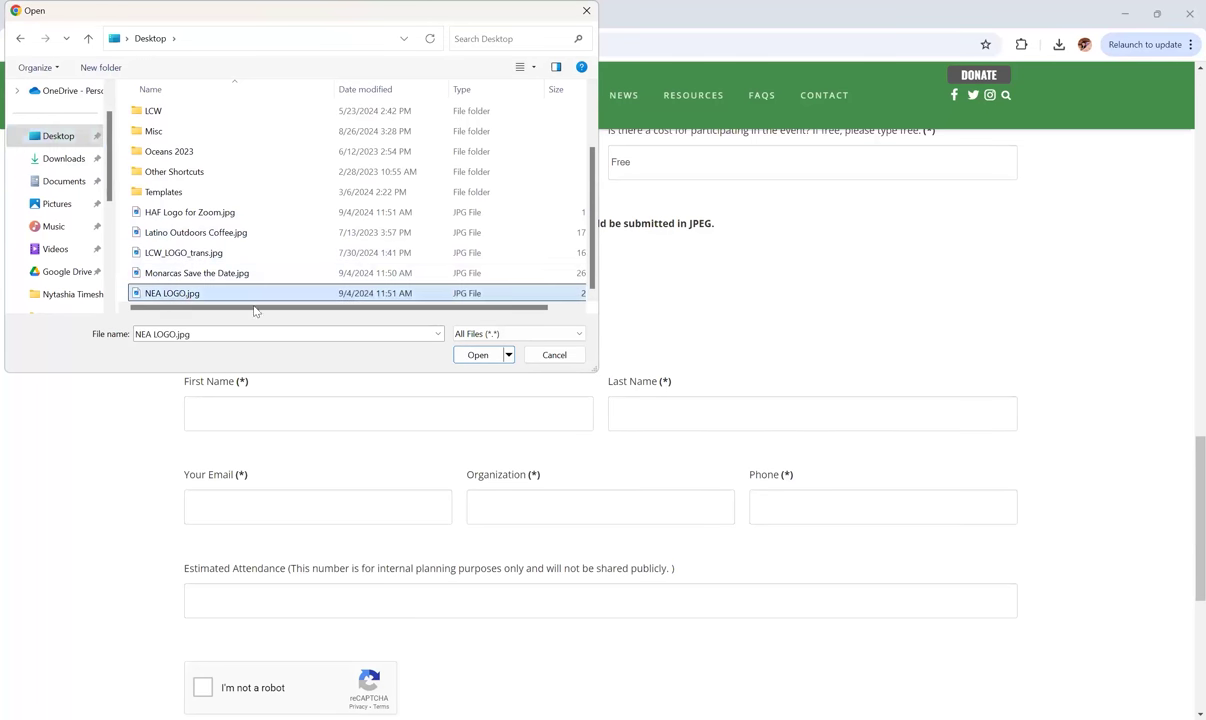
click(478, 356)
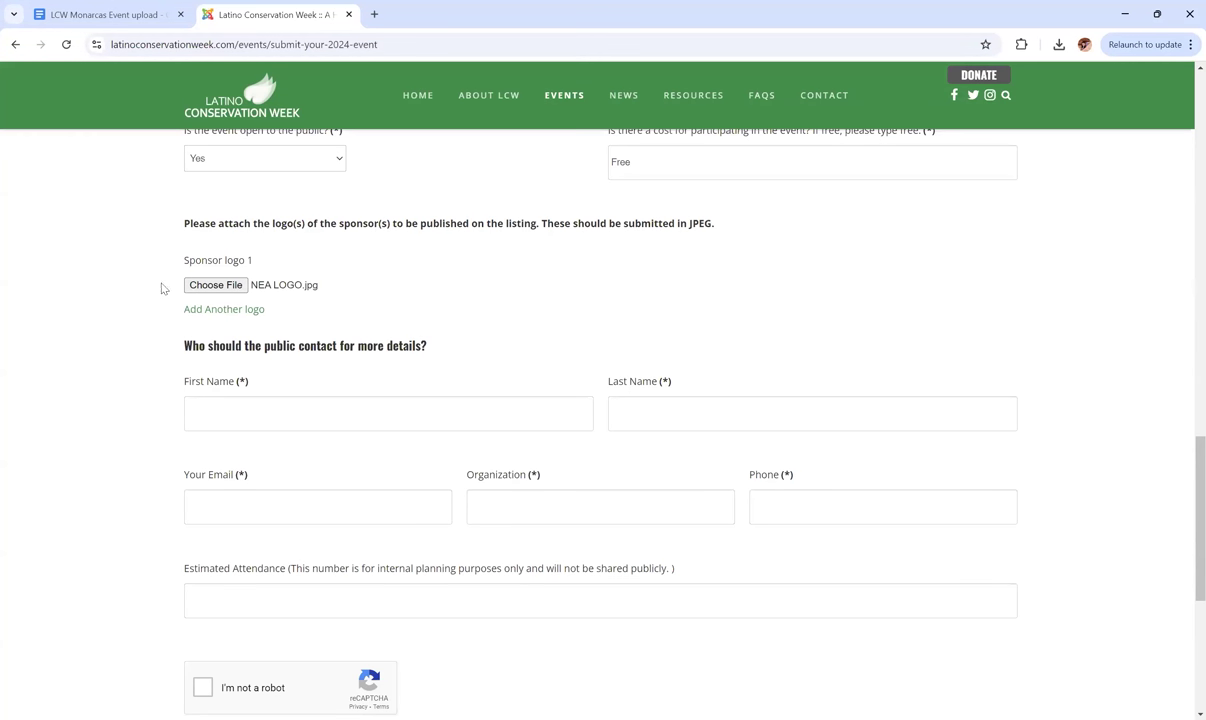
Add sponsor logo slots 2–5, dismiss the second file picker, and return to the notes document.
click(219, 309)
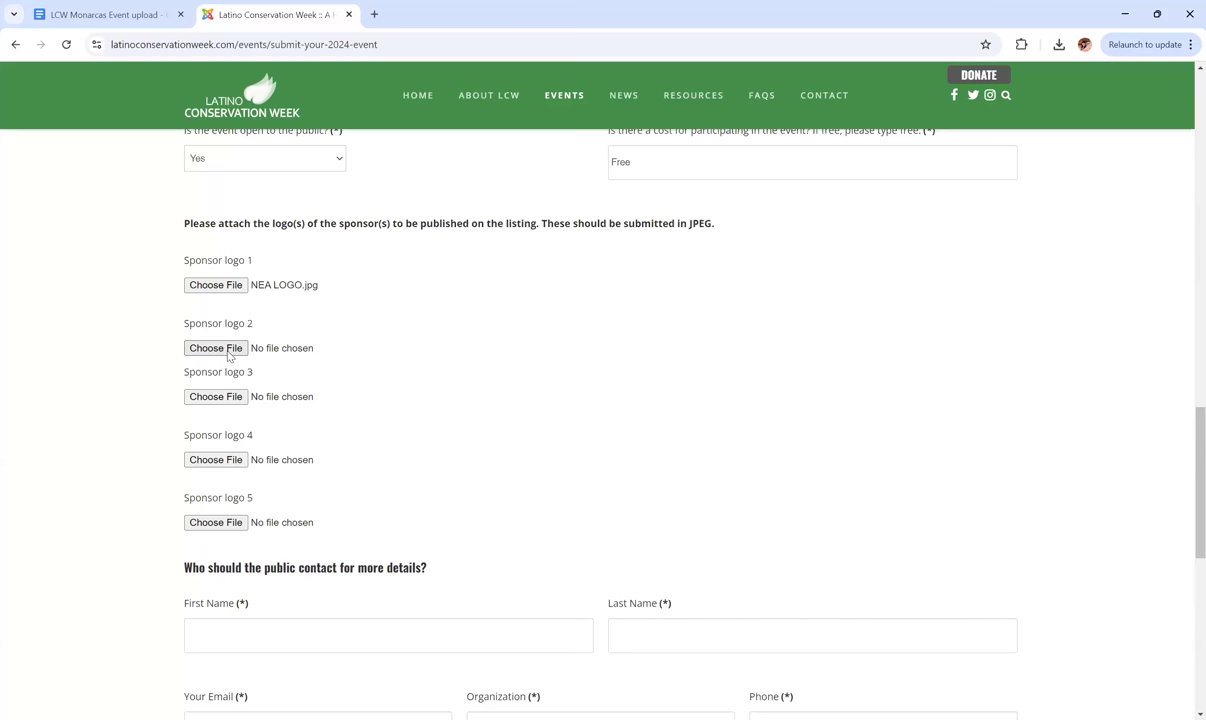
click(229, 355)
click(55, 138)
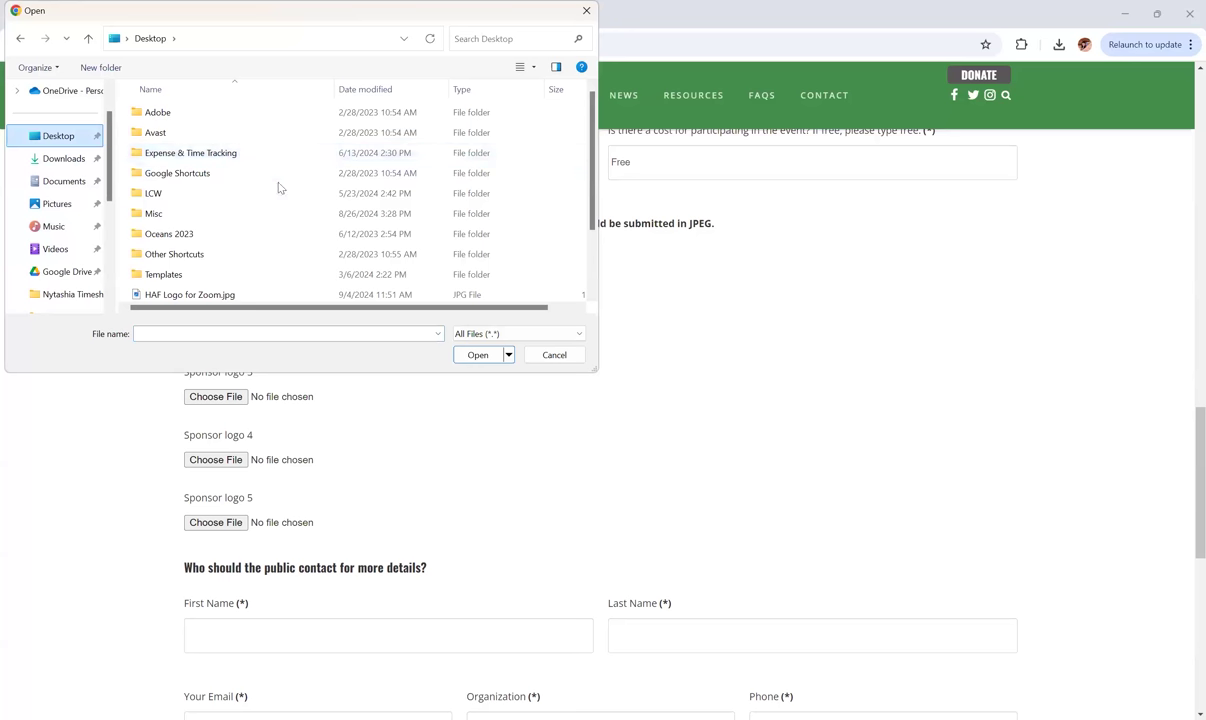
click(243, 294)
click(478, 355)
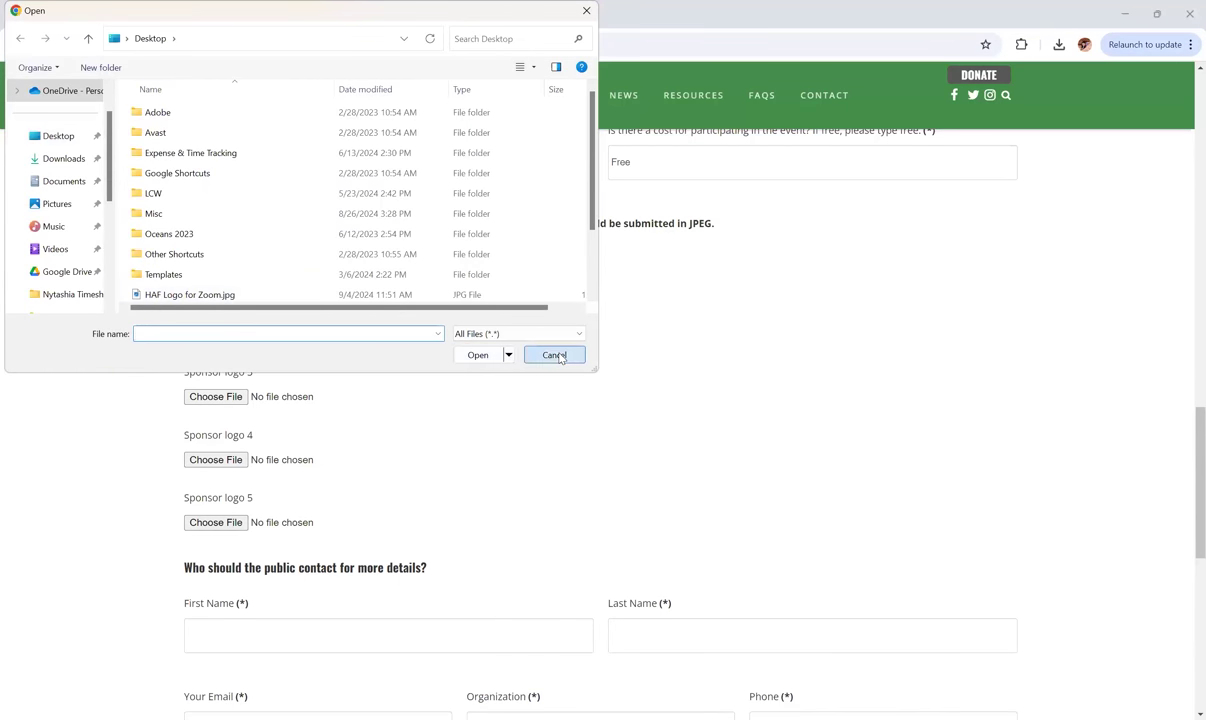
key(Escape)
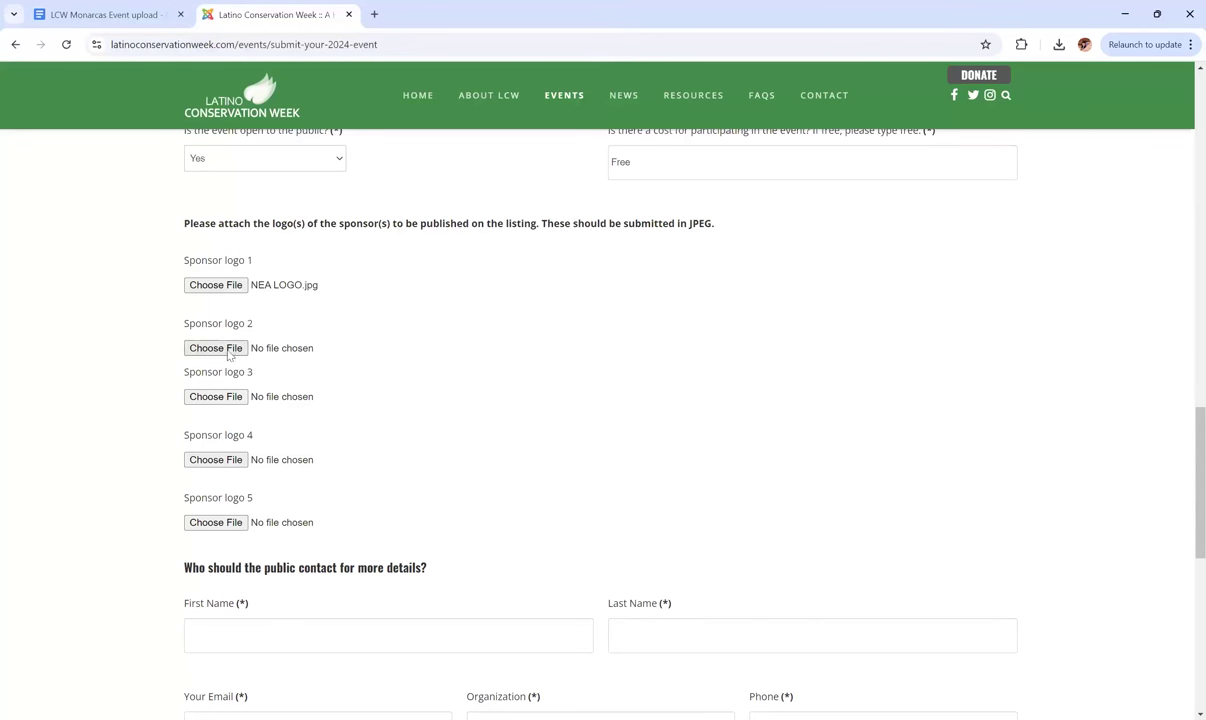
scroll(124, 338, down, 3)
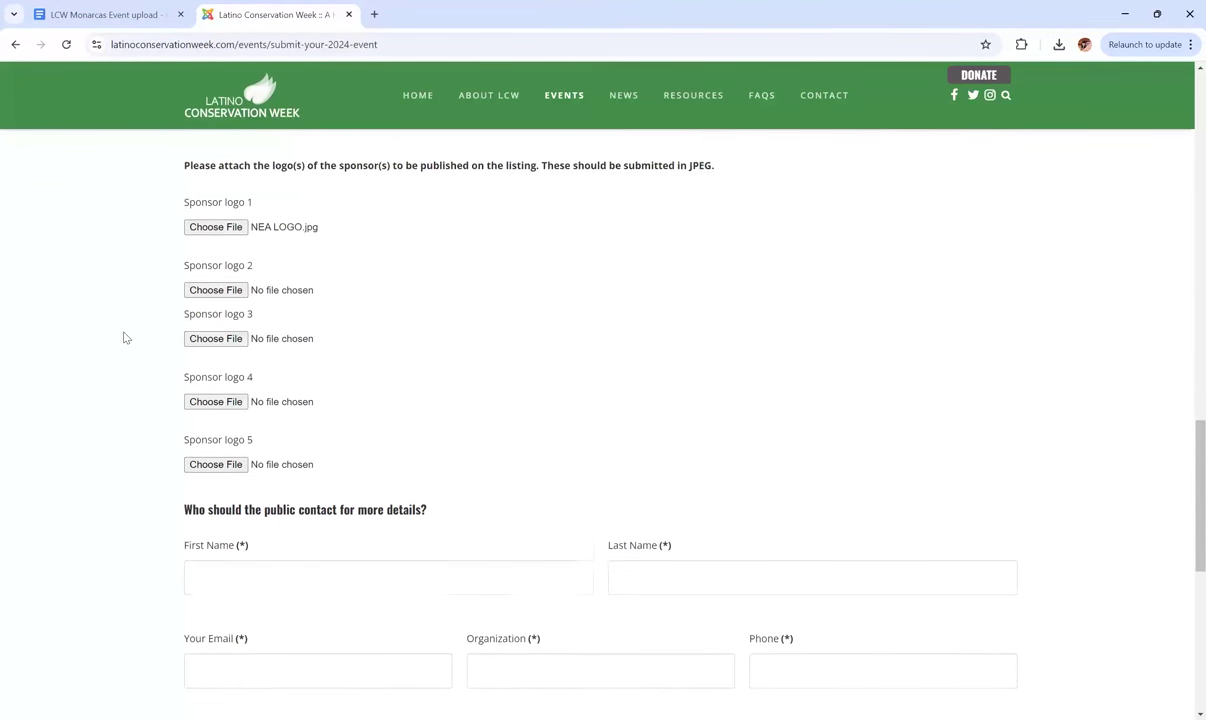
scroll(124, 338, down, 4)
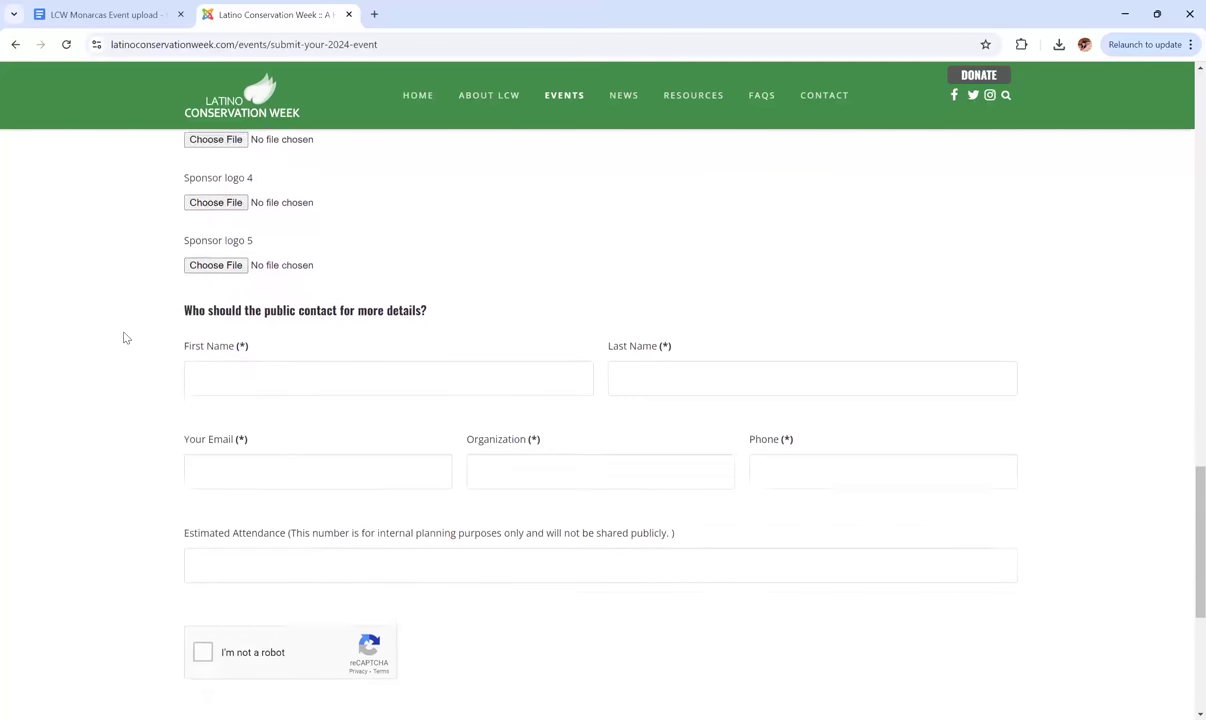
scroll(123, 337, down, 1)
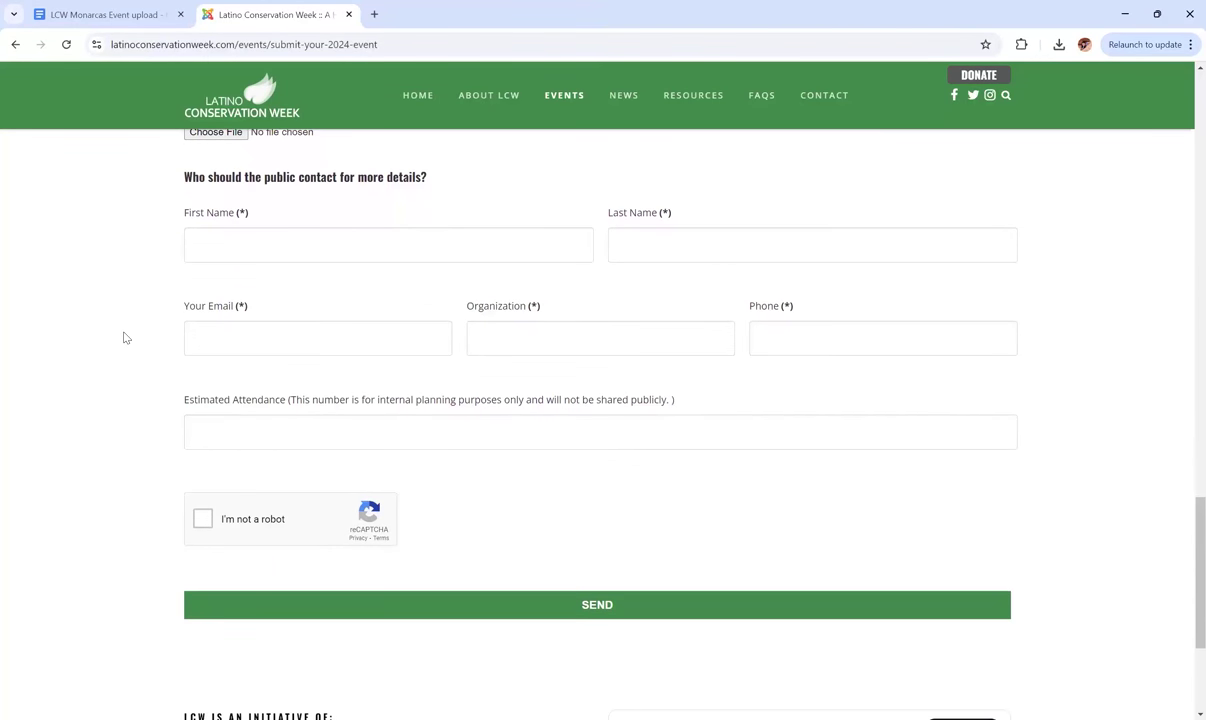
click(159, 6)
scroll(458, 430, down, 2)
Move the contact's name chip onto the 'Contact for more details:' line and copy it.
scroll(458, 425, down, 3)
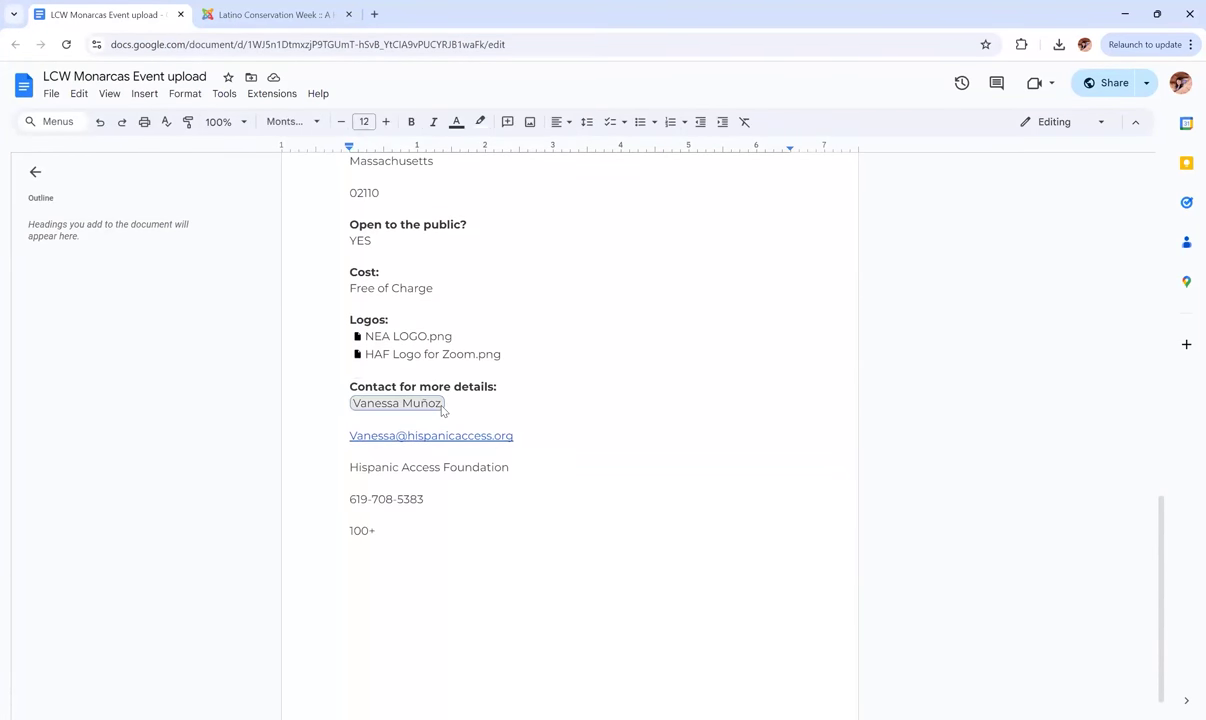
drag(444, 406, 565, 373)
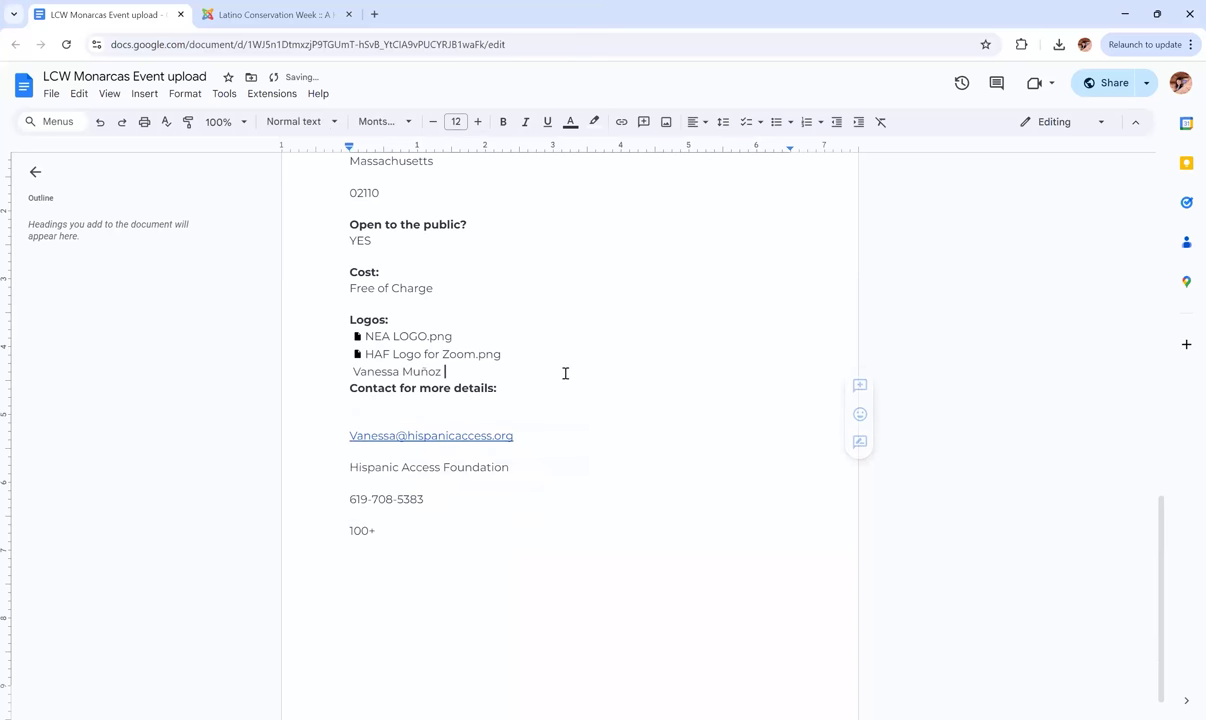
click(440, 375)
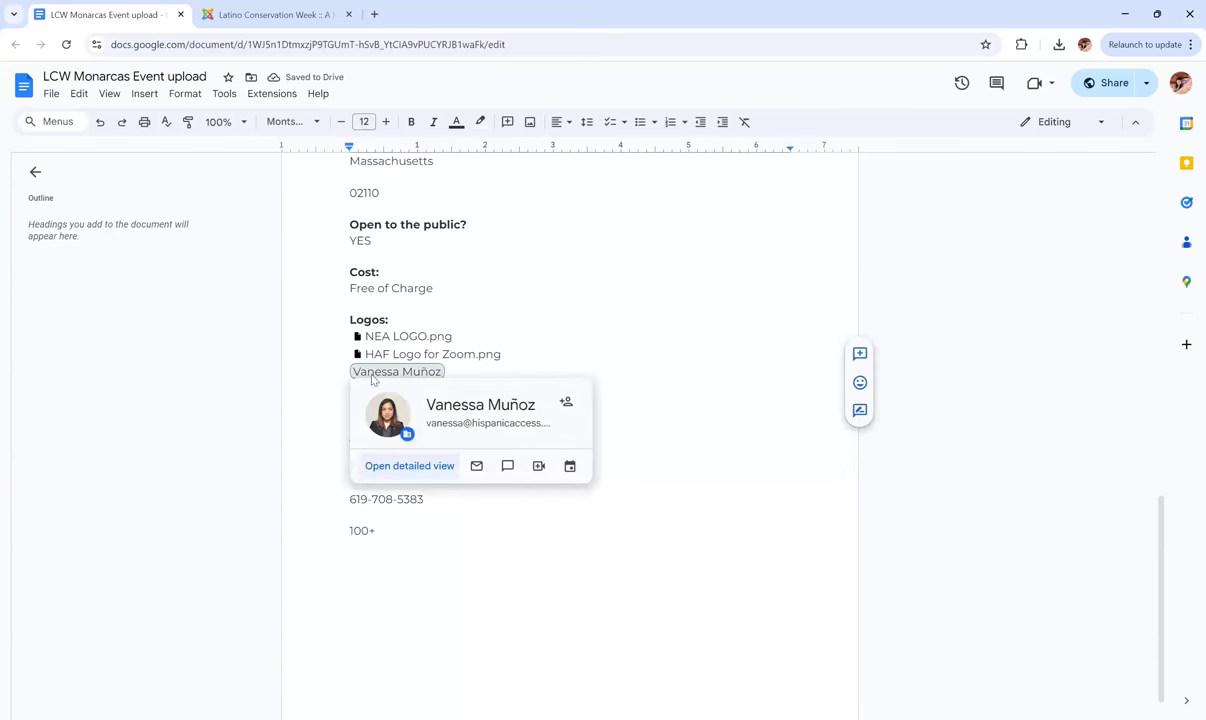
click(466, 372)
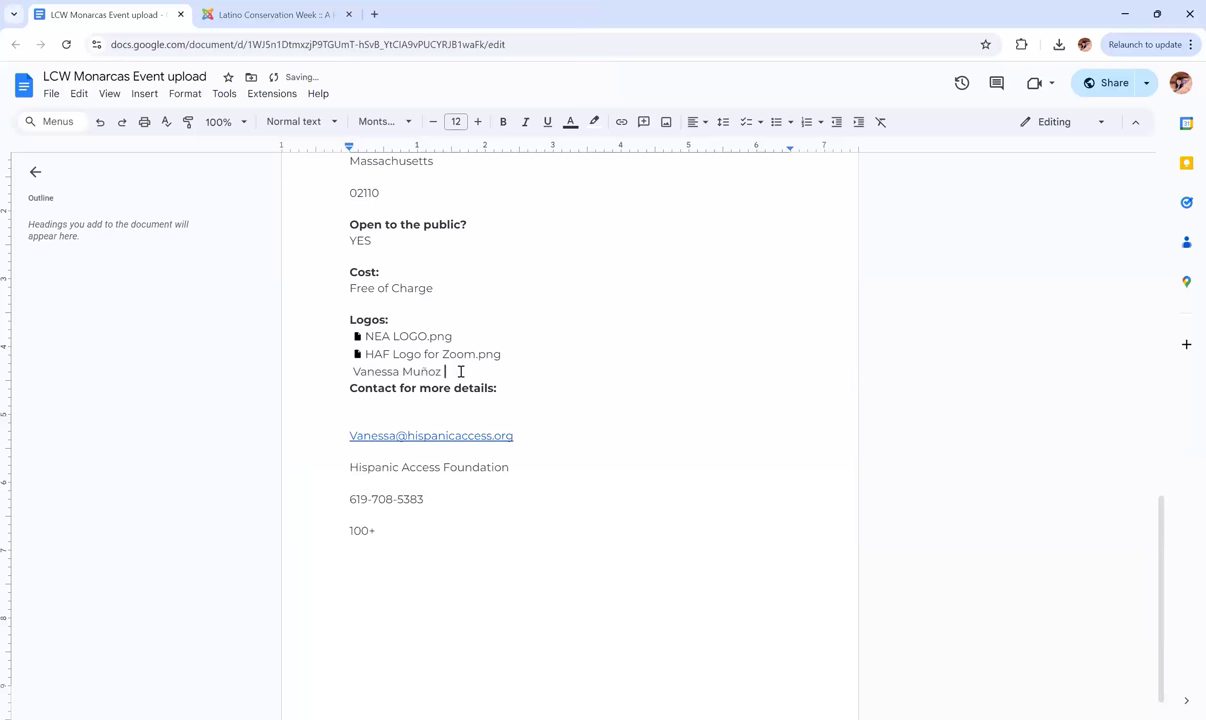
drag(446, 371, 358, 376)
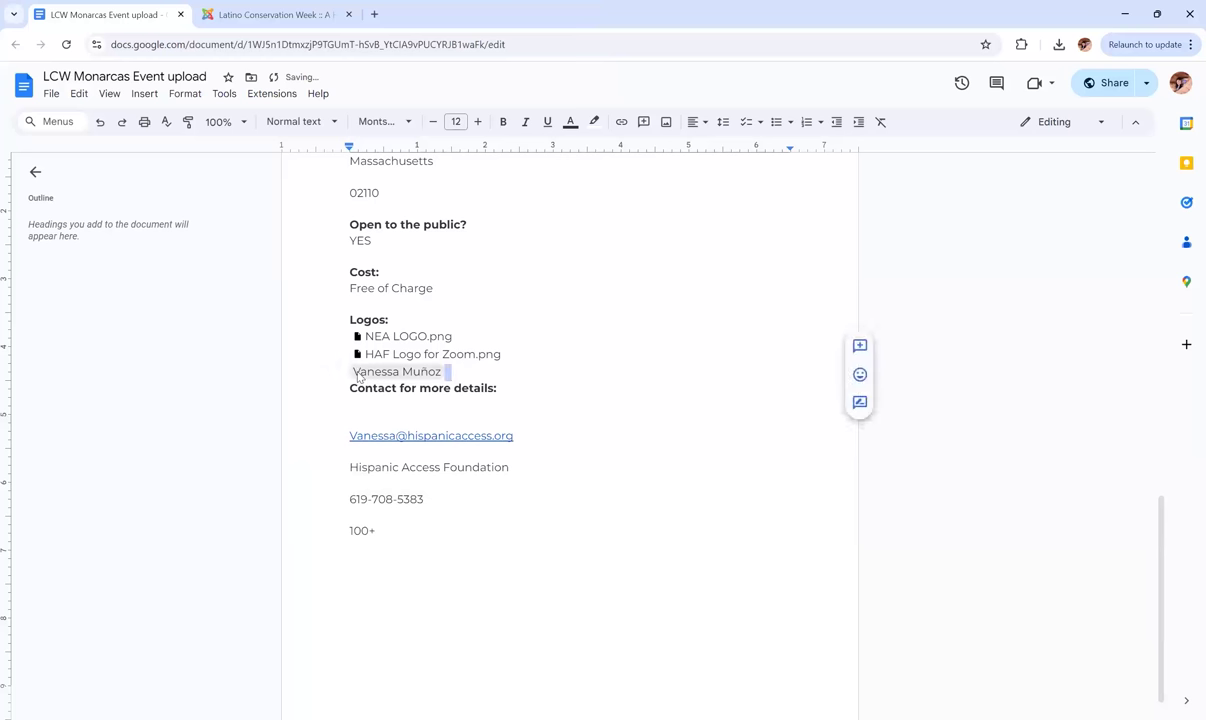
click(270, 14)
click(237, 243)
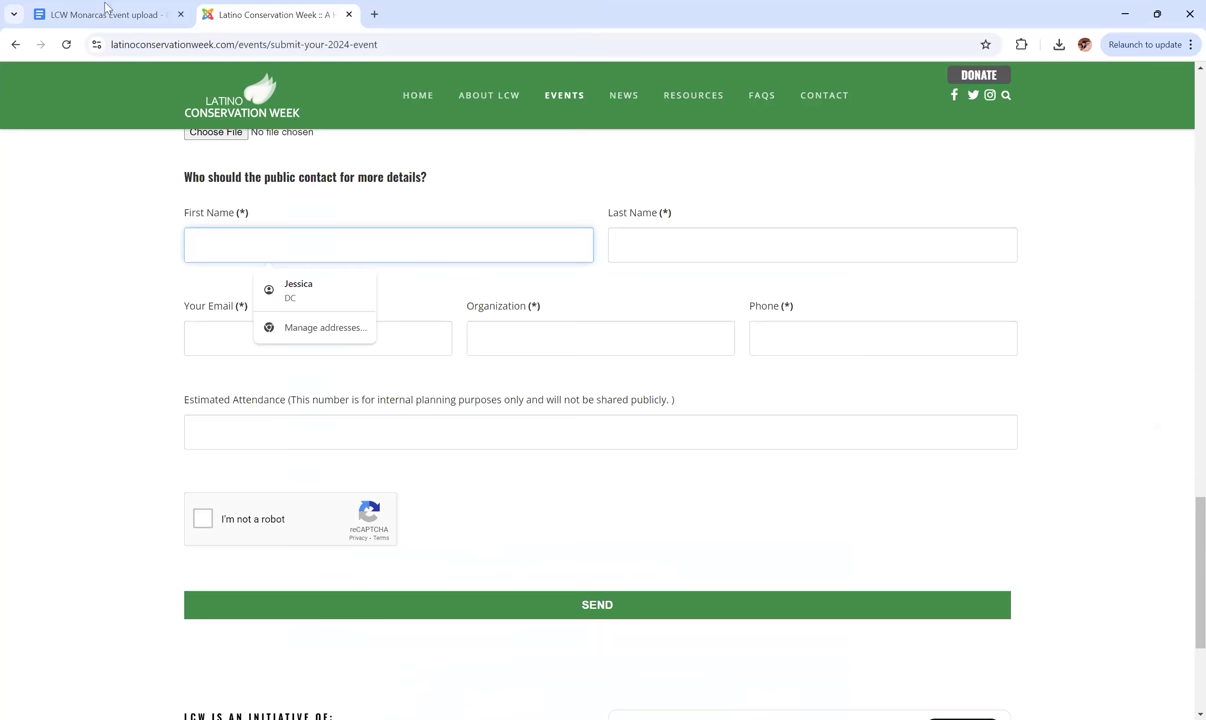
click(136, 12)
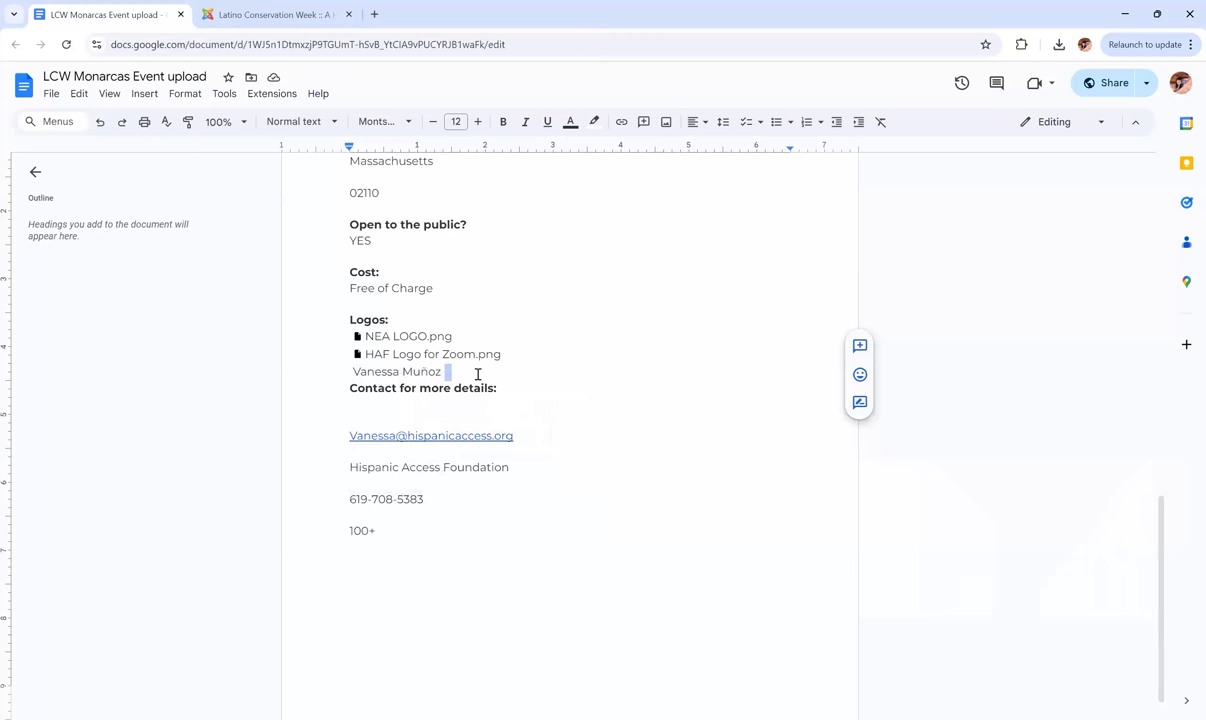
drag(449, 371, 343, 369)
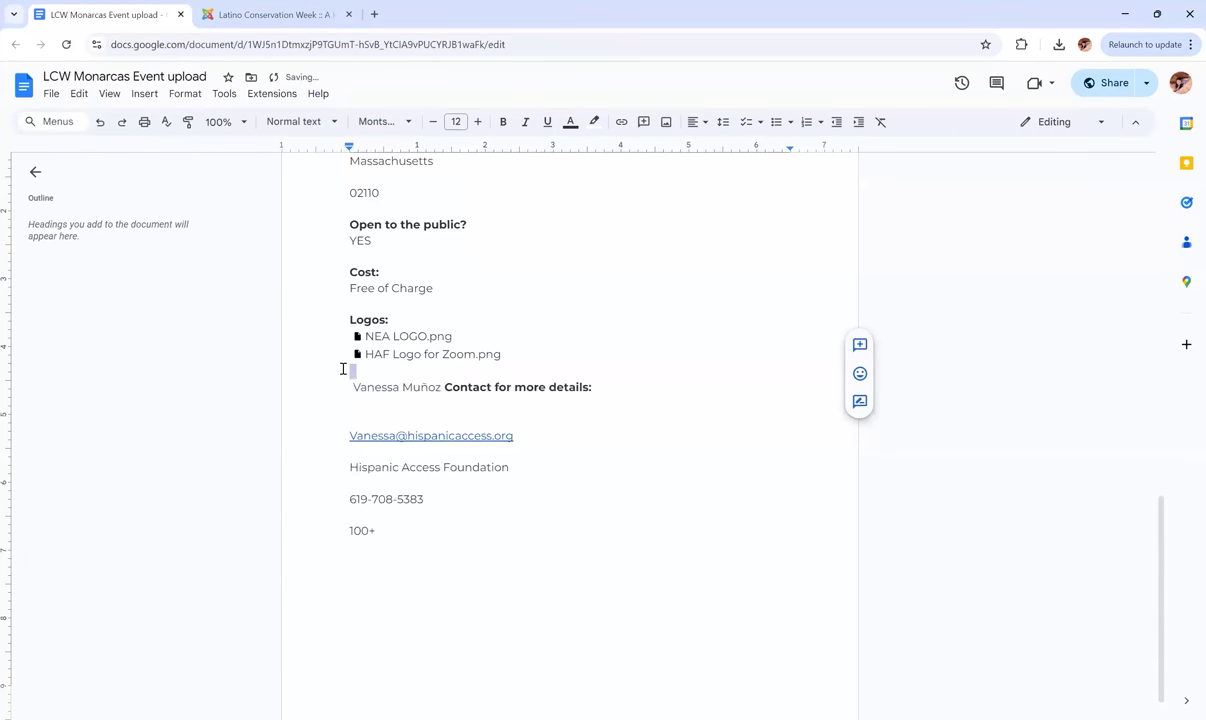
right_click(421, 389)
click(457, 420)
click(247, 12)
Split the pasted contact name between the First Name and Last Name fields.
key(ctrl+v)
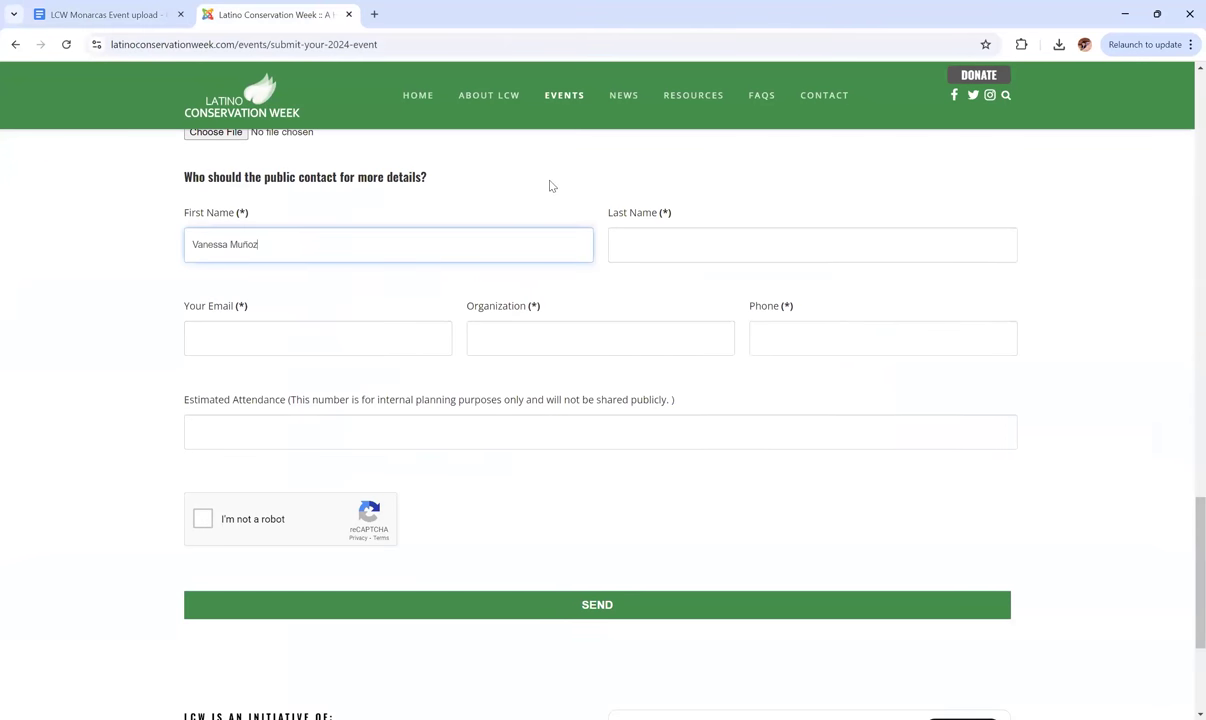
click(549, 185)
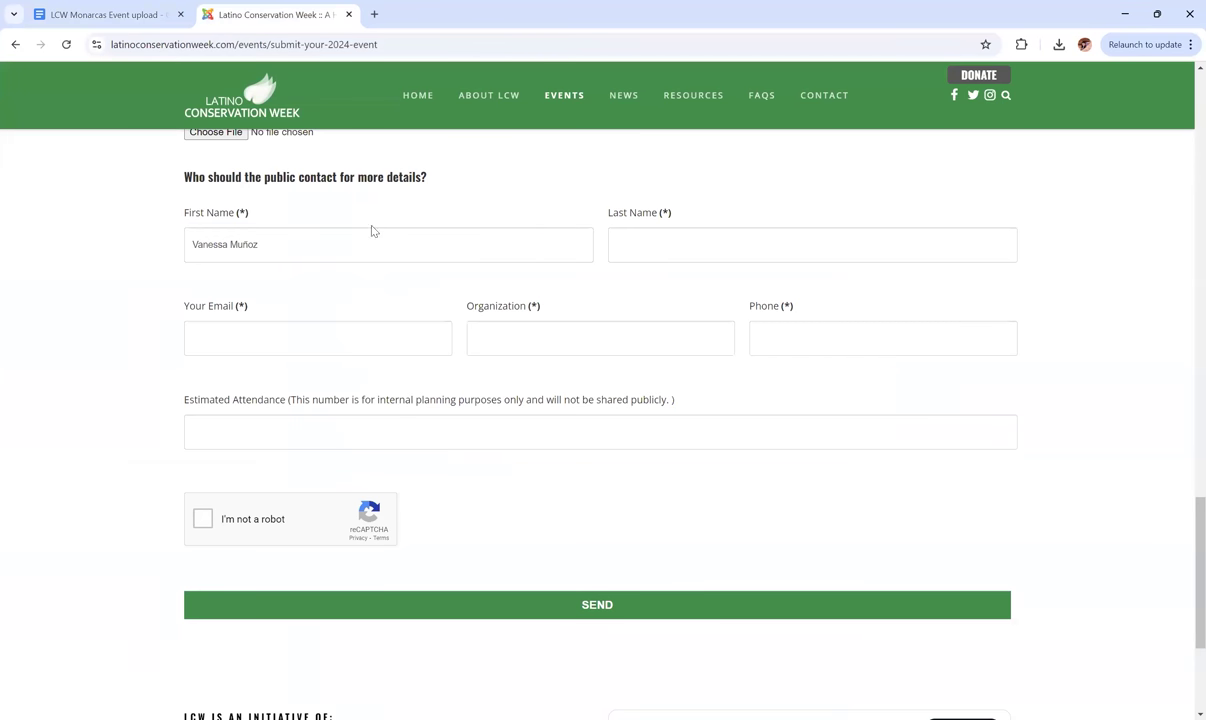
click(264, 244)
drag(260, 244, 231, 246)
key(BackSpace)
click(694, 238)
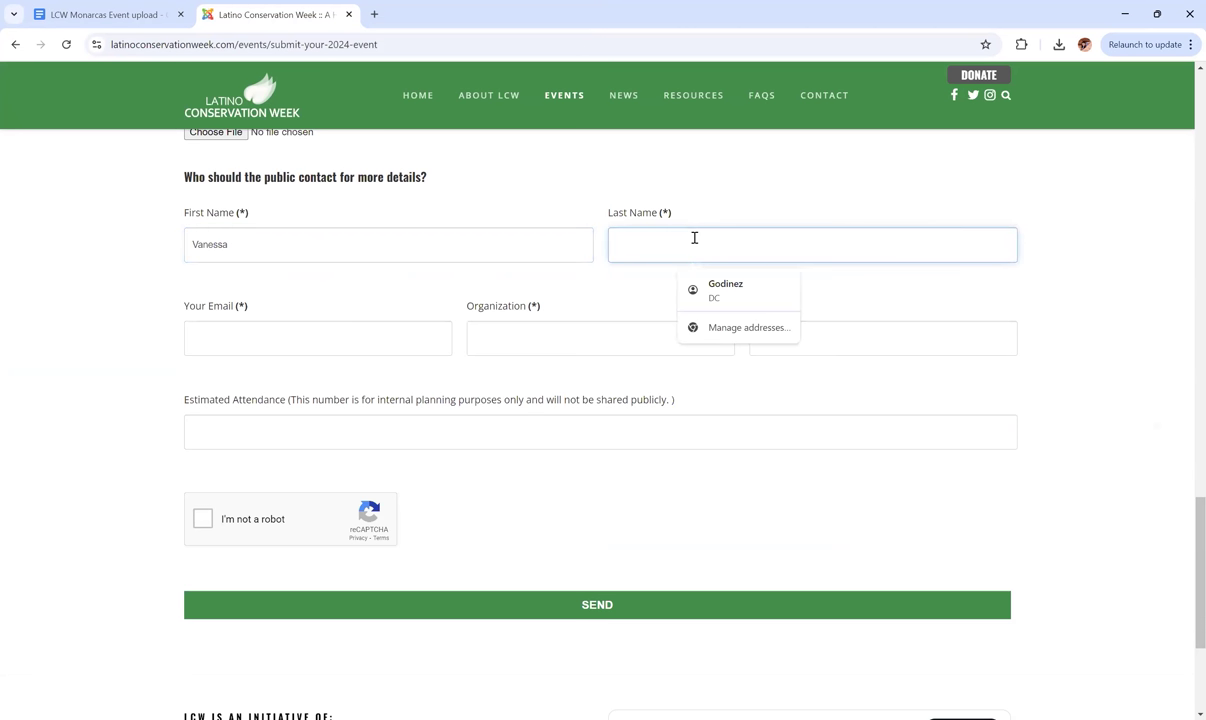
key(ctrl+v)
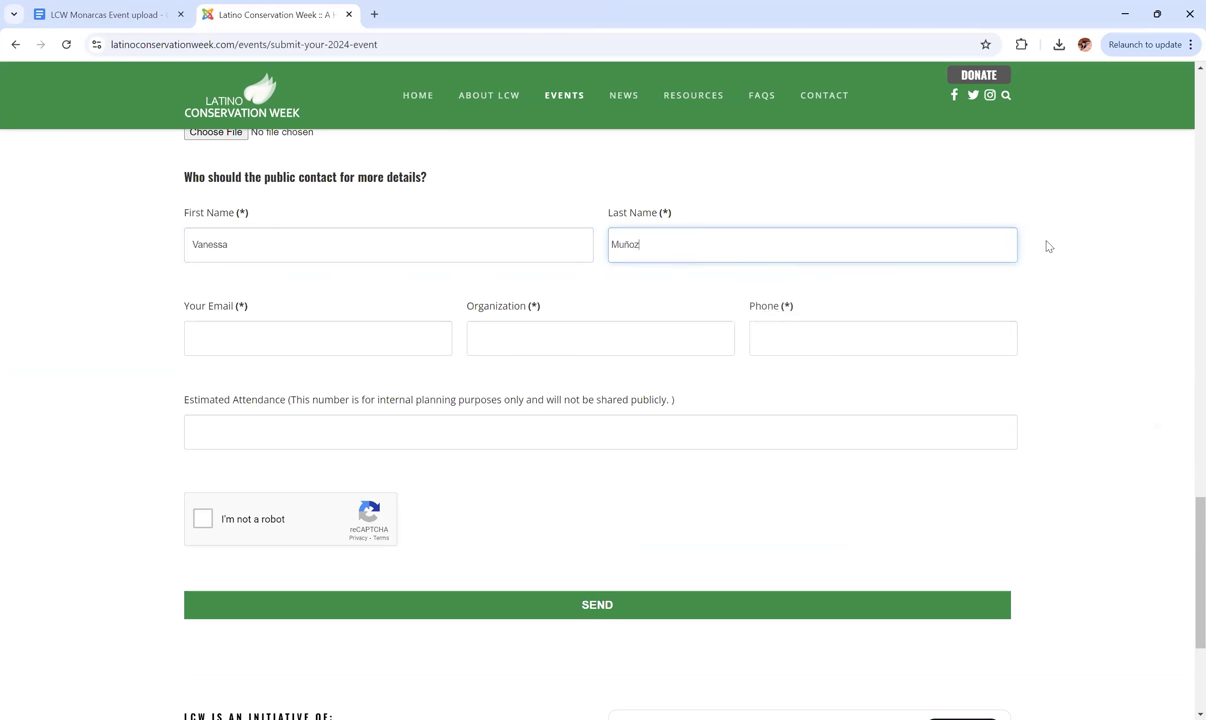
click(1047, 246)
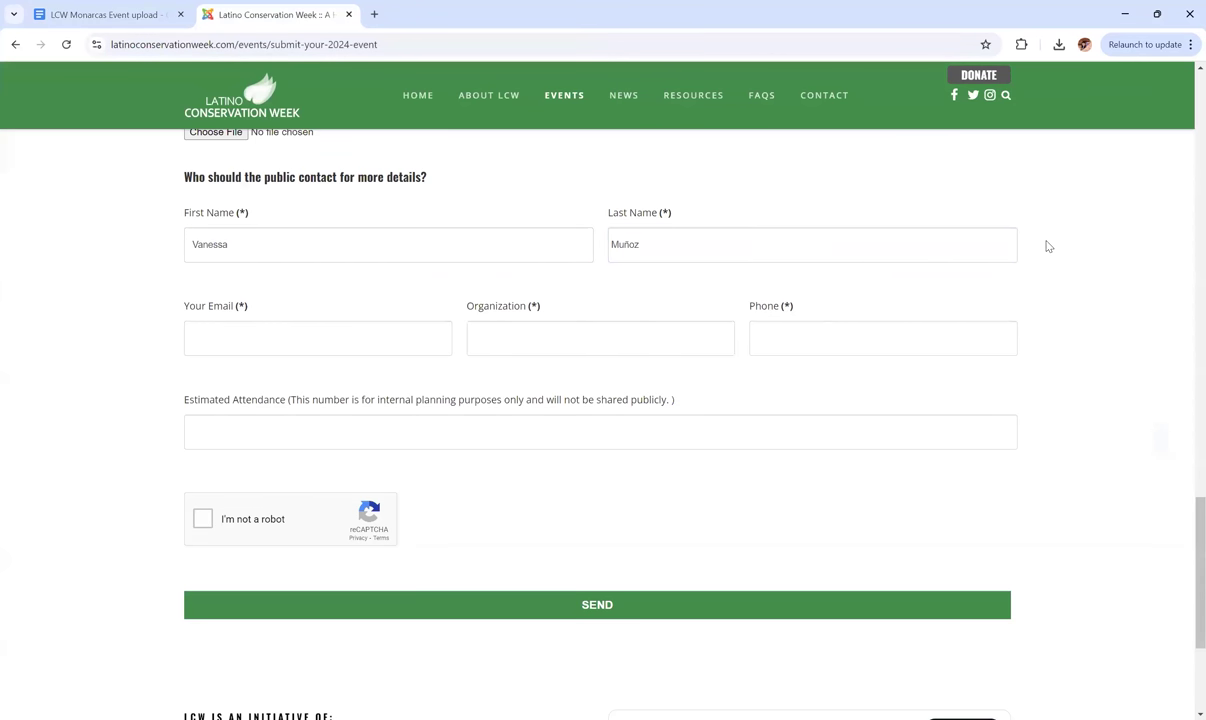
Fill the contact's e-mail from the autofill suggestion and Organization as Hispanic Access Foundation.
scroll(1045, 245, down, 1)
click(264, 301)
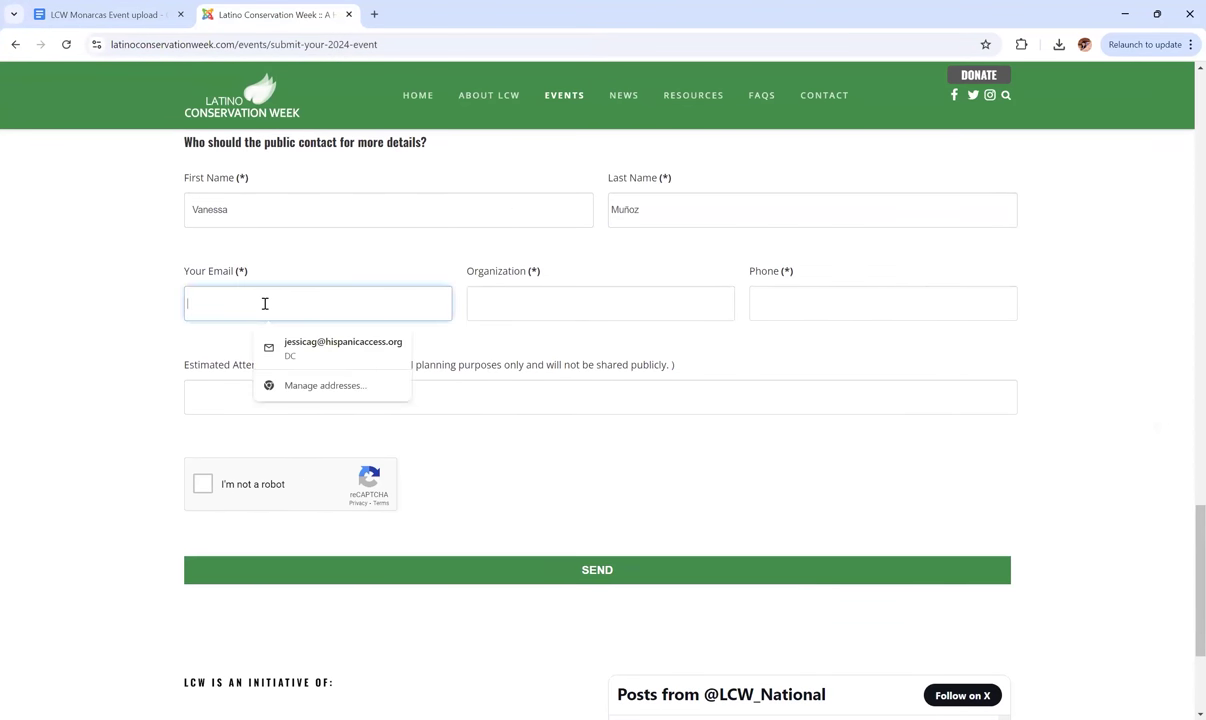
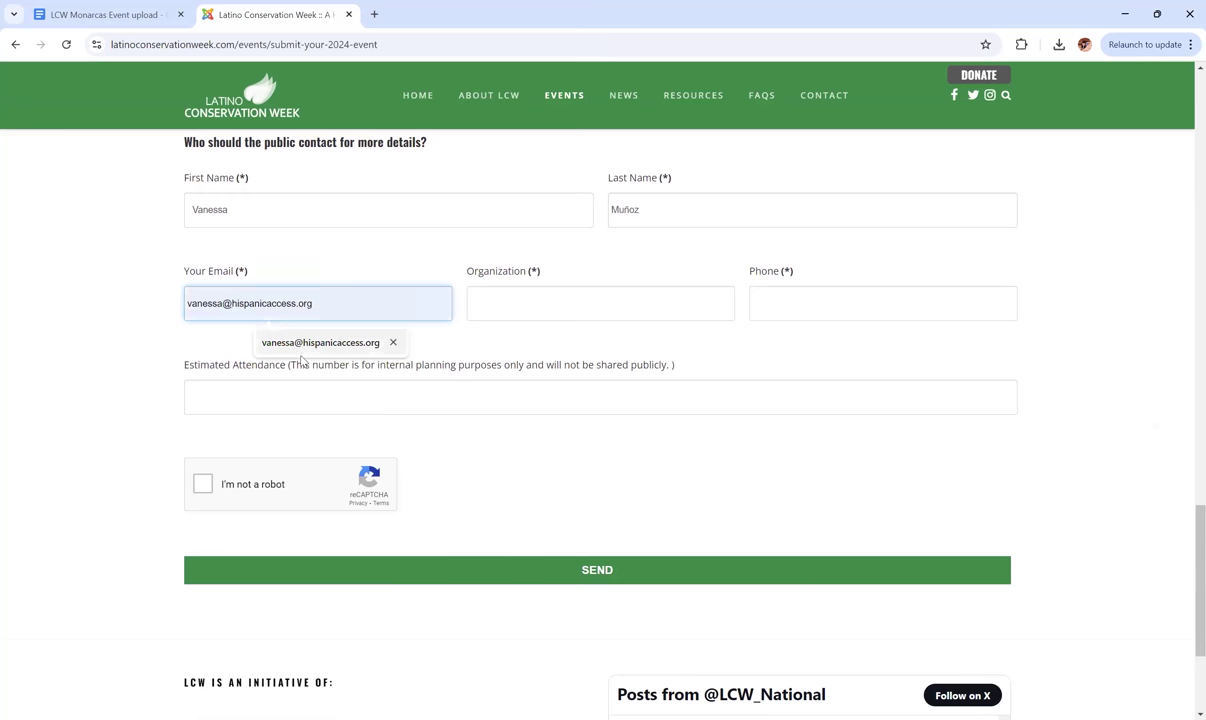
click(305, 346)
click(520, 304)
text(Hispanic Ac)
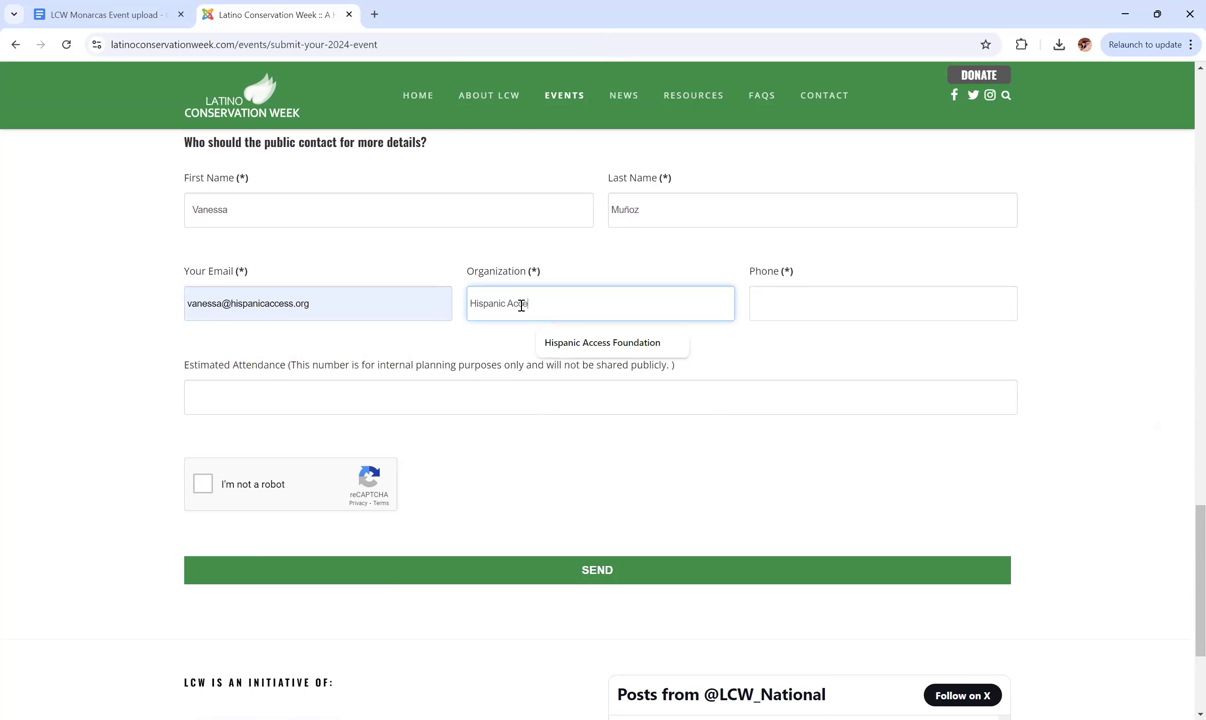
text(cess Foundation)
click(666, 270)
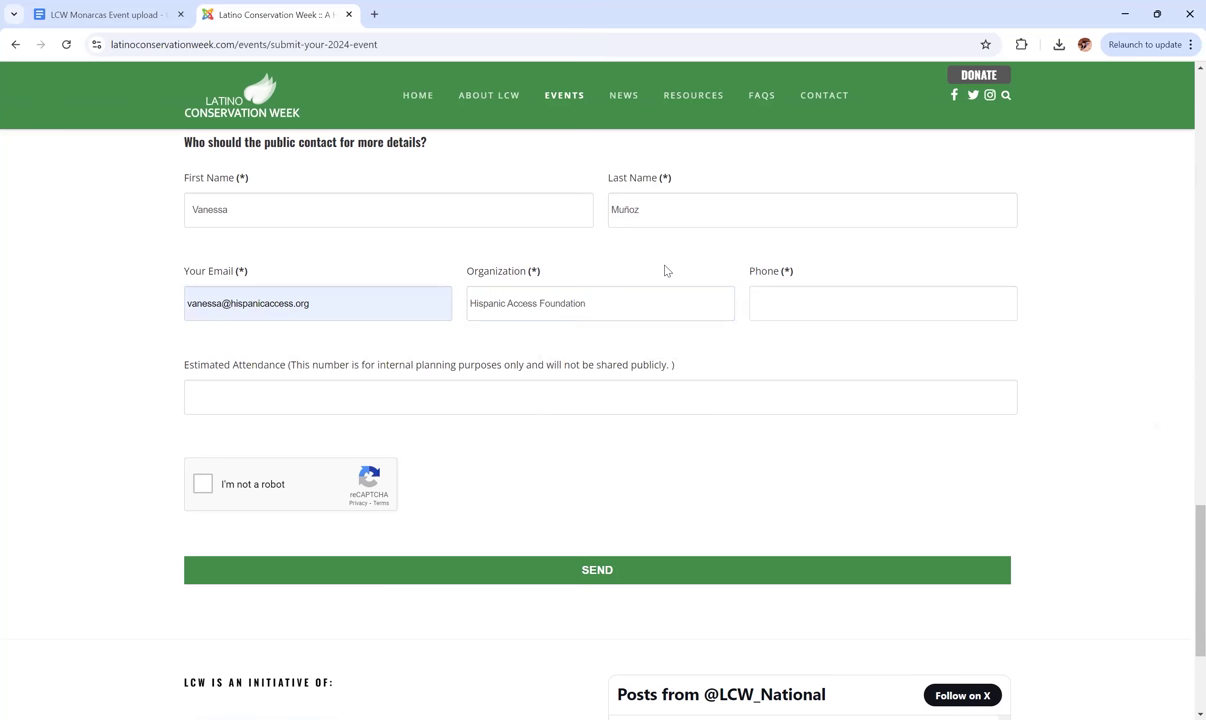
Copy the contact's phone number from the notes into the Phone field.
click(116, 13)
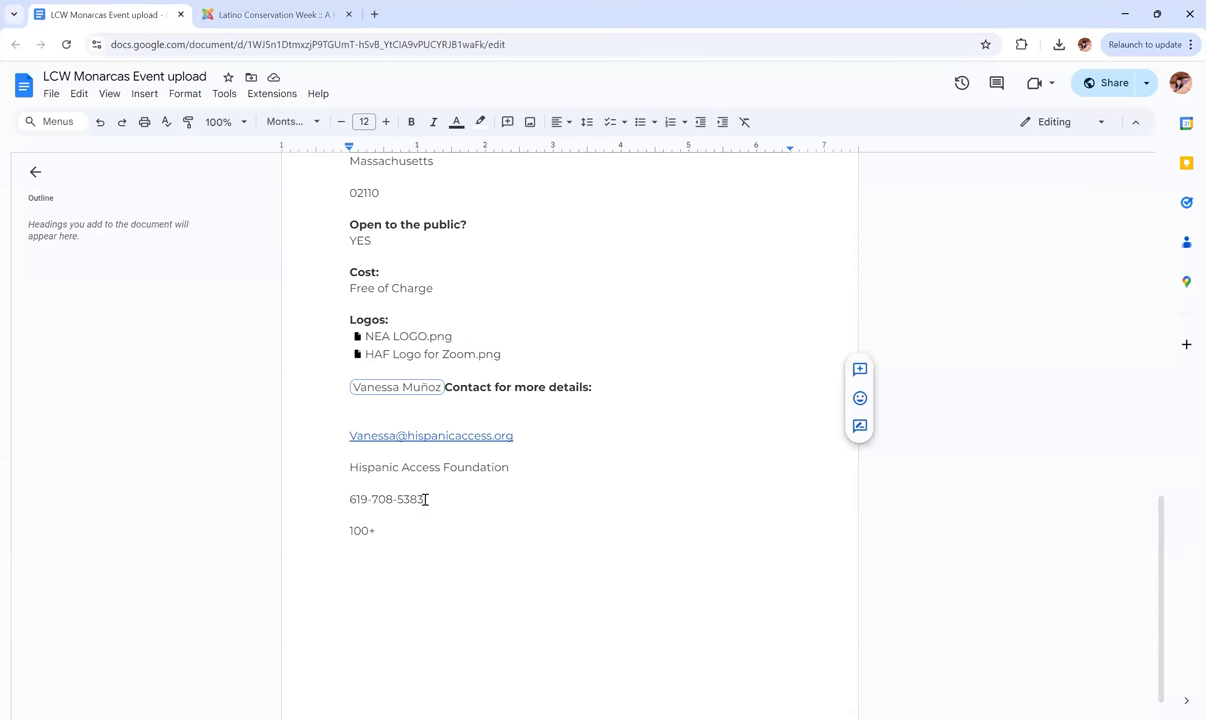
drag(425, 499, 348, 501)
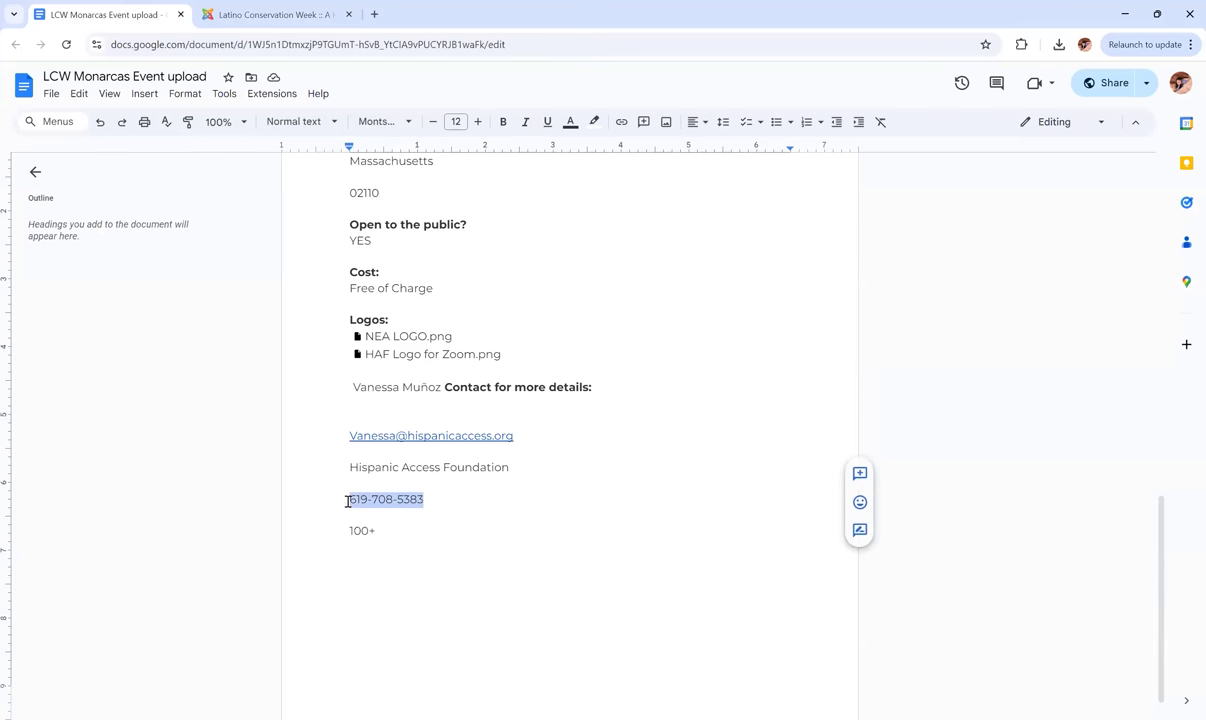
click(267, 13)
click(781, 302)
key(ctrl+v)
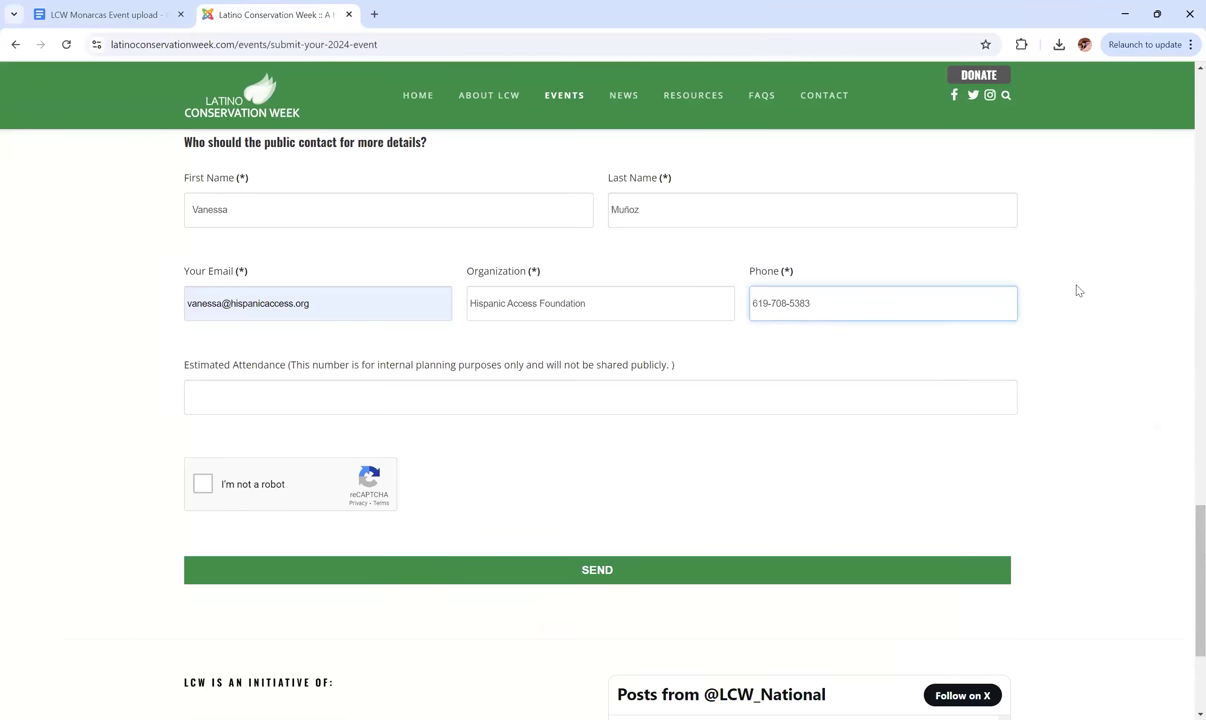
click(1078, 290)
scroll(1078, 290, down, 1)
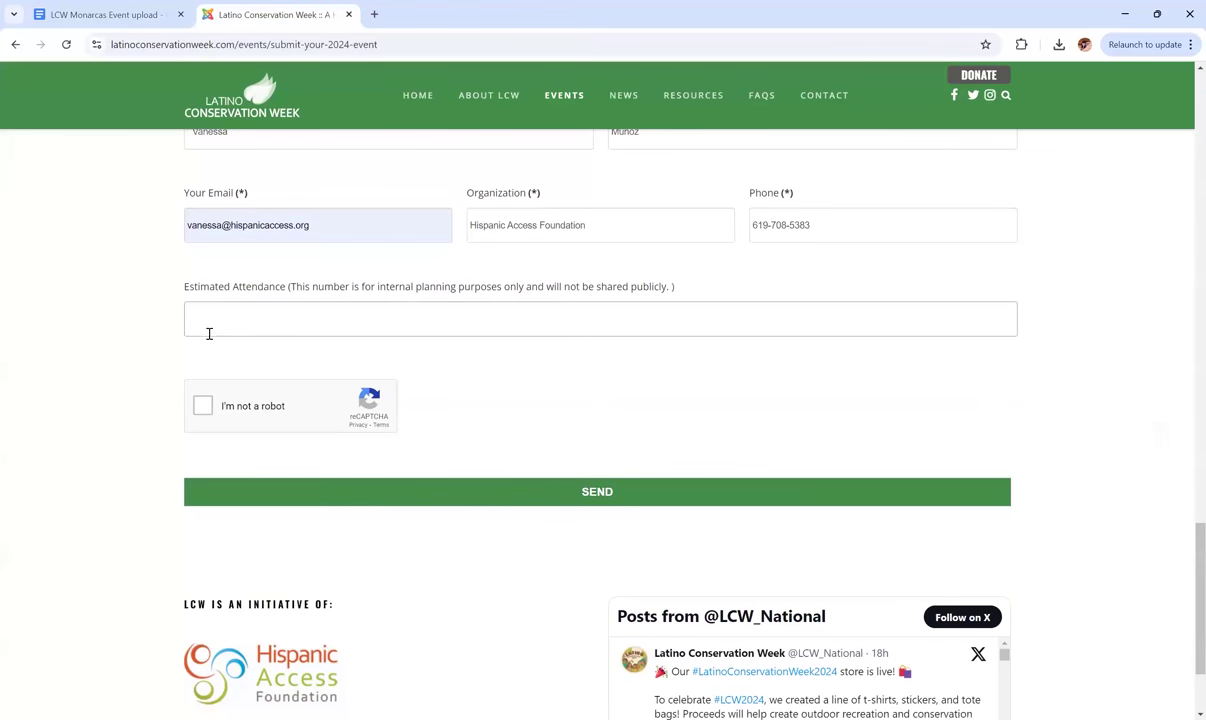
Enter 100 as Estimated Attendance and tick the reCAPTCHA 'I'm not a robot' box.
click(202, 313)
click(138, 274)
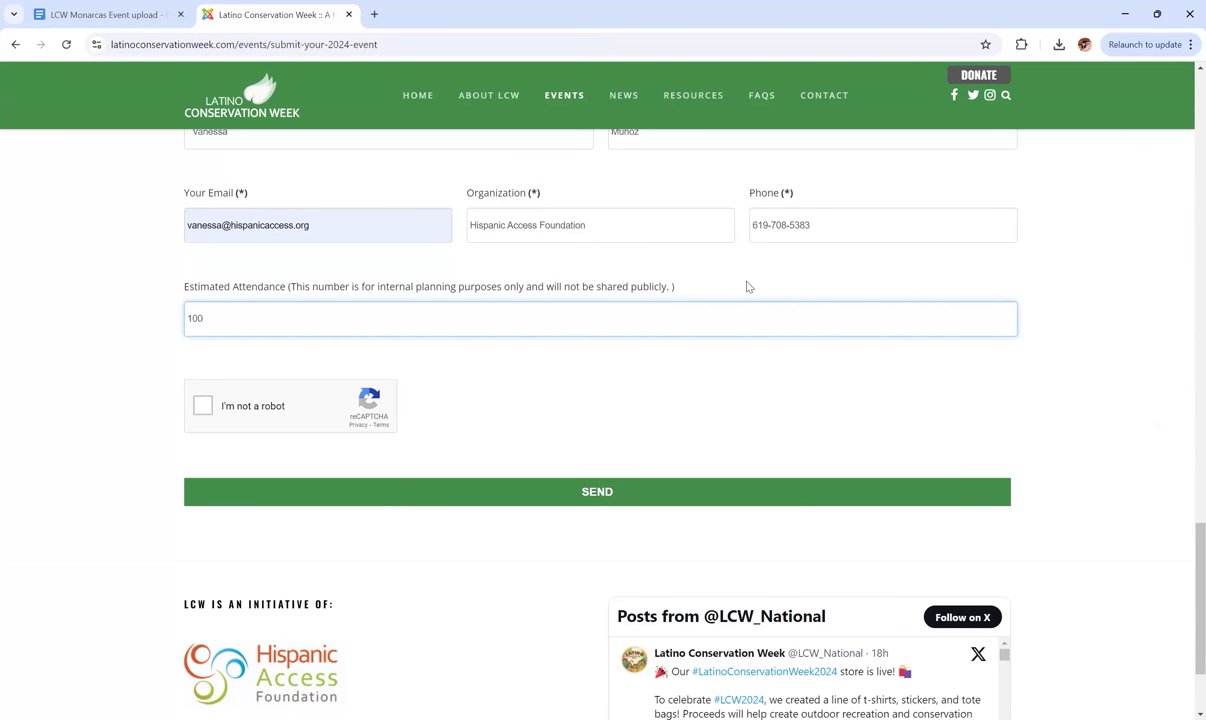
click(746, 287)
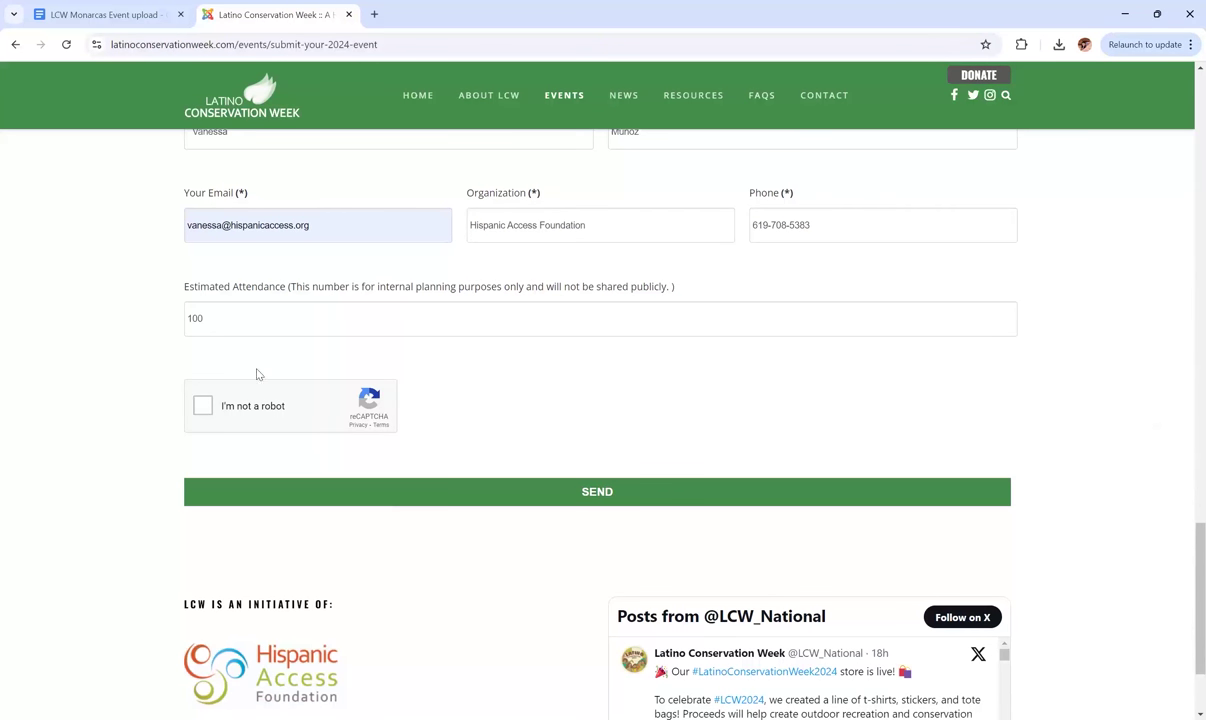
scroll(167, 330, up, 1)
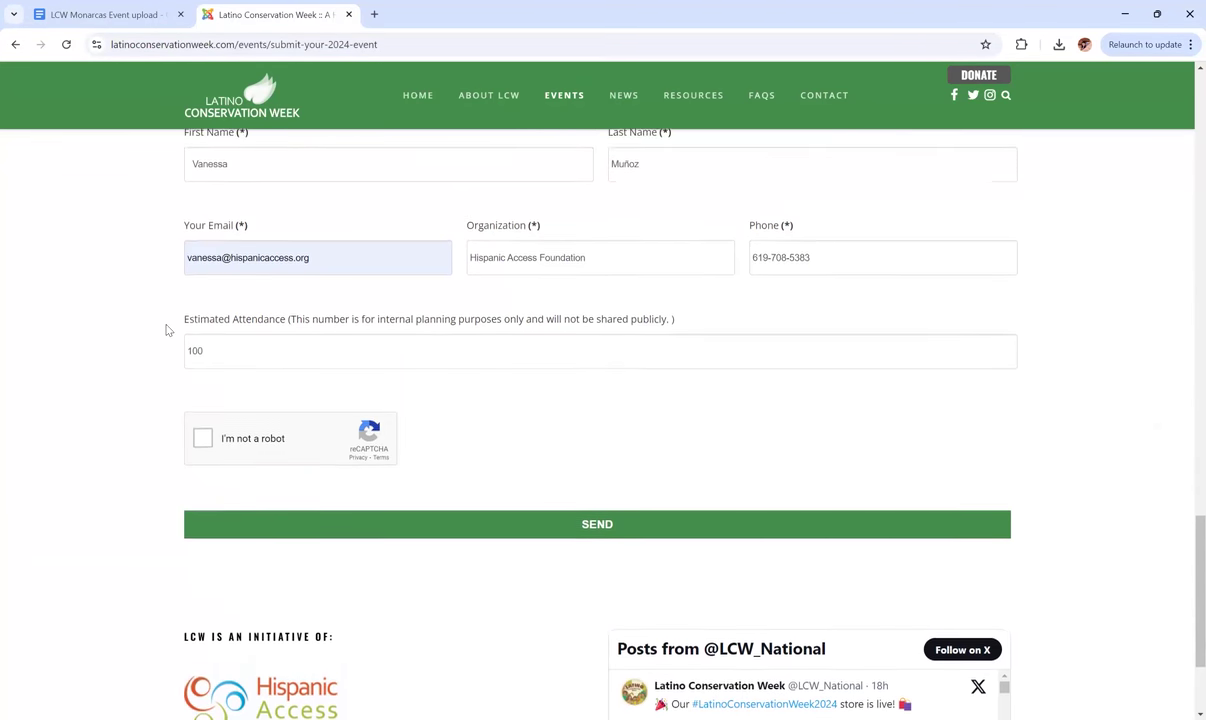
scroll(167, 330, down, 1)
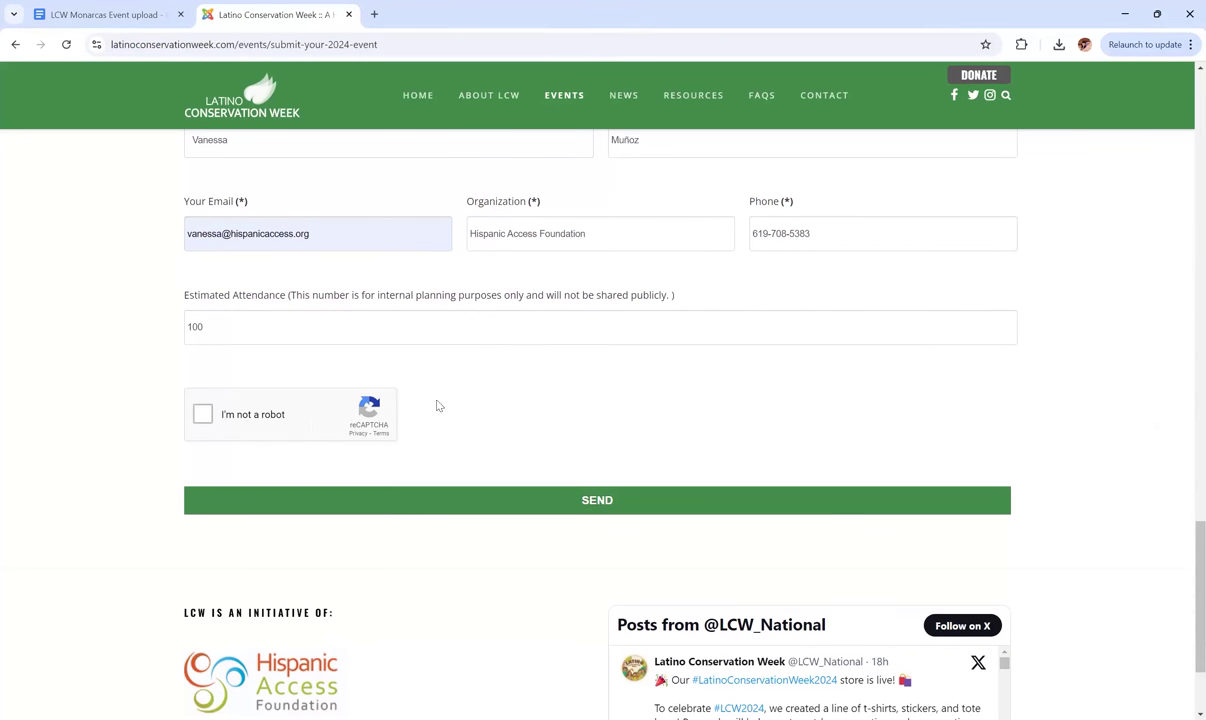
click(204, 417)
Attach HAF Logo for Zoom.jpg under Sponsor logo 2.
scroll(1077, 384, up, 4)
scroll(1077, 384, up, 3)
scroll(1075, 383, down, 2)
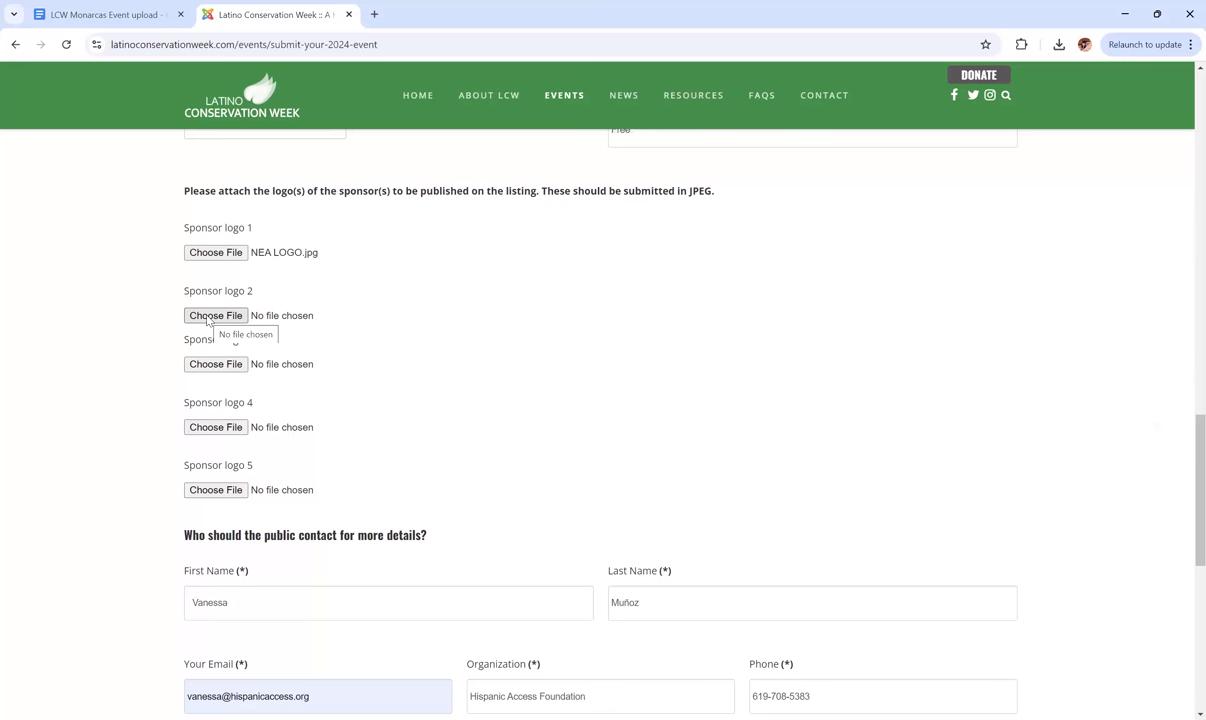
click(208, 316)
click(194, 293)
click(475, 357)
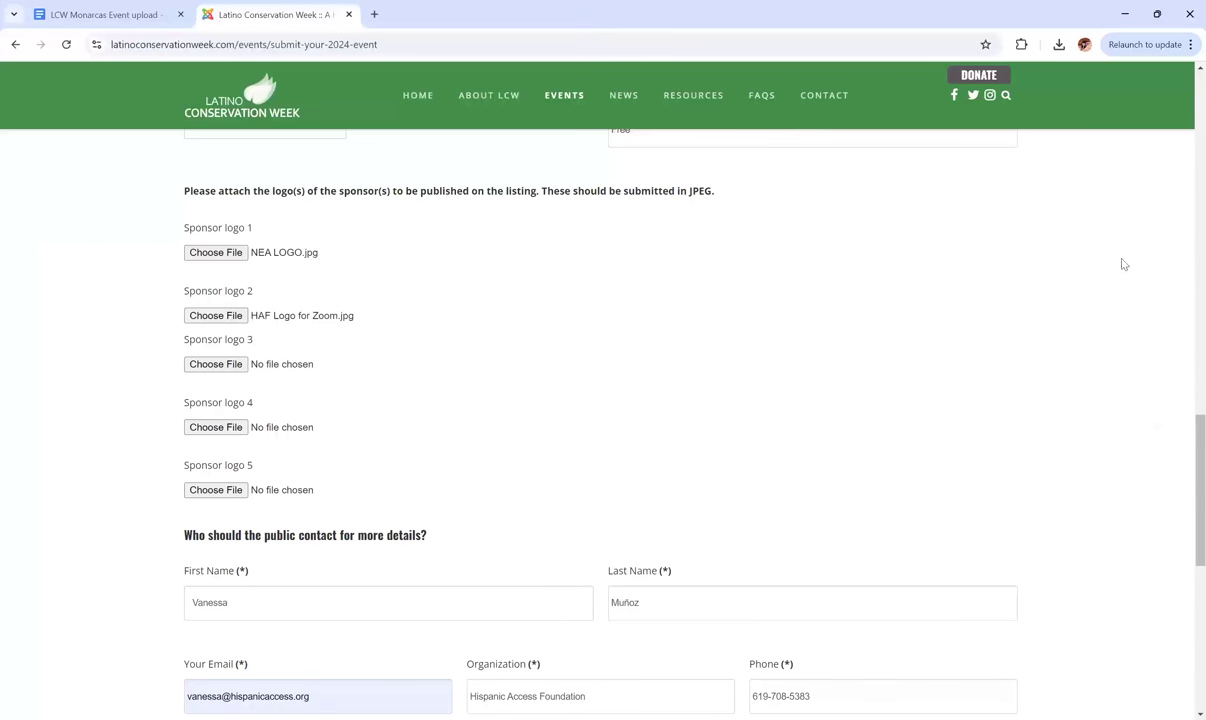
scroll(1097, 266, up, 3)
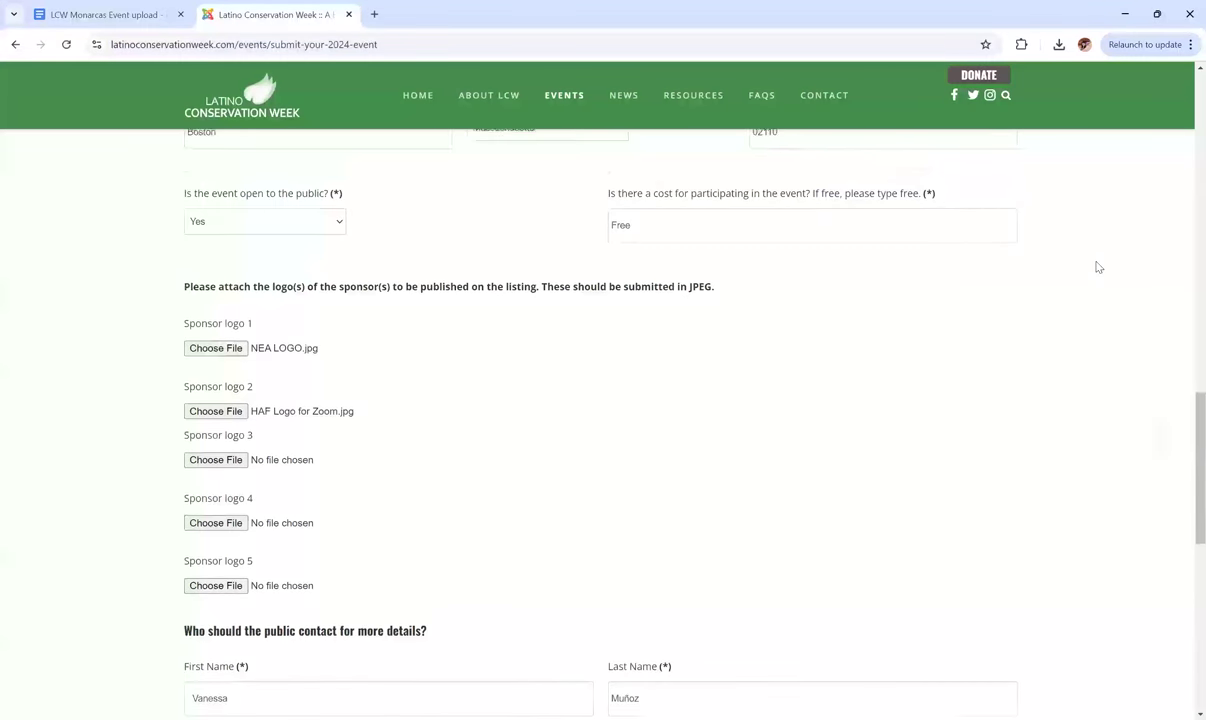
scroll(1097, 266, up, 4)
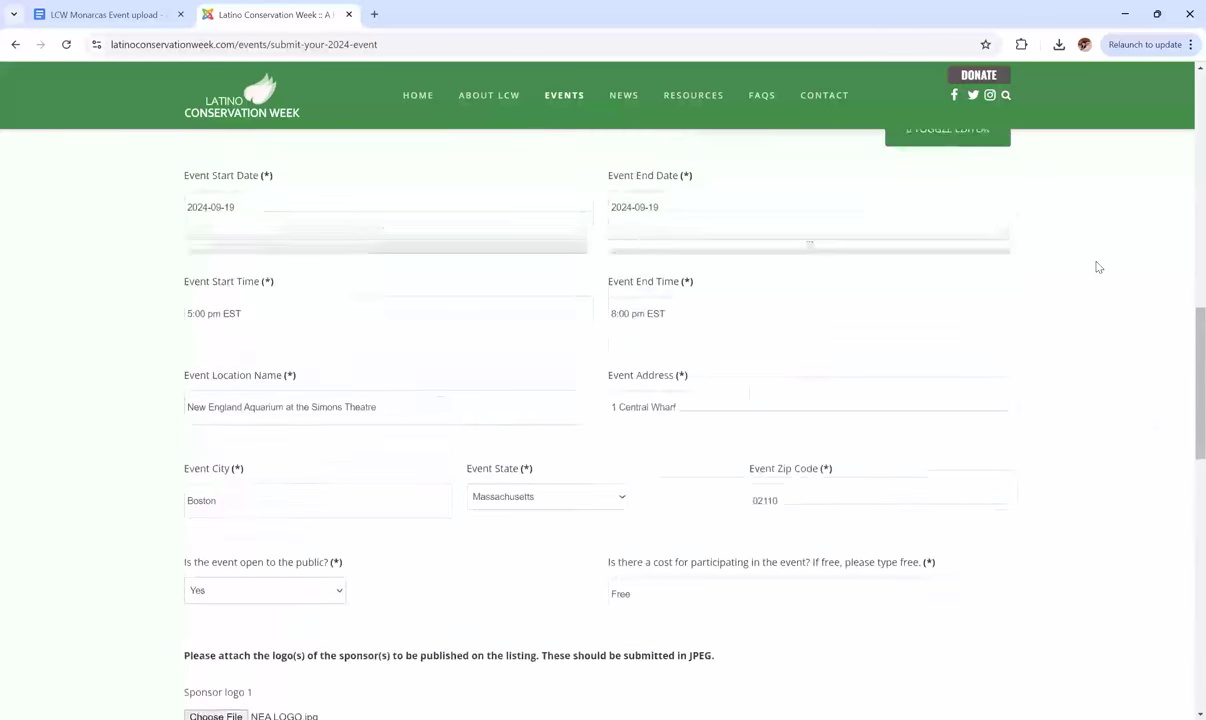
scroll(1097, 266, up, 1)
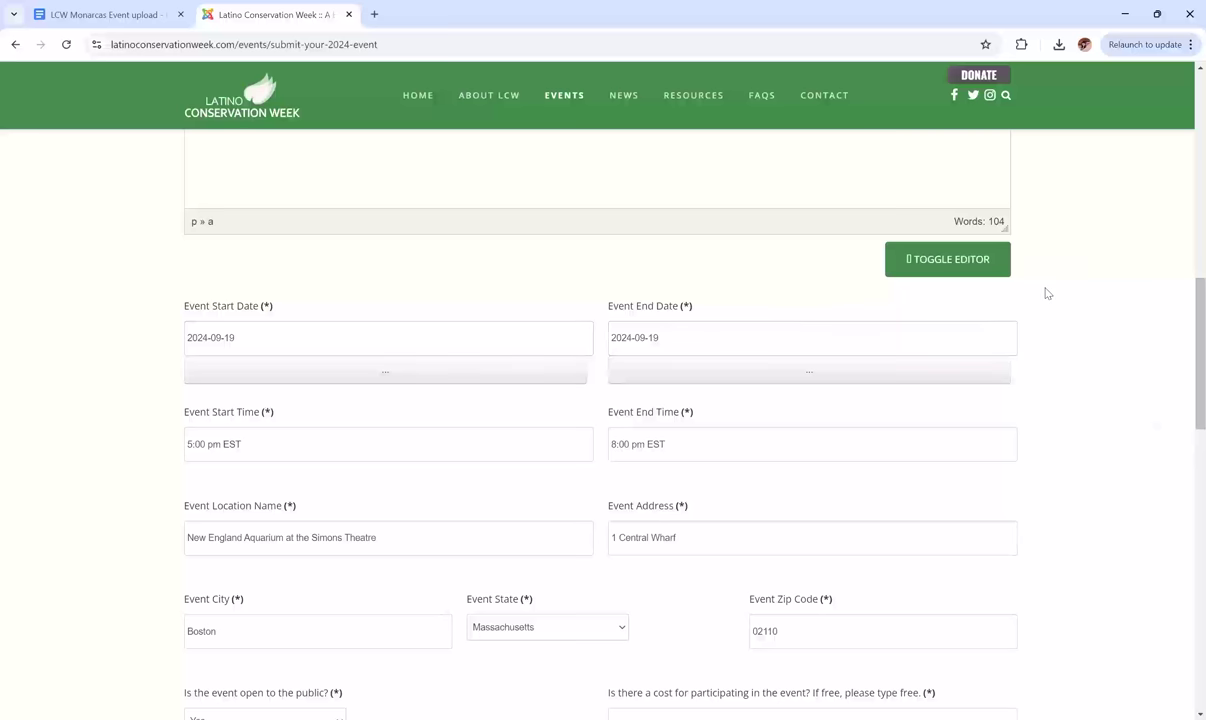
scroll(1047, 291, up, 2)
scroll(1047, 293, up, 5)
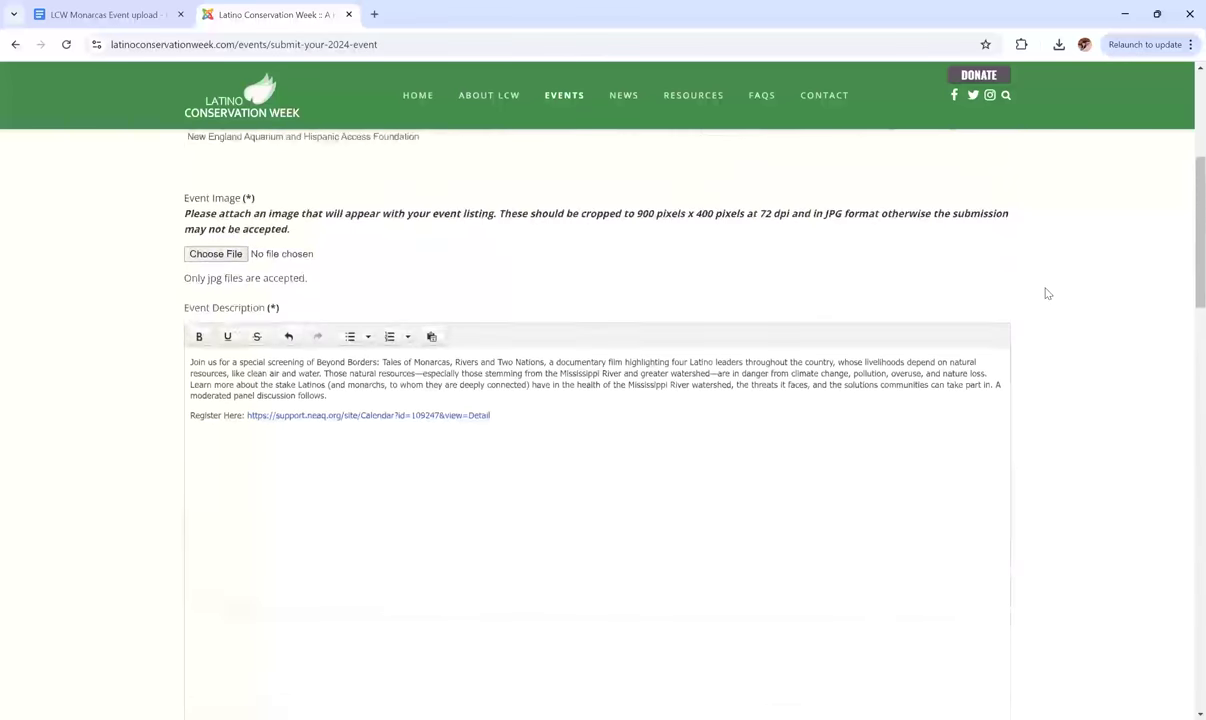
scroll(1047, 293, up, 1)
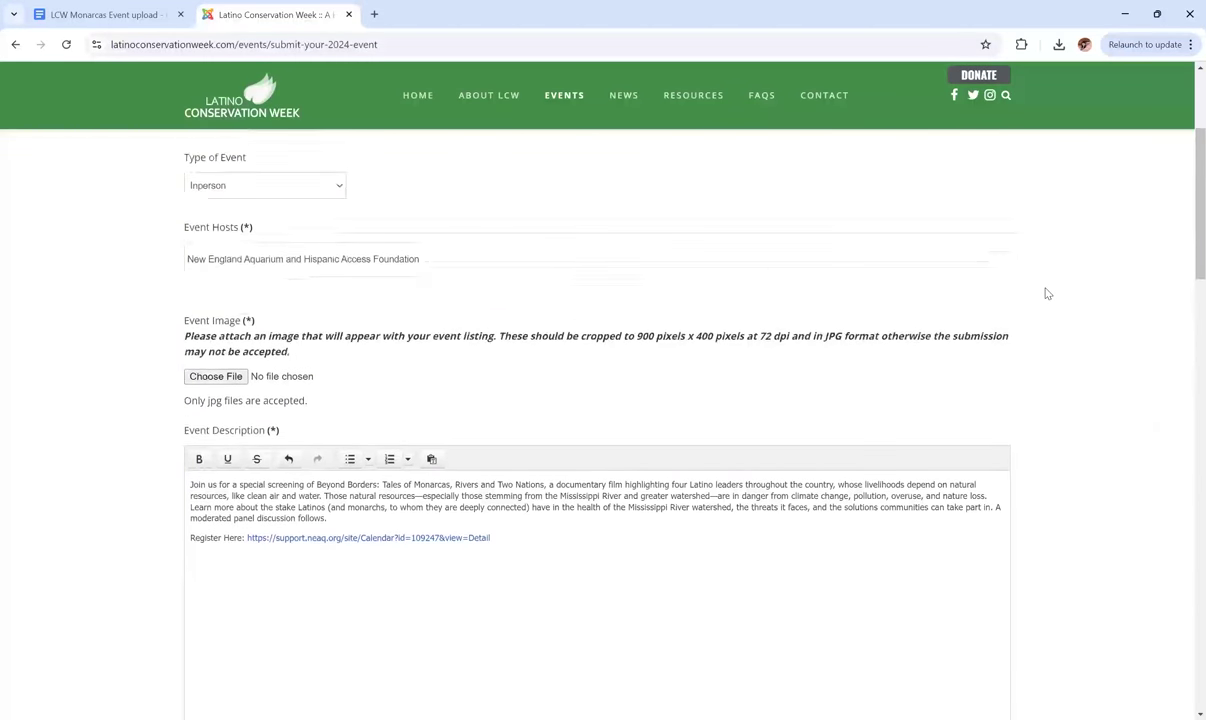
scroll(1000, 310, up, 1)
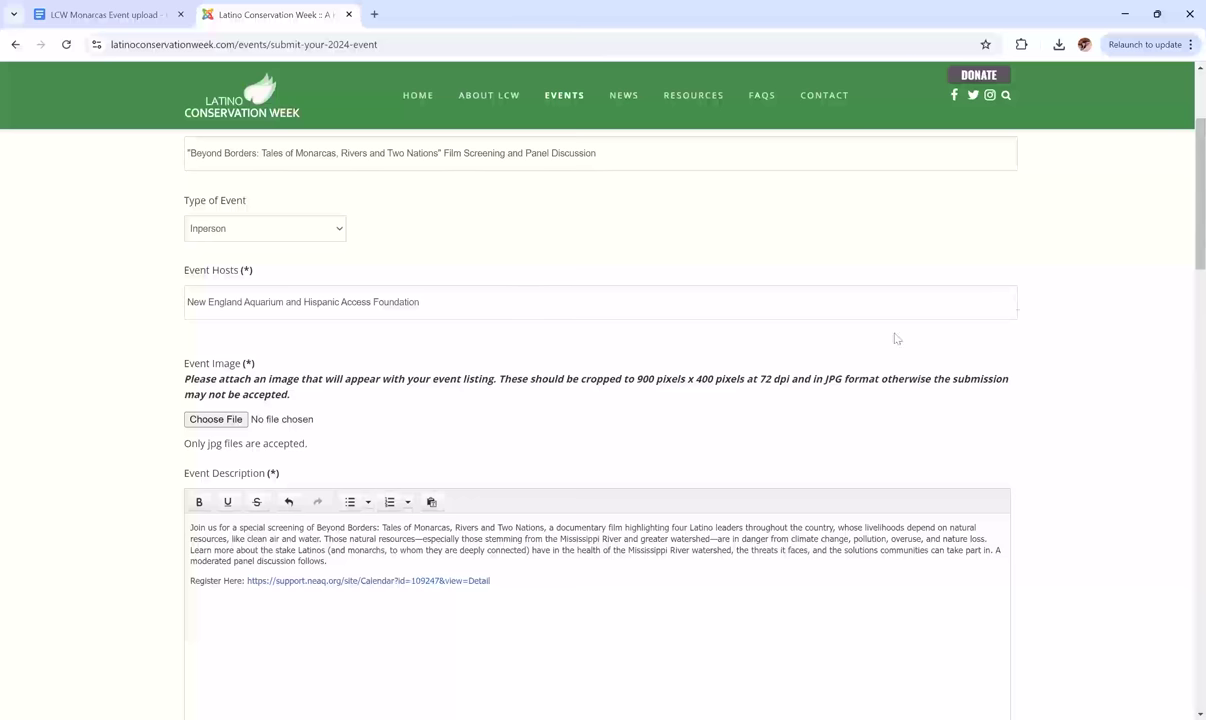
Attach Monarcas Save the Date.jpg from the Desktop as the Event Image.
click(205, 421)
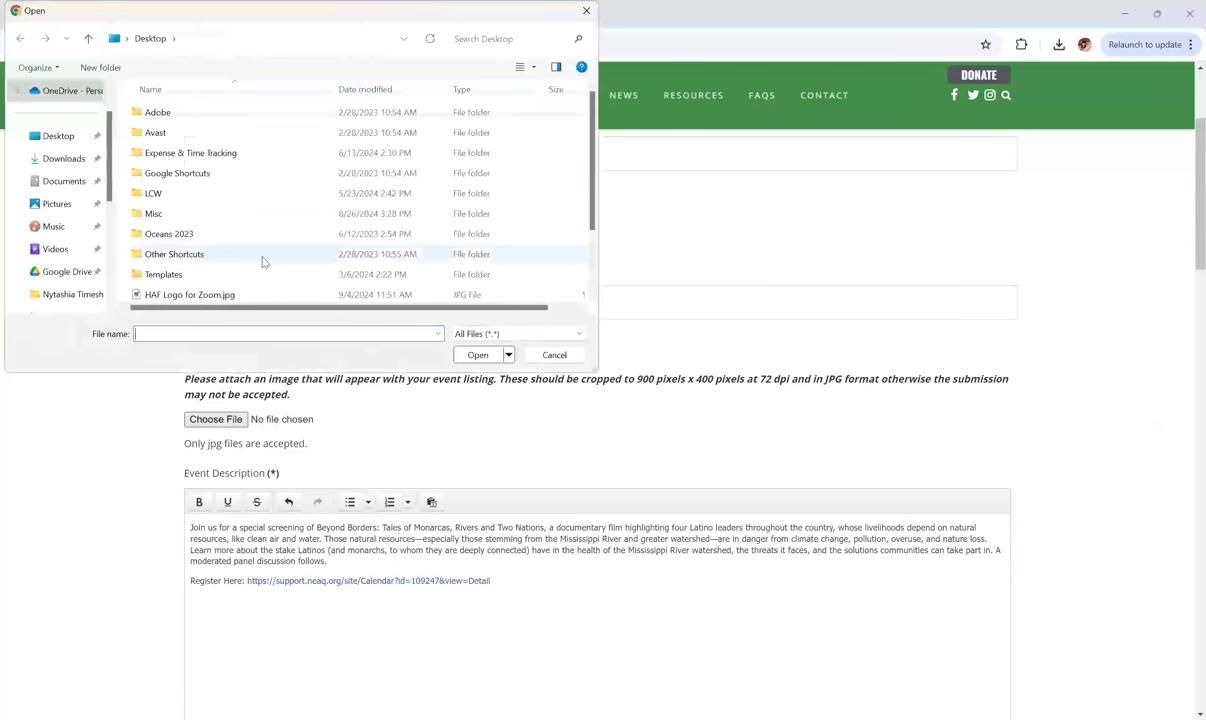
scroll(261, 262, down, 2)
click(225, 275)
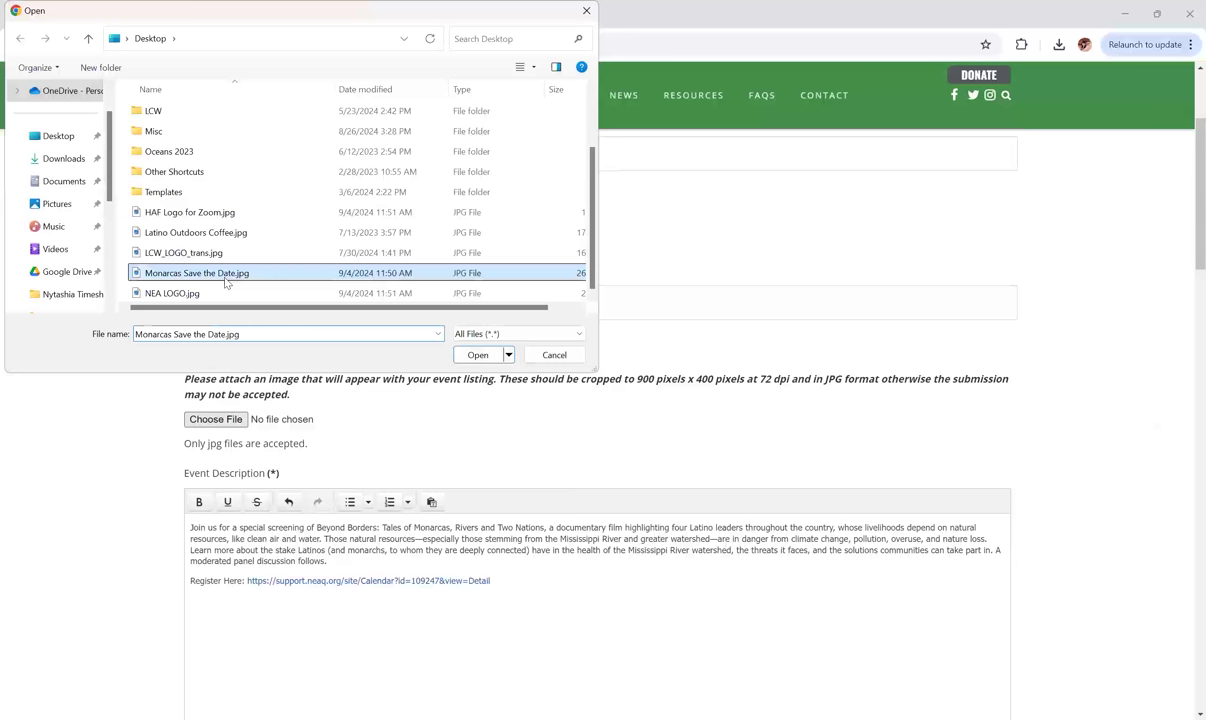
click(479, 355)
scroll(1076, 243, up, 2)
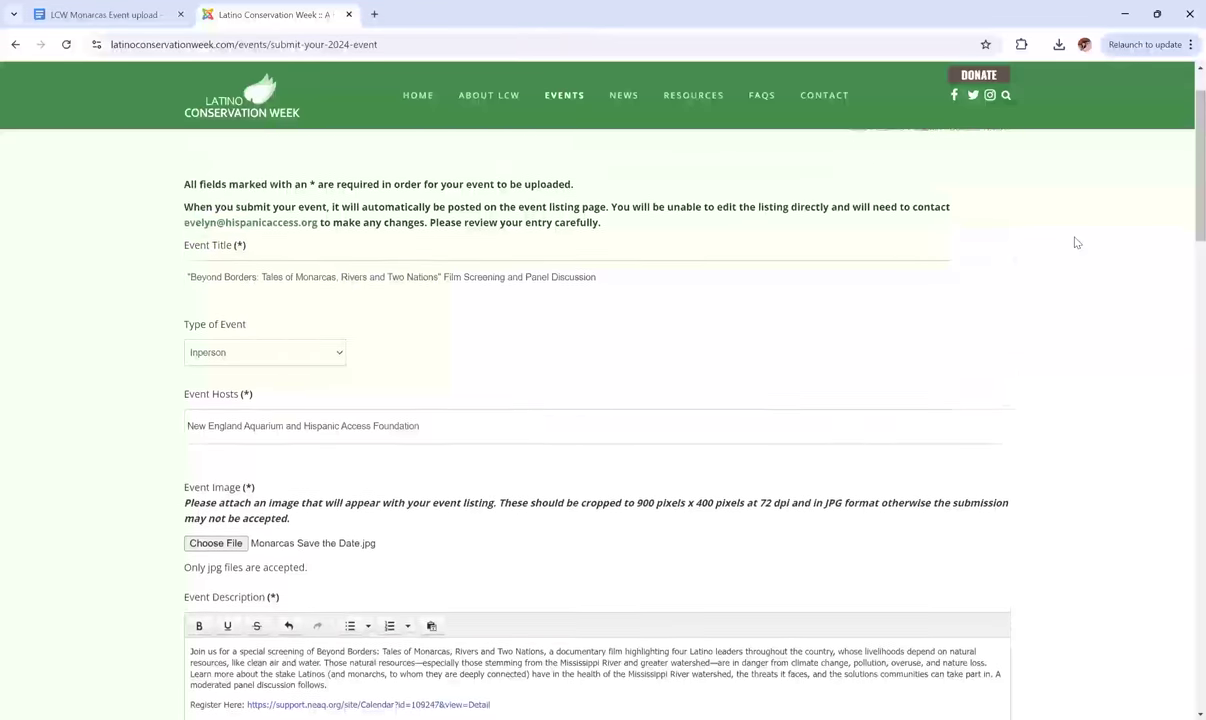
scroll(1076, 243, down, 3)
scroll(1076, 243, down, 10)
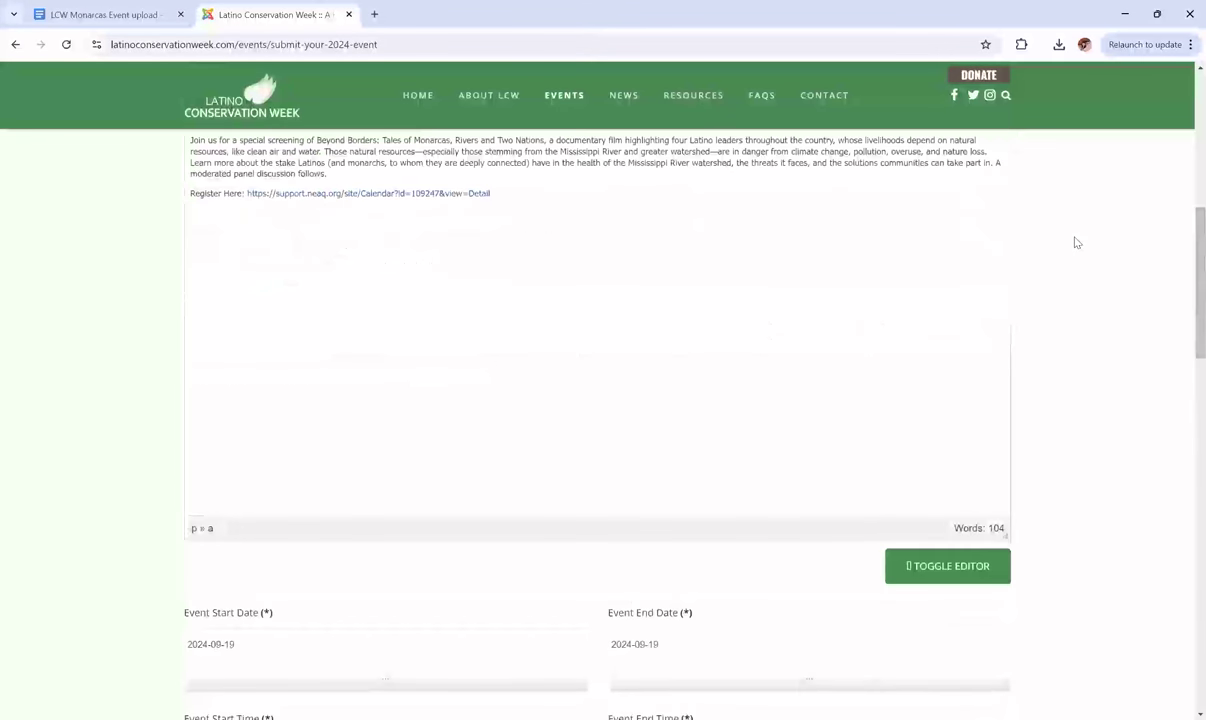
scroll(1076, 243, down, 7)
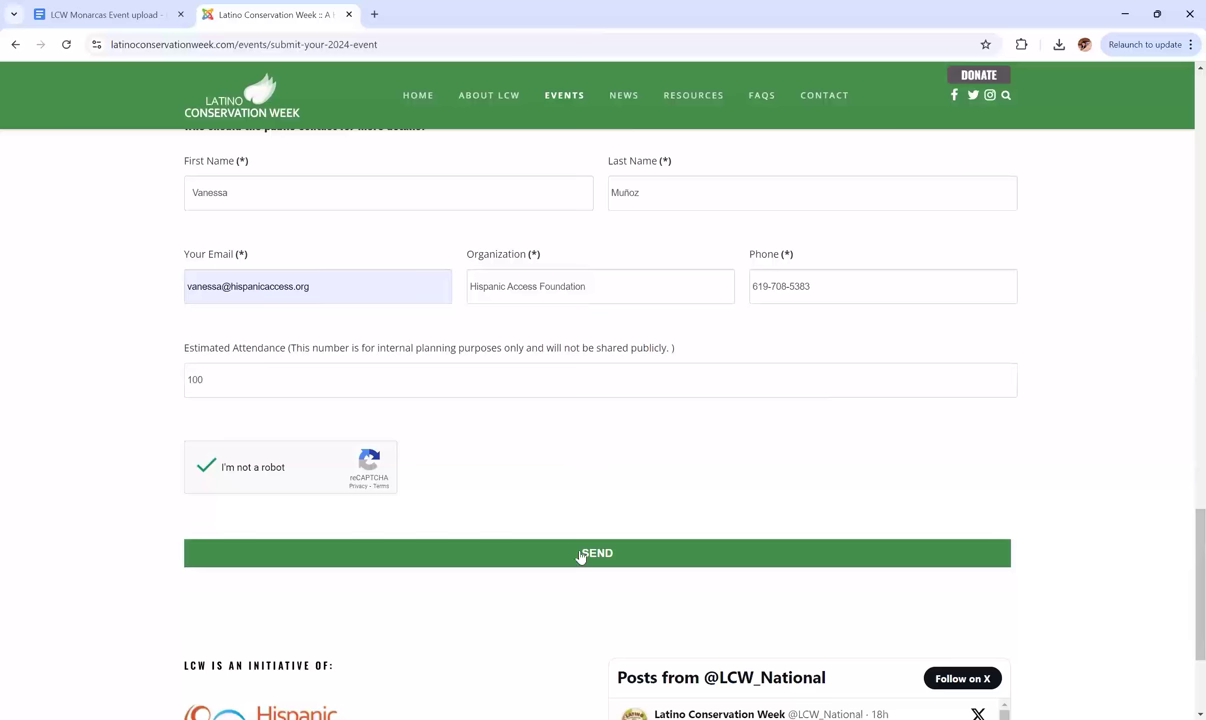
Send the completed Monarcas event form, then go to the EVENTS page.
click(581, 556)
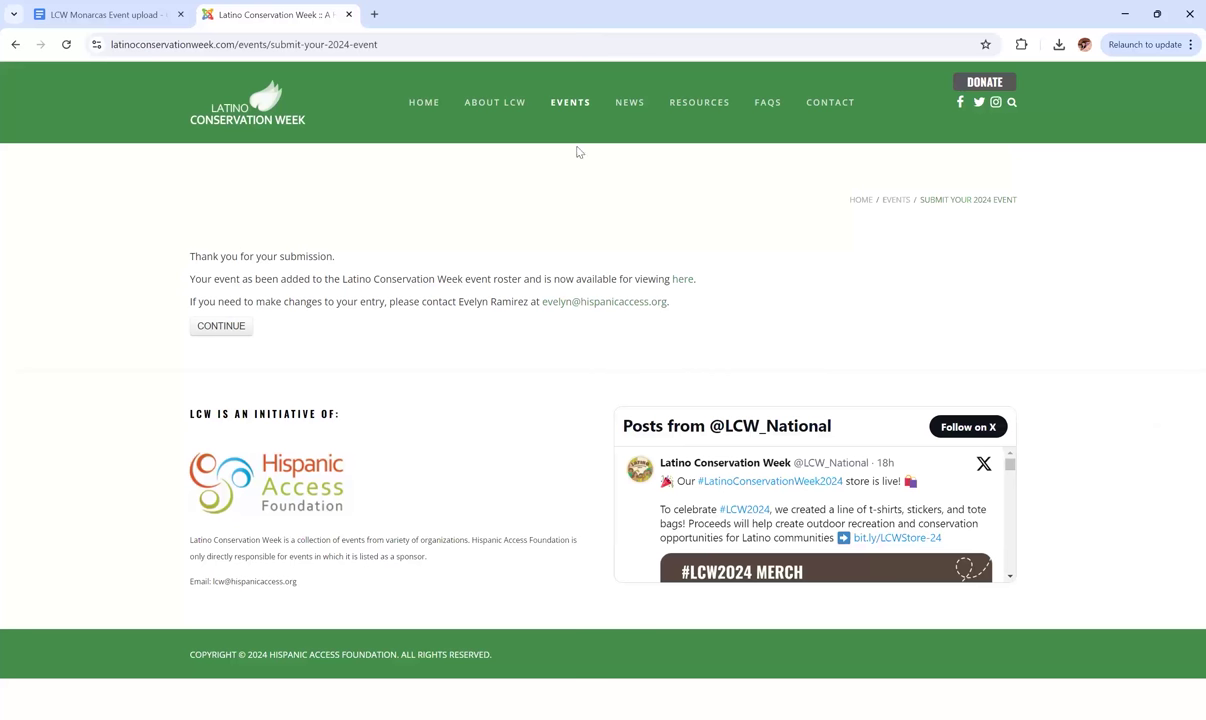
click(573, 114)
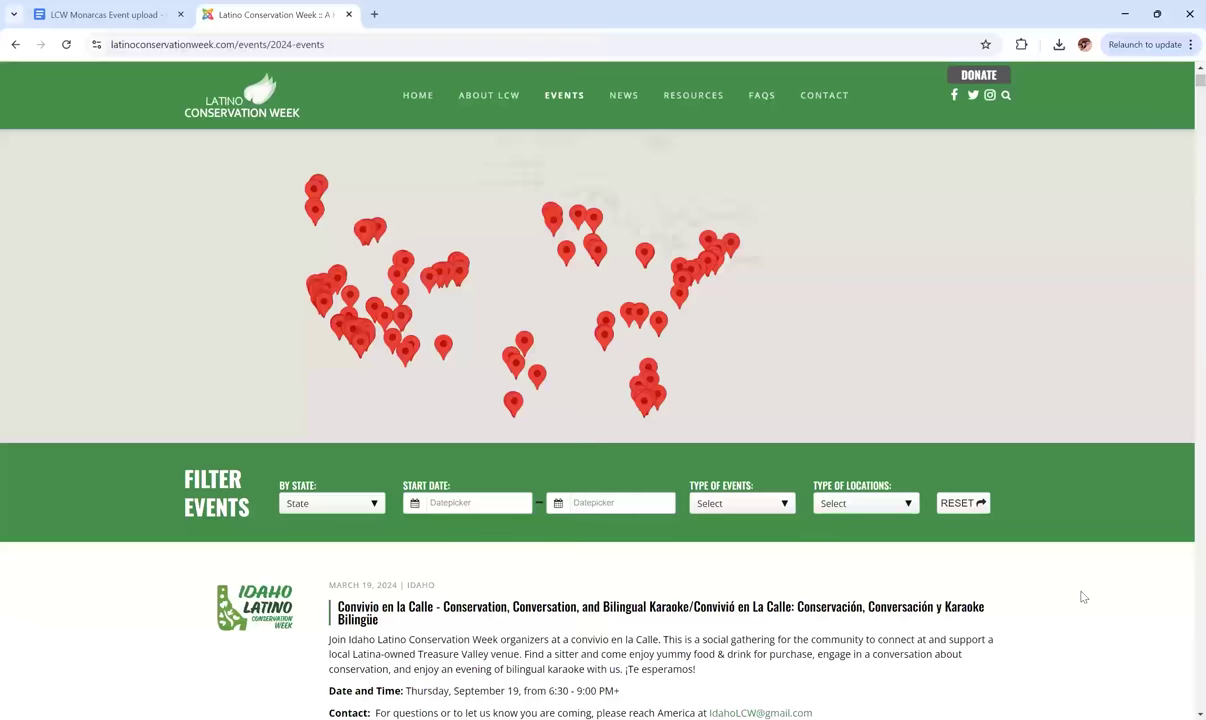
Filter the 2024 events by state to Massachusetts and open the Beyond Borders screening listing.
scroll(1082, 597, up, 1)
scroll(1082, 597, up, 1)
scroll(1082, 597, down, 1)
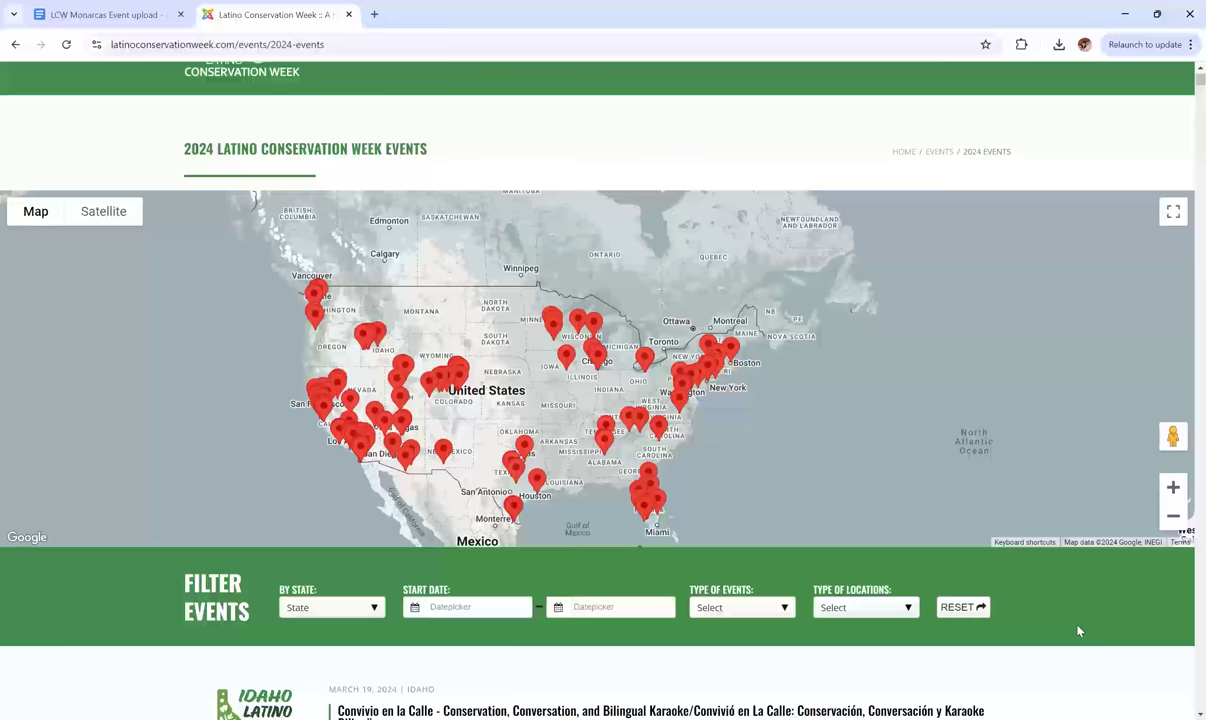
scroll(1078, 630, down, 1)
scroll(751, 660, down, 1)
scroll(751, 660, down, 4)
scroll(471, 342, down, 5)
scroll(410, 353, up, 3)
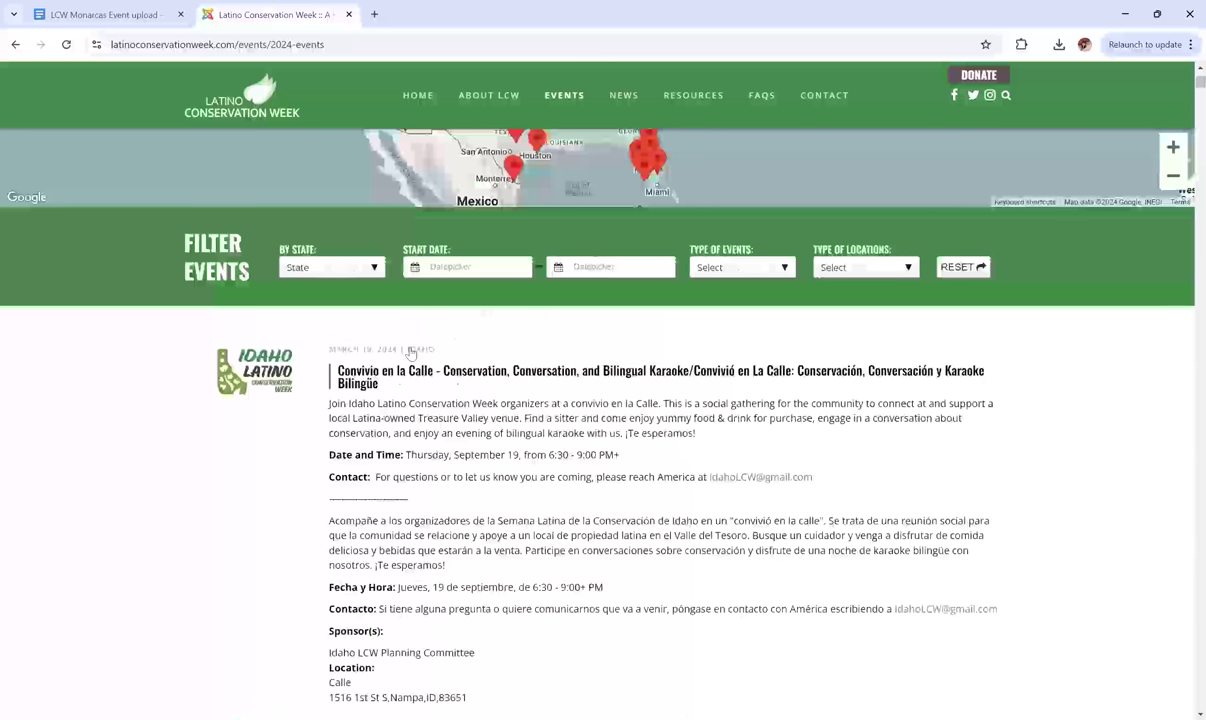
click(359, 270)
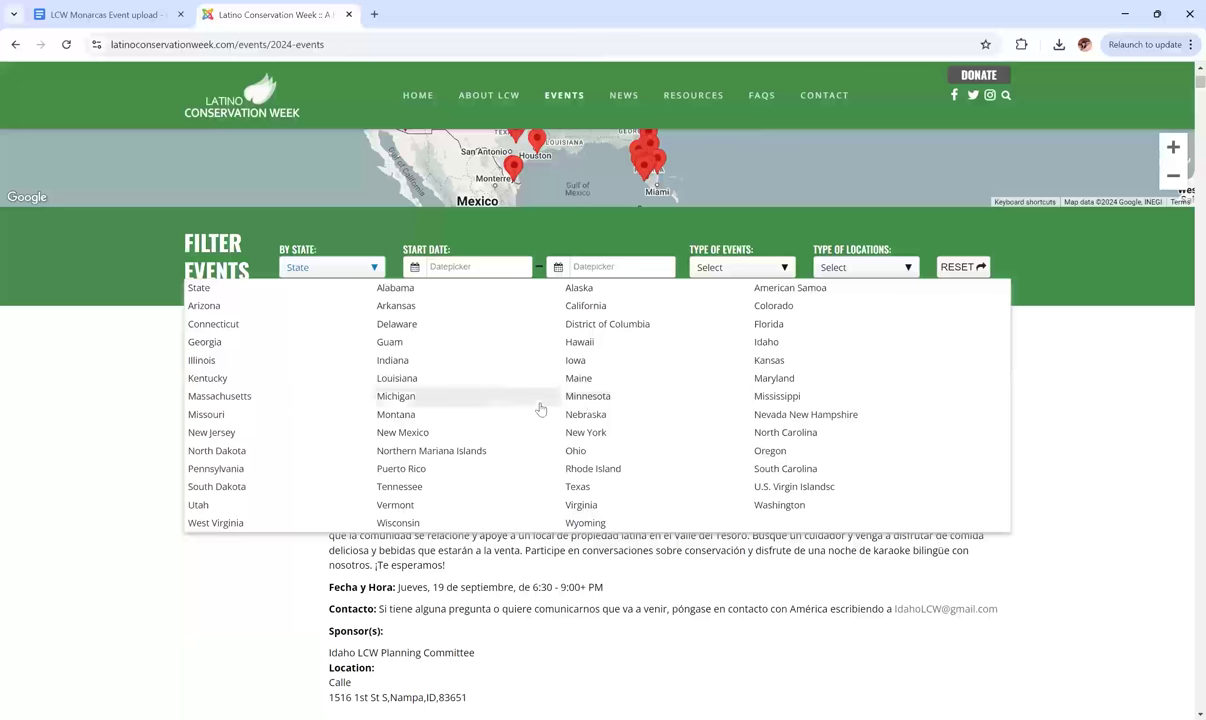
click(244, 399)
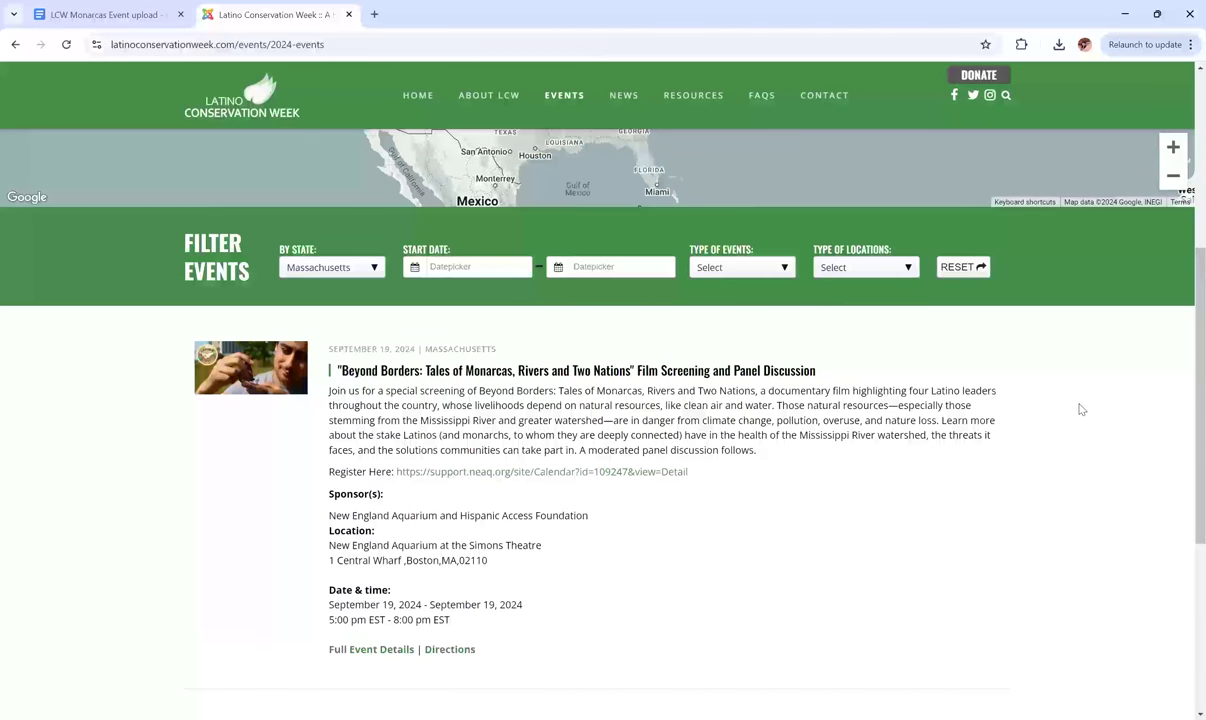
scroll(1079, 409, down, 1)
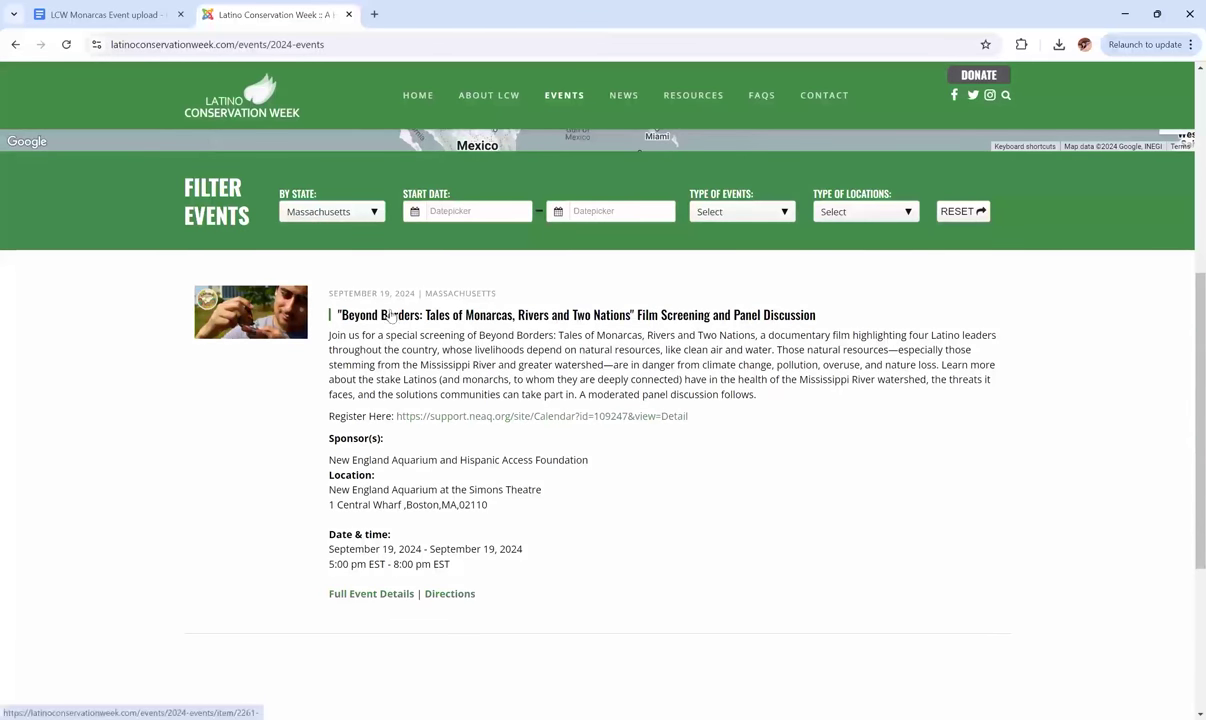
click(453, 318)
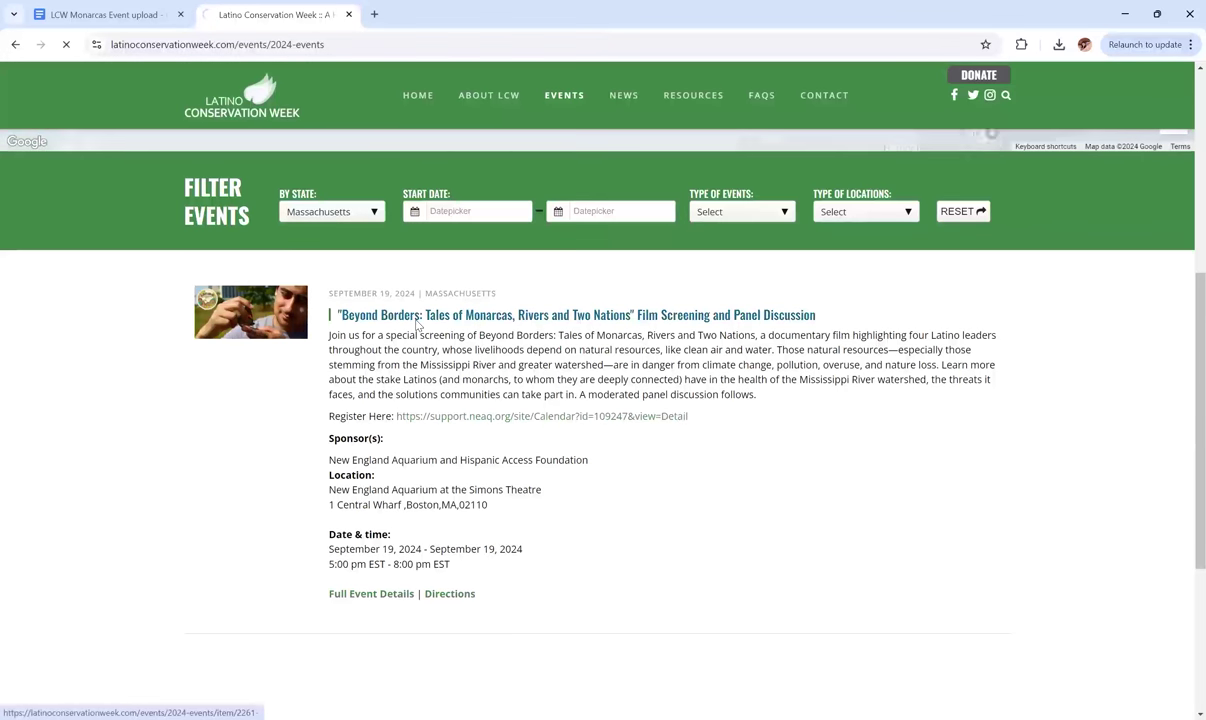